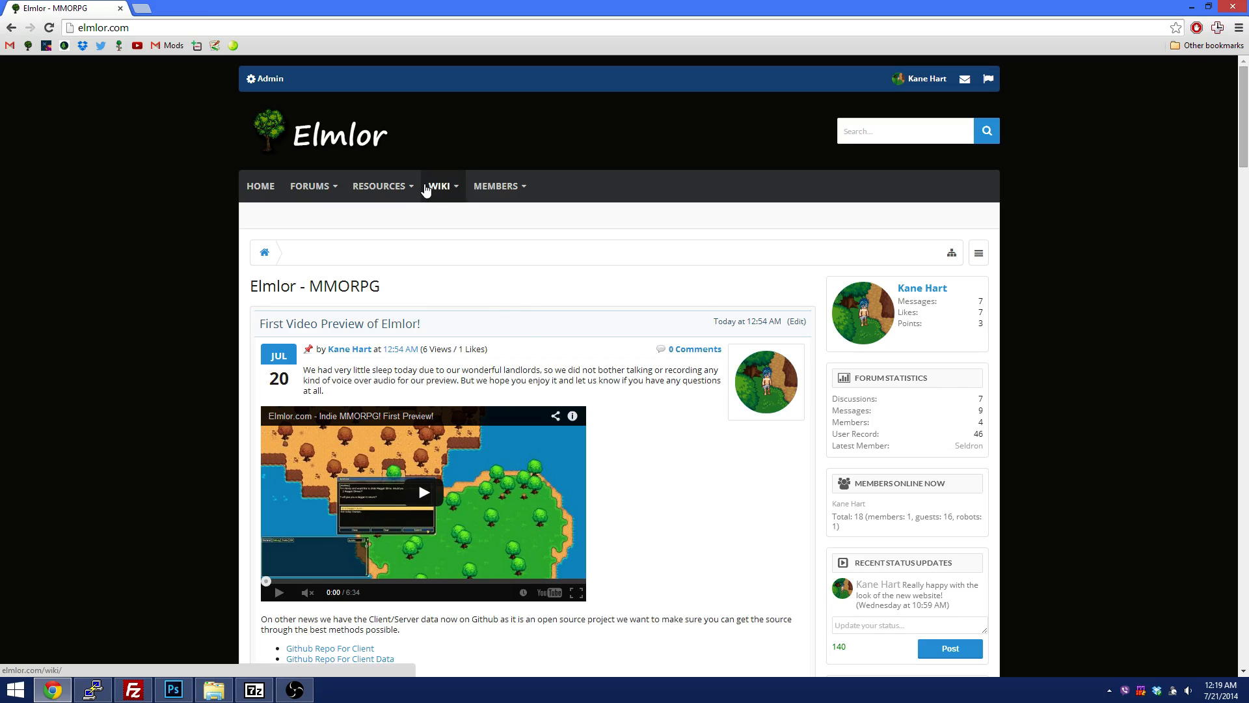
- Open the Mapping guide listed under Development in the Elmlor wiki
left_click(432, 187)
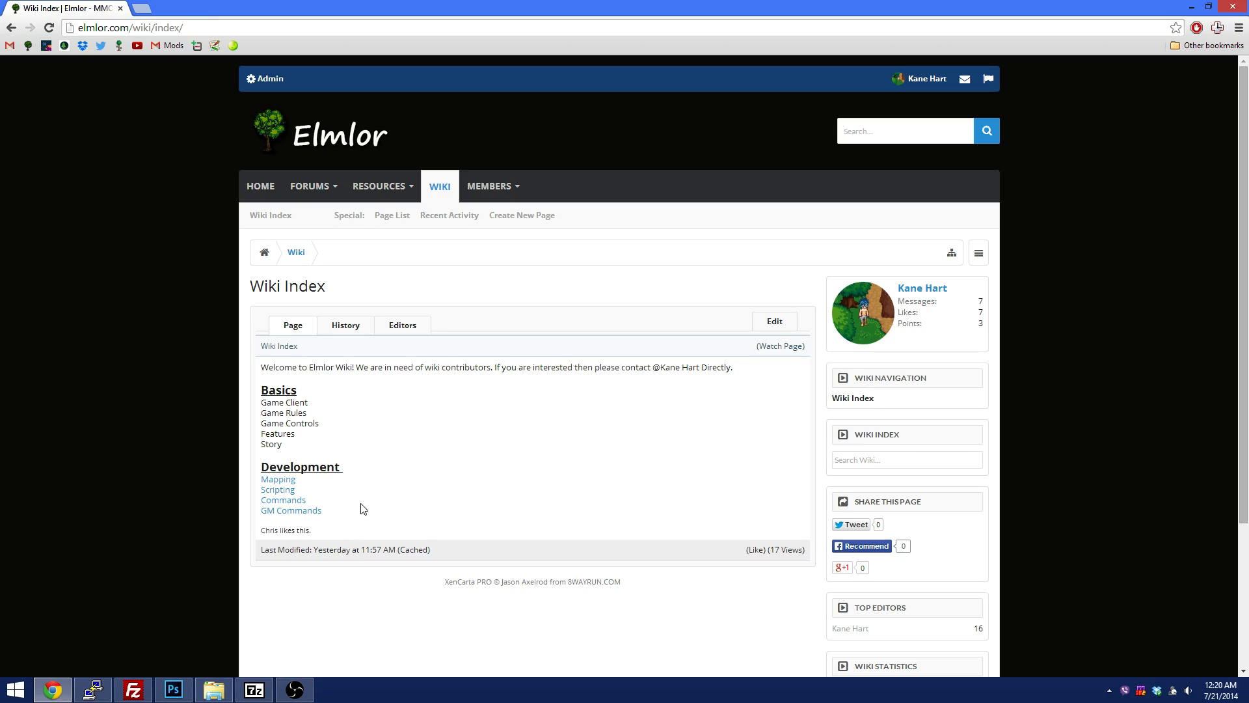
left_click(281, 481)
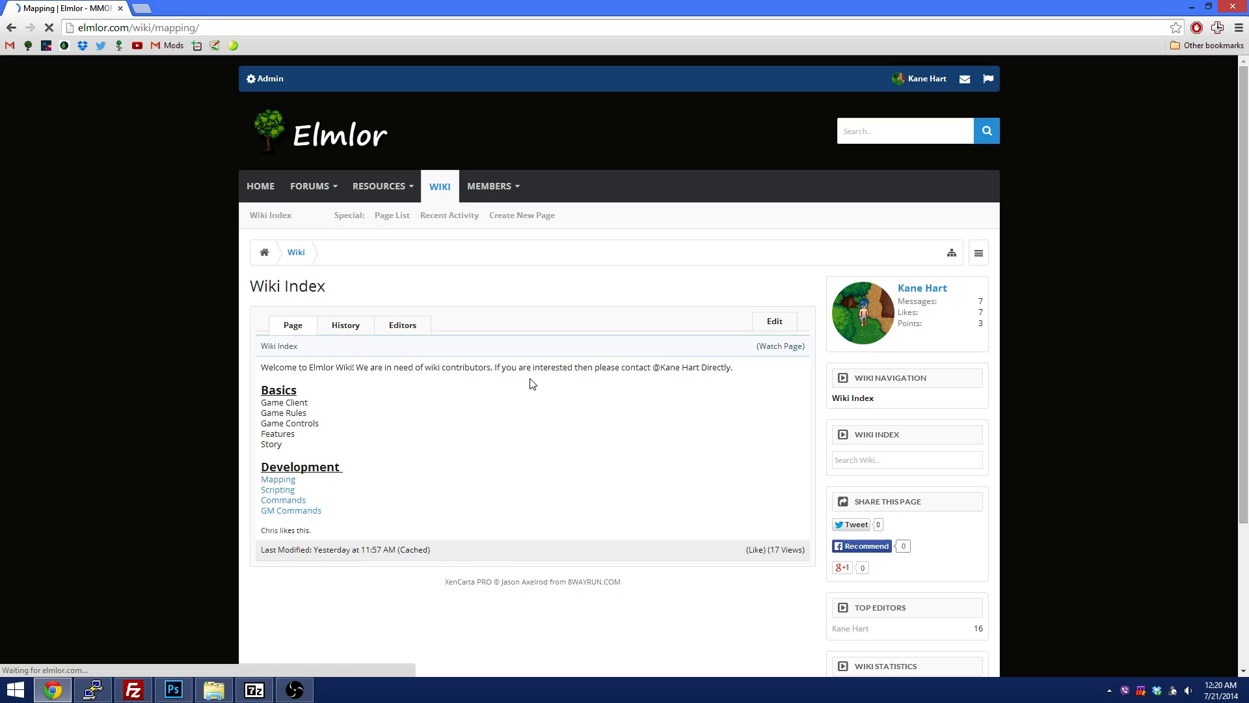
- Read through the Mapping guide's sections on downloading Tiled, getting the assets pack, and creating a new map with imported tiles
scroll(580, 393, "down", 1)
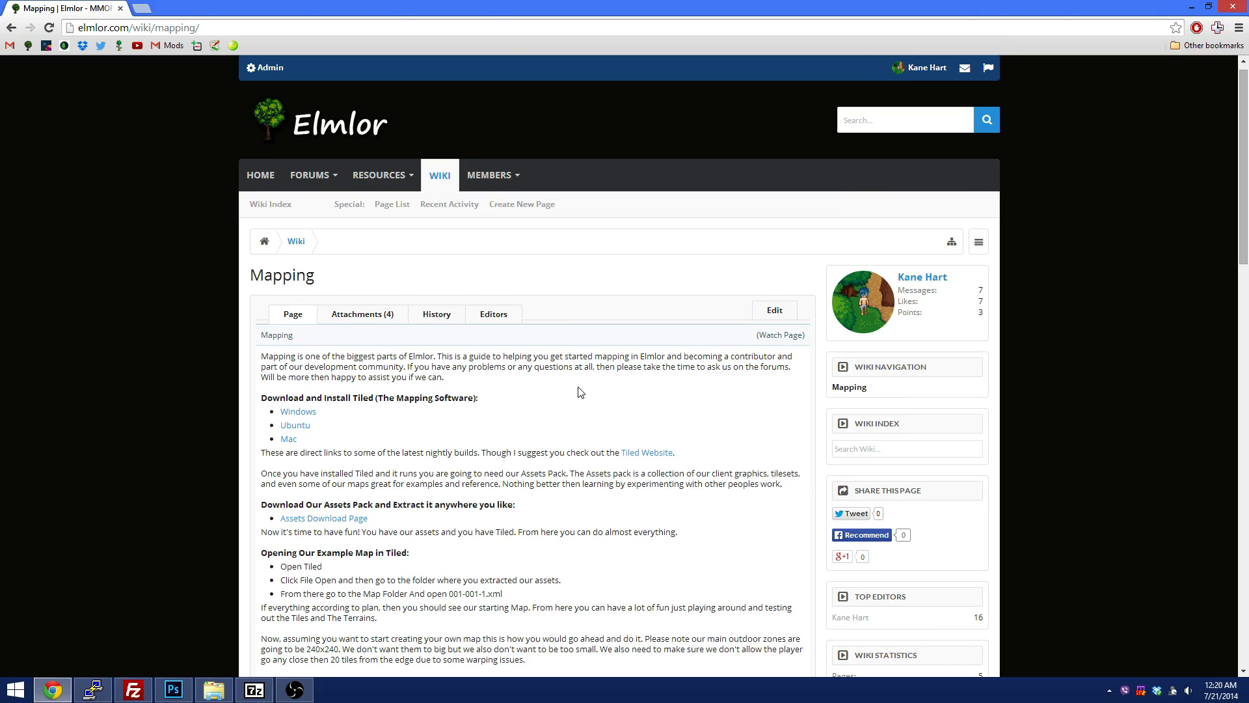
scroll(589, 330, "down", 2)
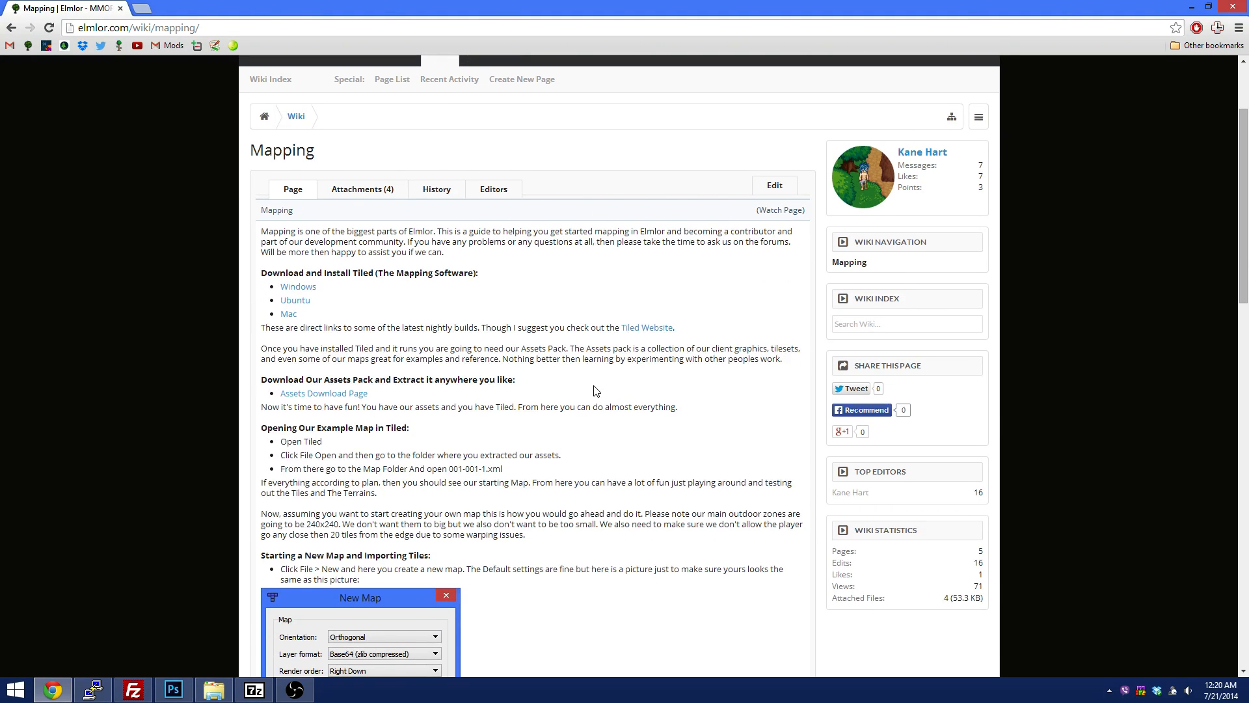
scroll(595, 396, "down", 8)
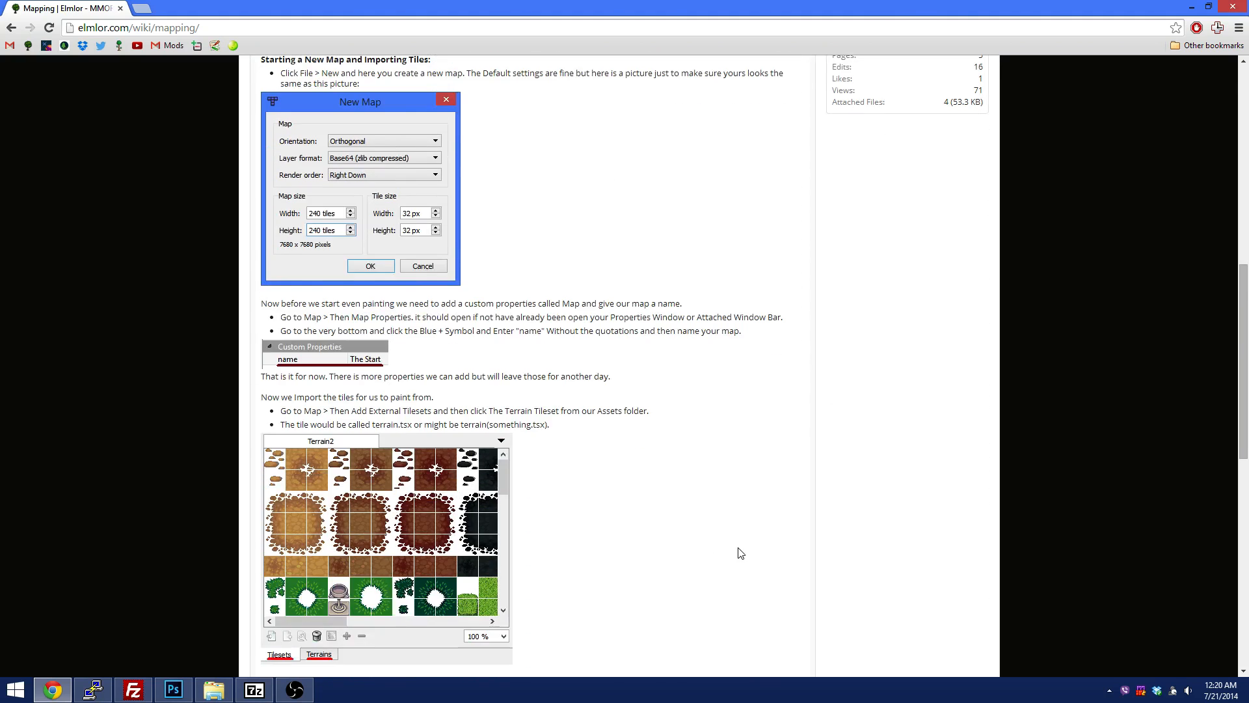
scroll(621, 361, "up", 10)
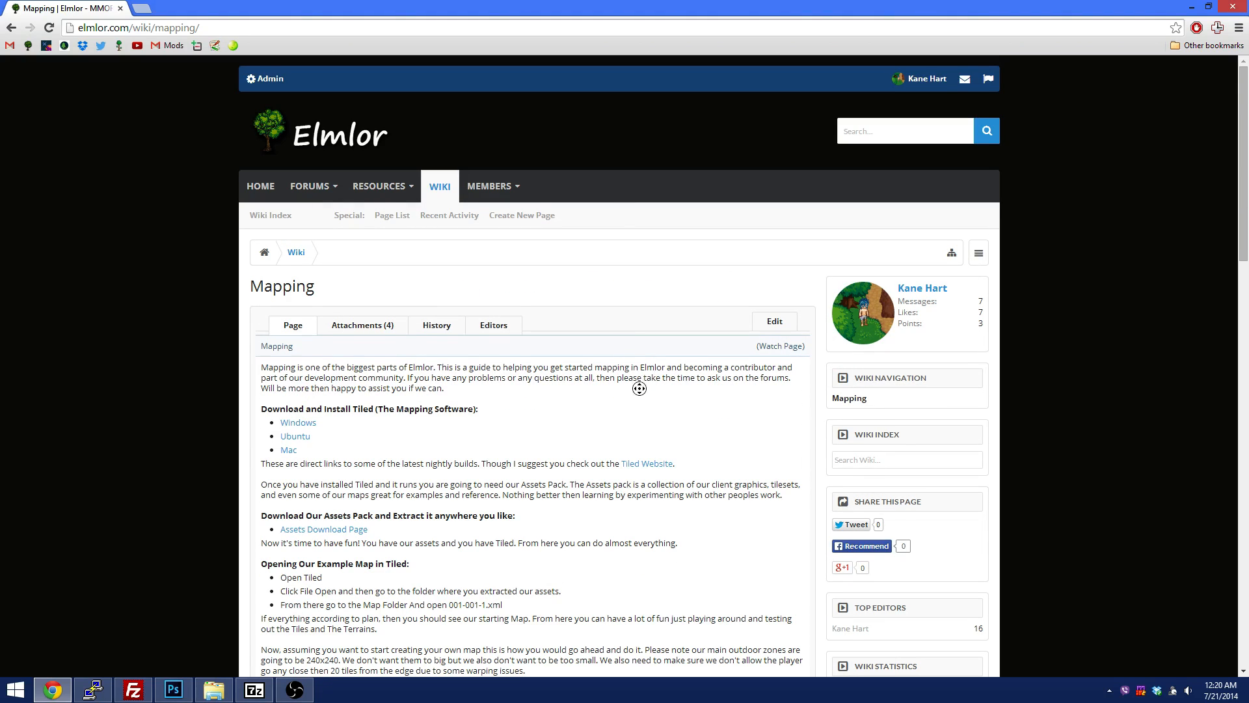
scroll(641, 390, "down", 1)
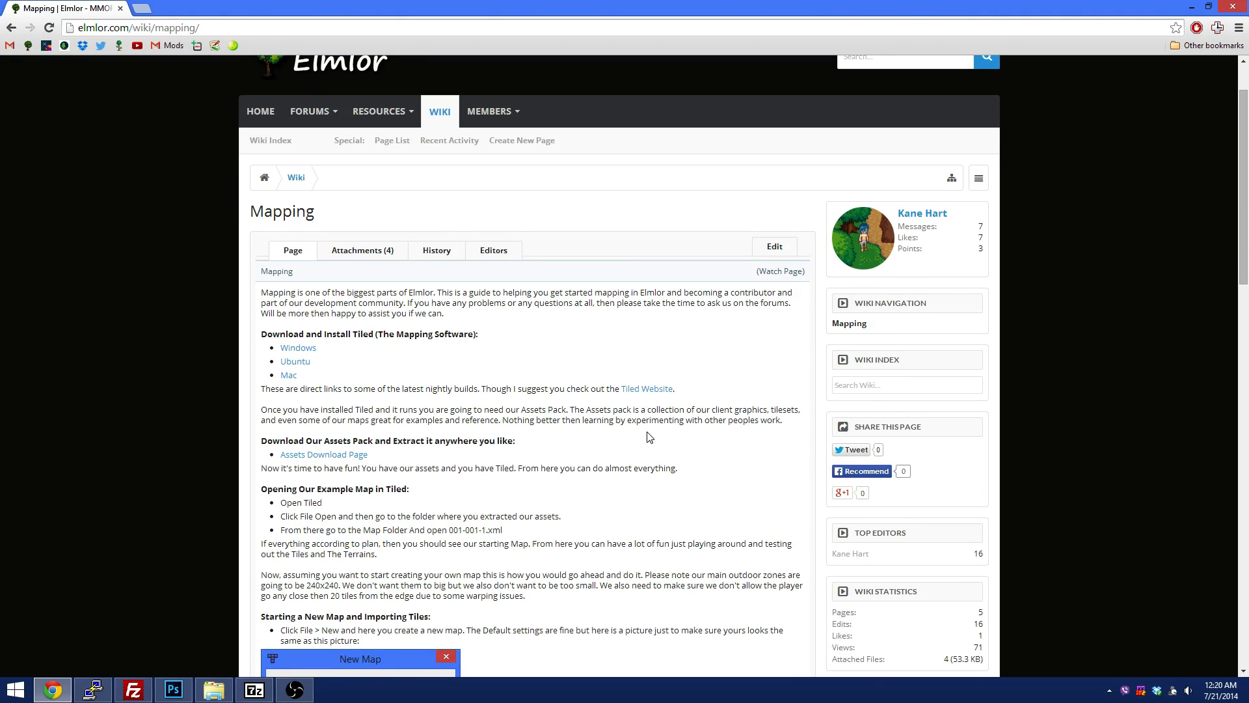
middle_click(566, 321)
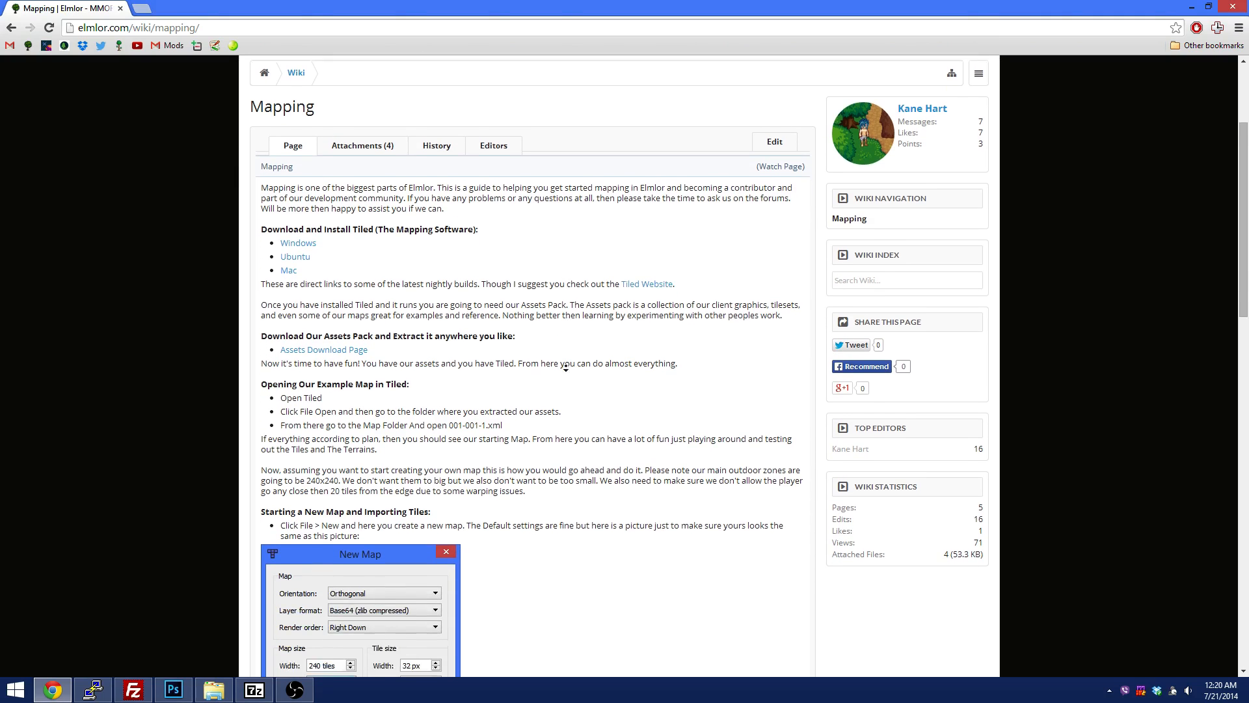
middle_click(565, 374)
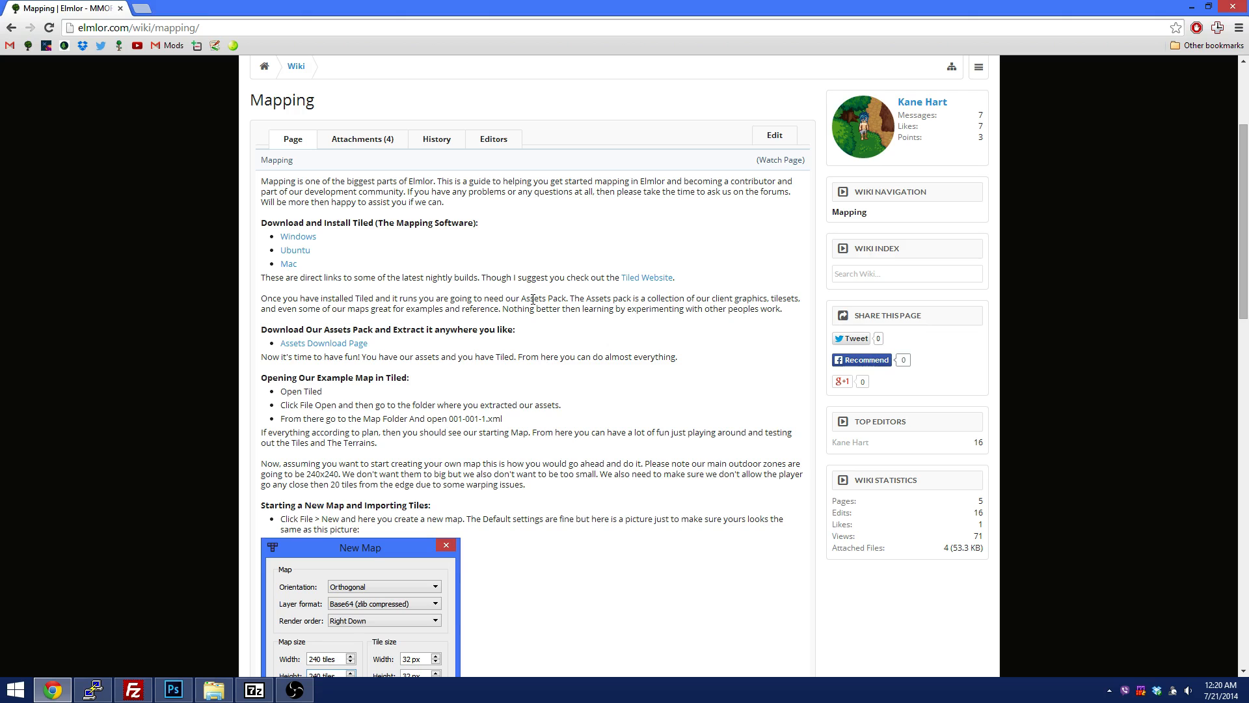
scroll(549, 316, "down", 2)
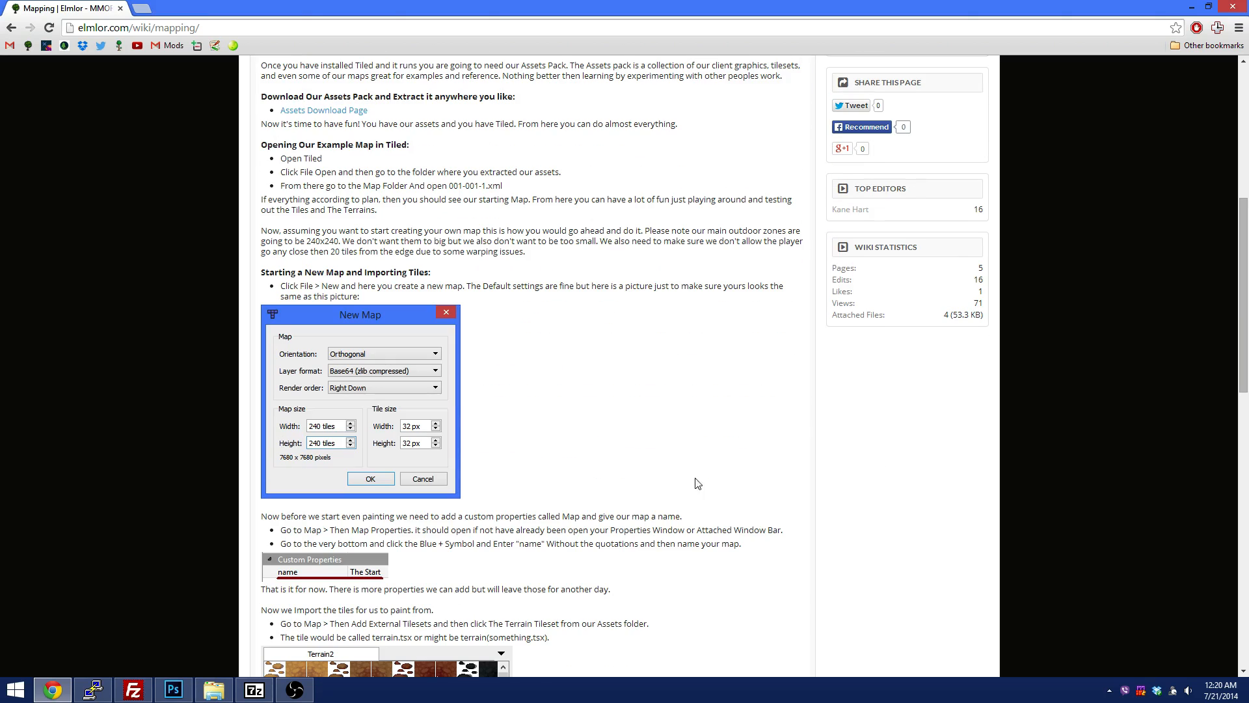
- Download the Windows build of Tiled linked in the Mapping guide and keep the installer file
scroll(662, 430, "up", 3)
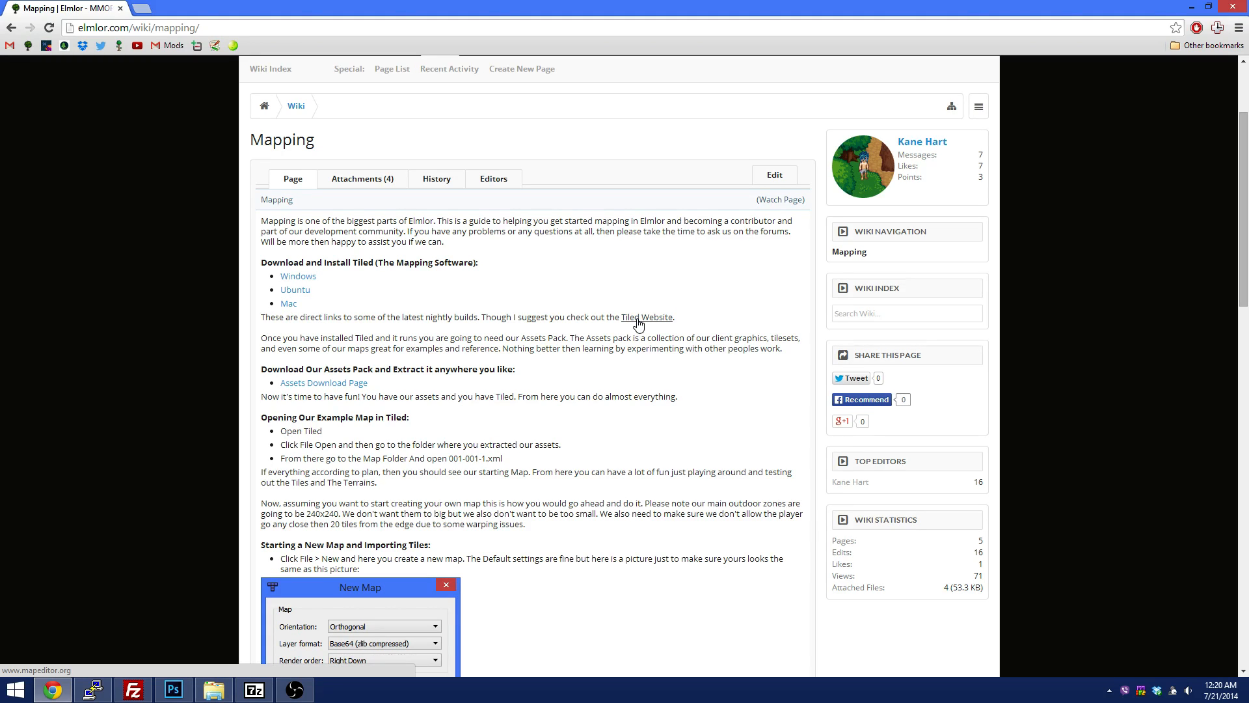
left_click(299, 276)
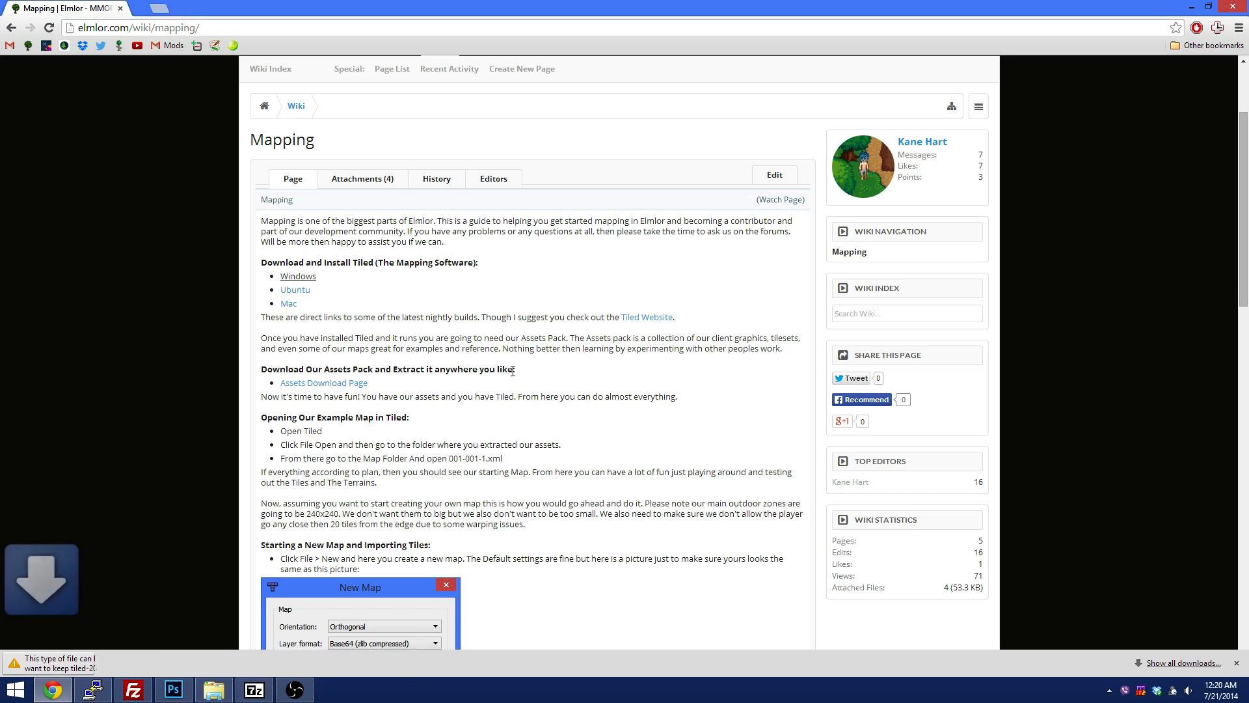
left_click(251, 663)
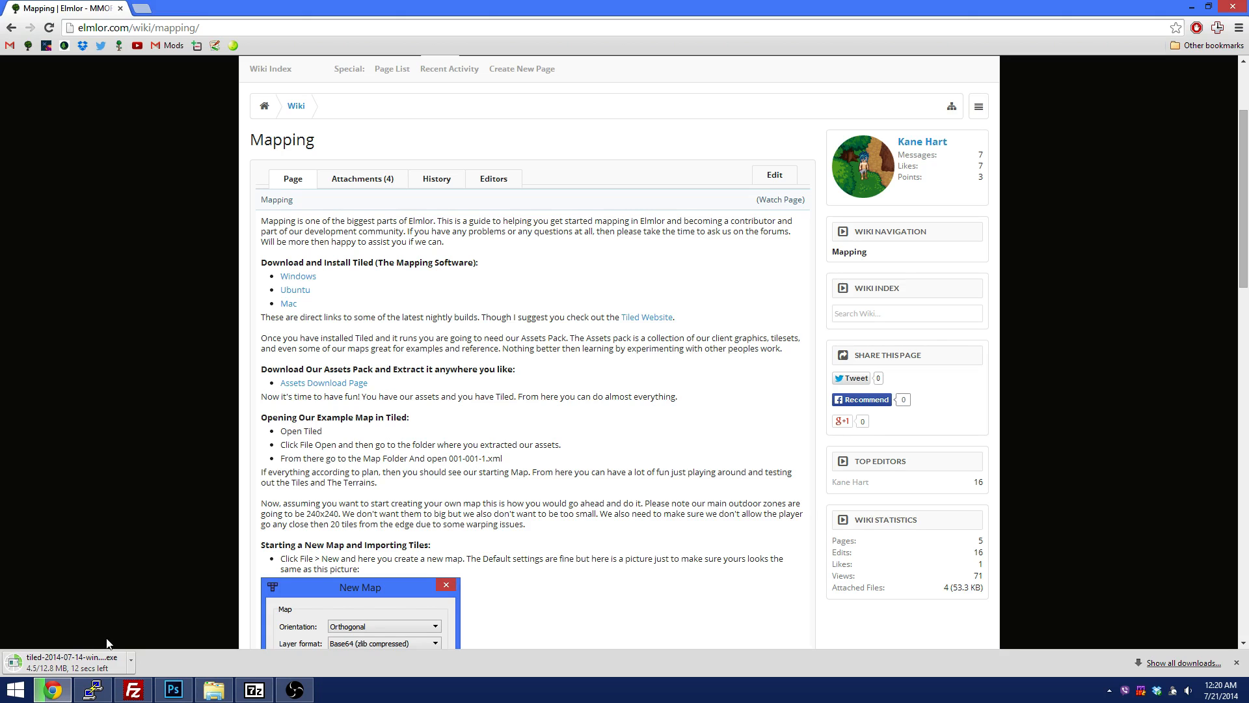
- Download the Elmlor Assets Pack 1.2 zip from the site's resources
scroll(237, 412, "up", 3)
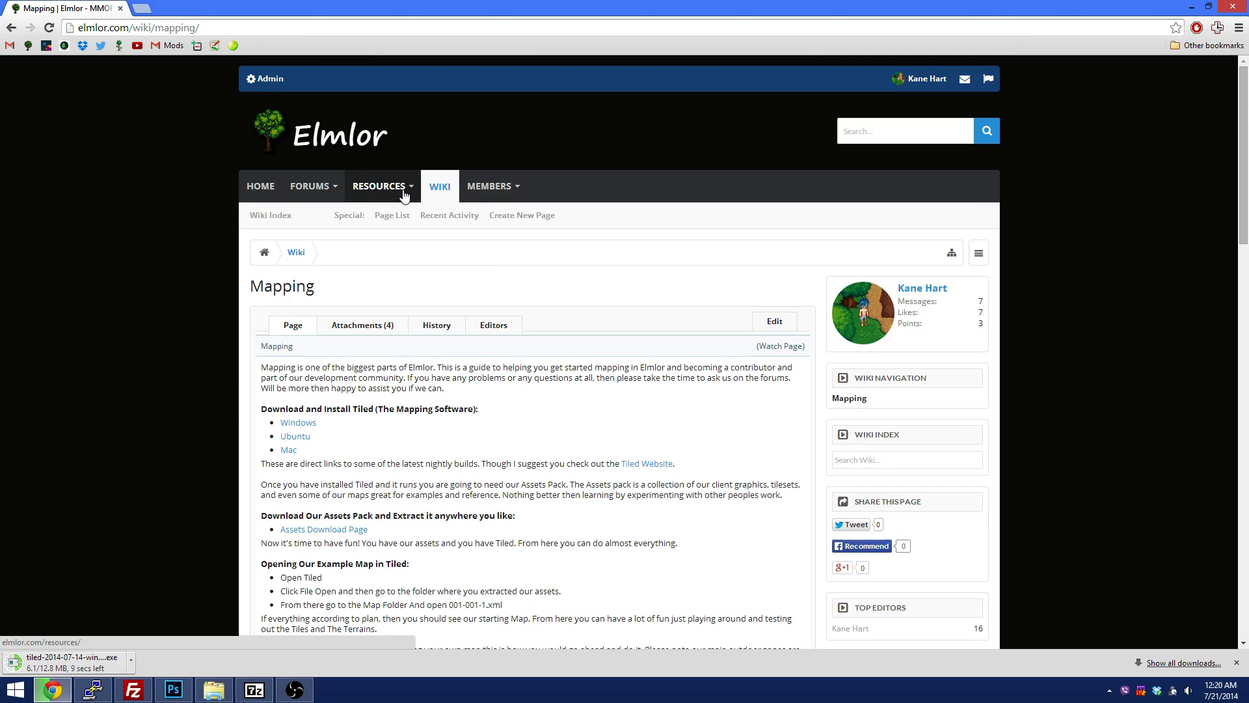
scroll(338, 364, "down", 1)
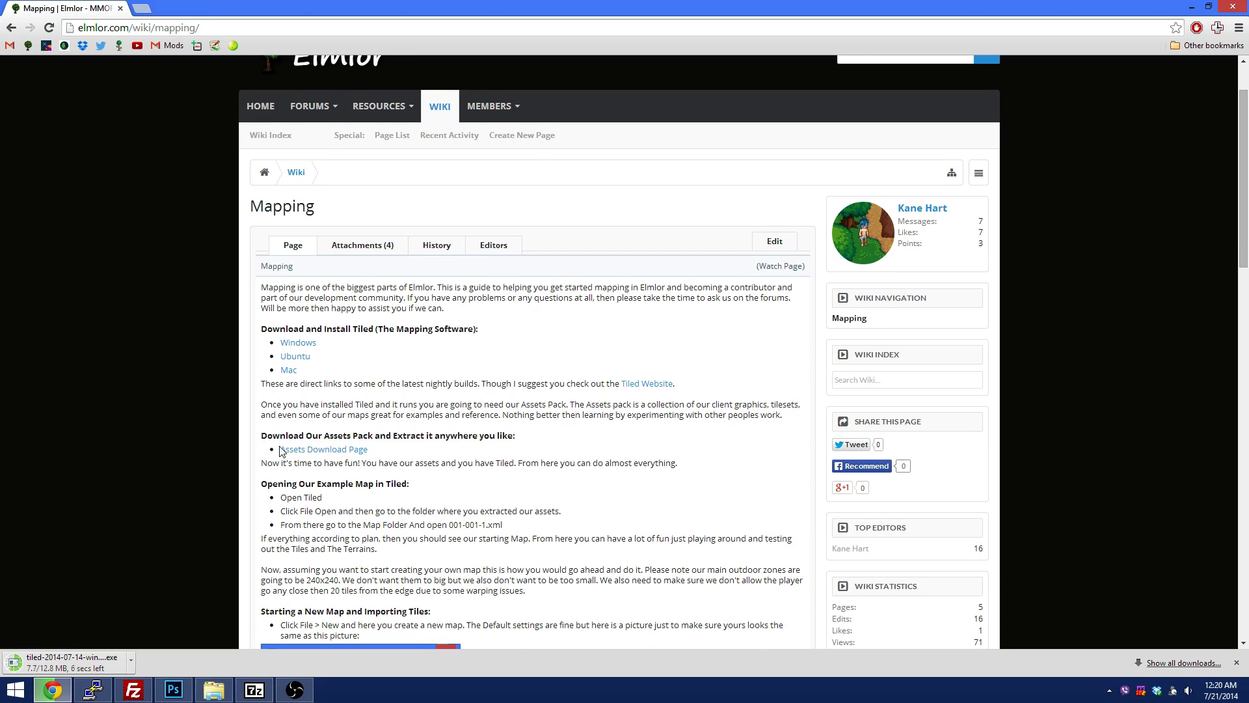
scroll(375, 187, "up", 1)
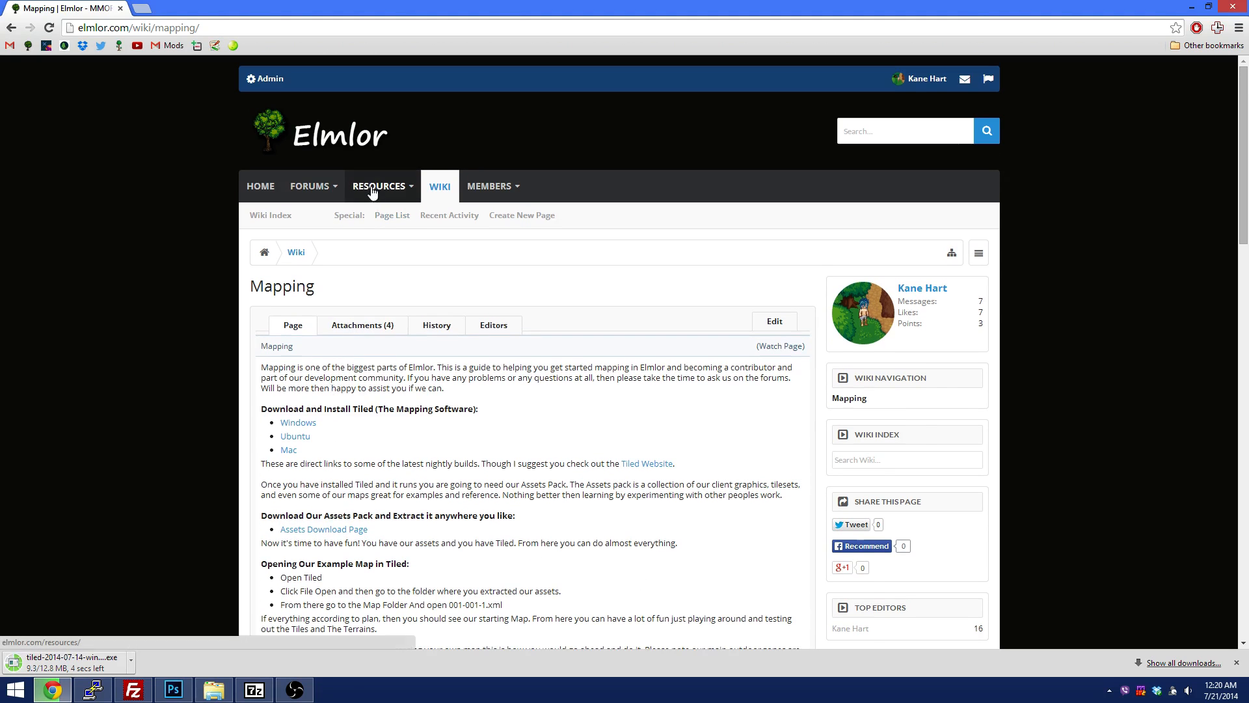
left_click(374, 187)
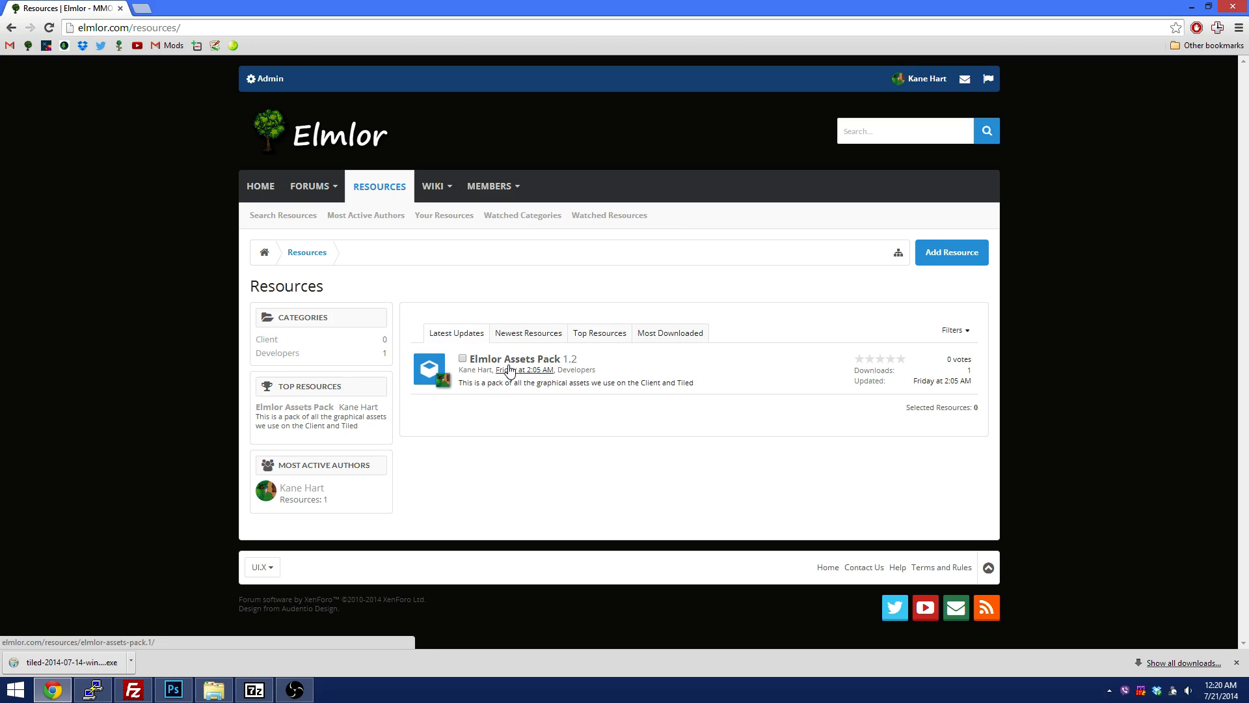
left_click(519, 361)
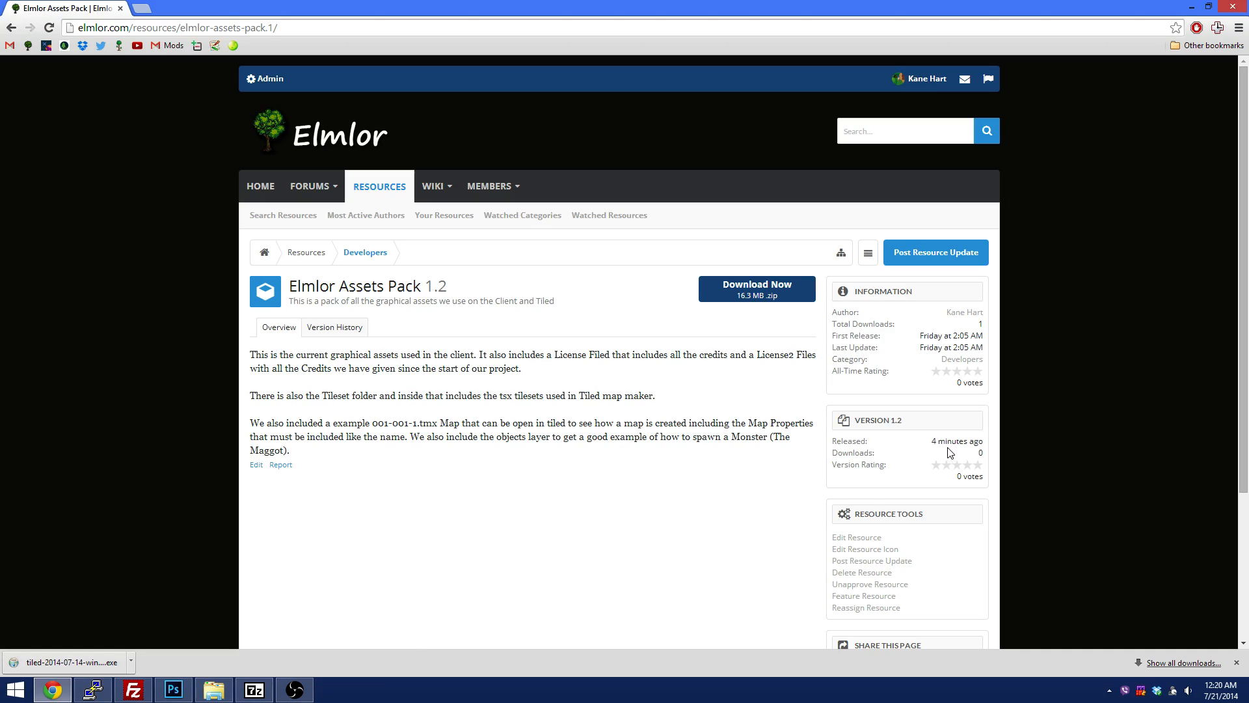
left_click(756, 288)
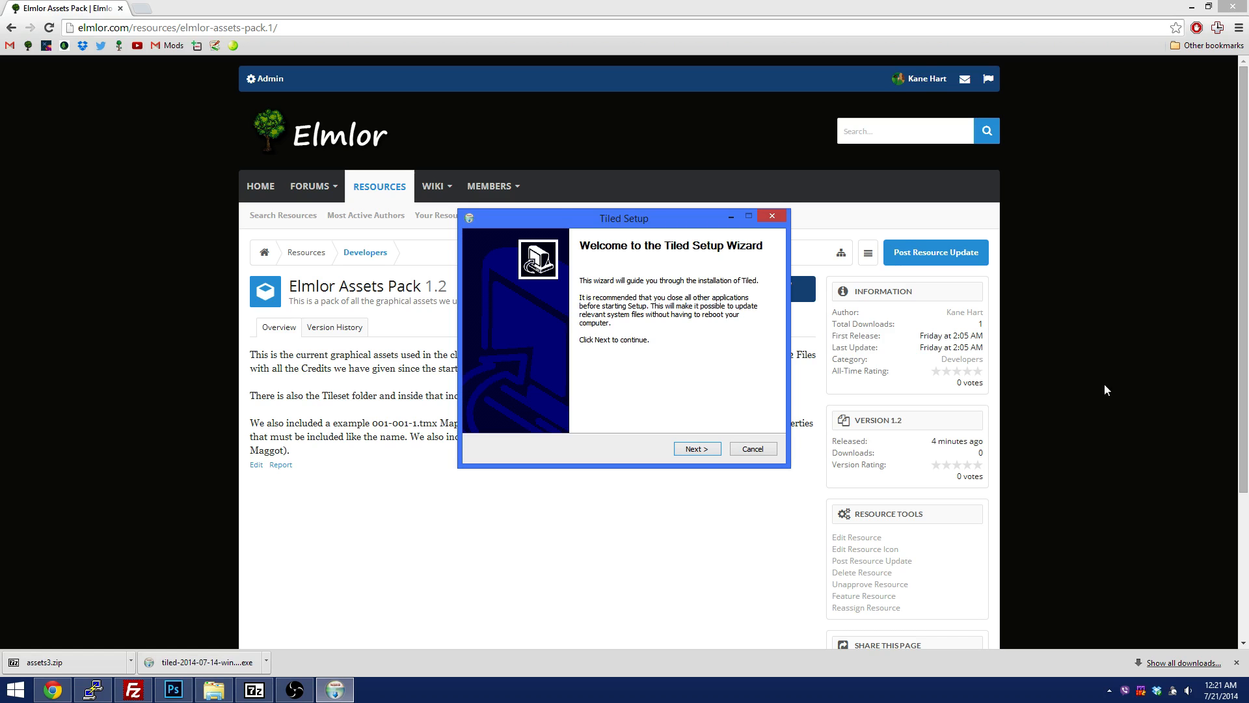
- Install Tiled with the default setup choices, accepting the license agreement, and launch it on finishing
left_click(696, 449)
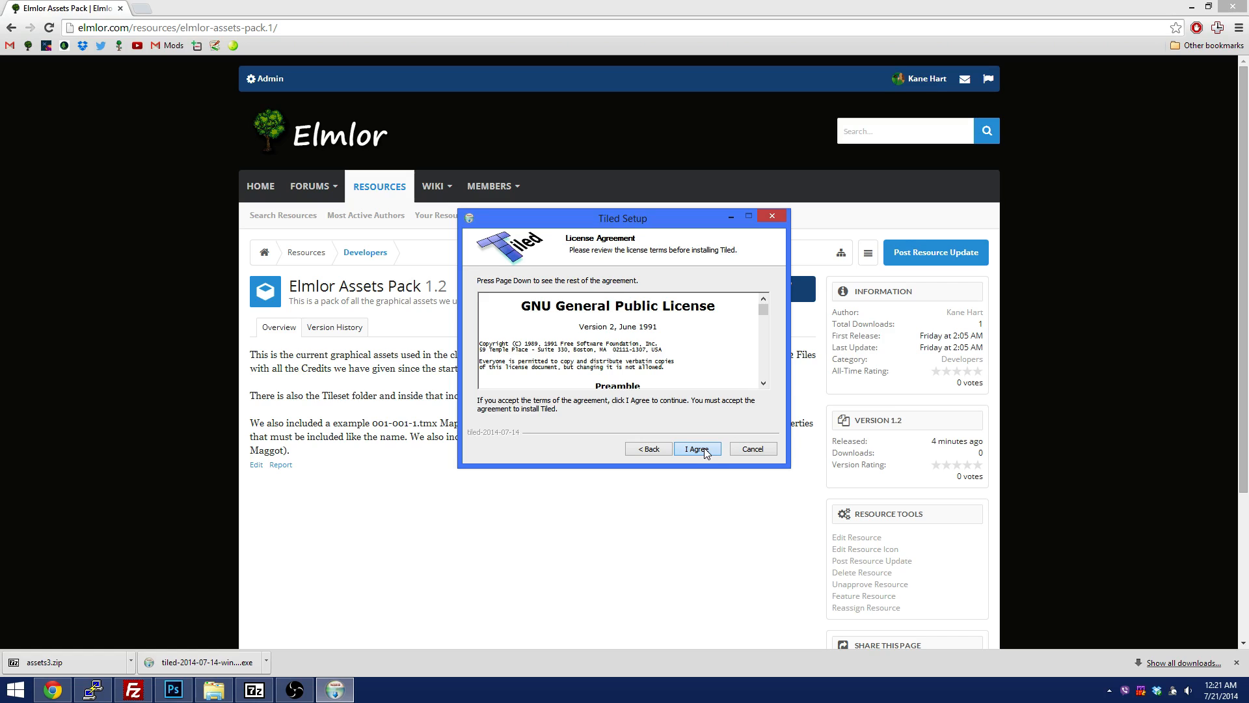
left_click(697, 449)
left_click(698, 448)
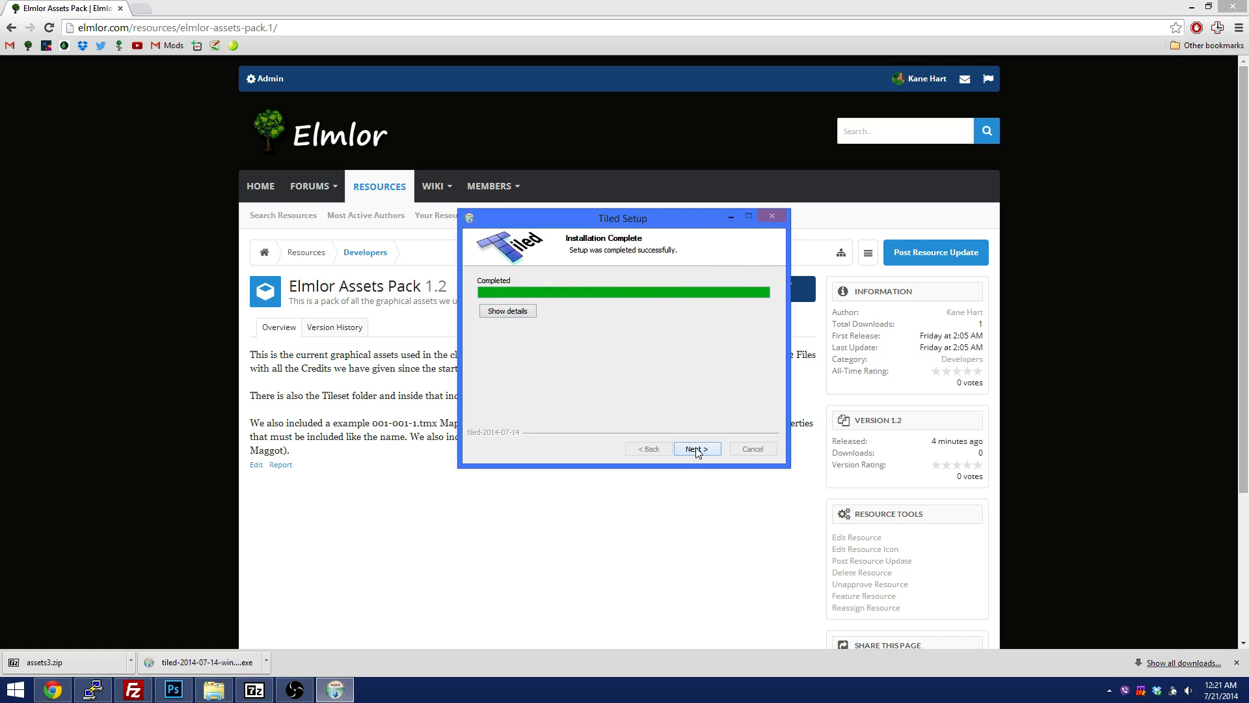
left_click(696, 449)
left_click(697, 449)
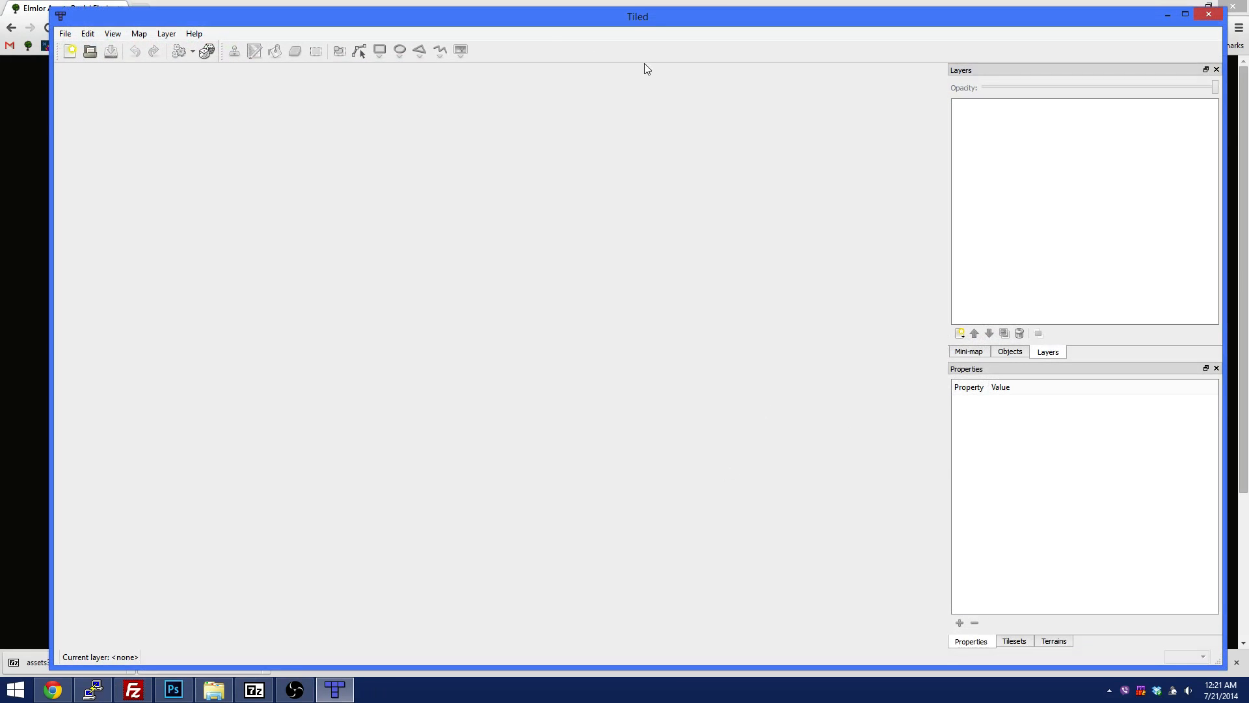
- Look over Tiled's map and layer commands and its properties, tilesets and terrains views
left_click_drag(405, 21, 404, 16)
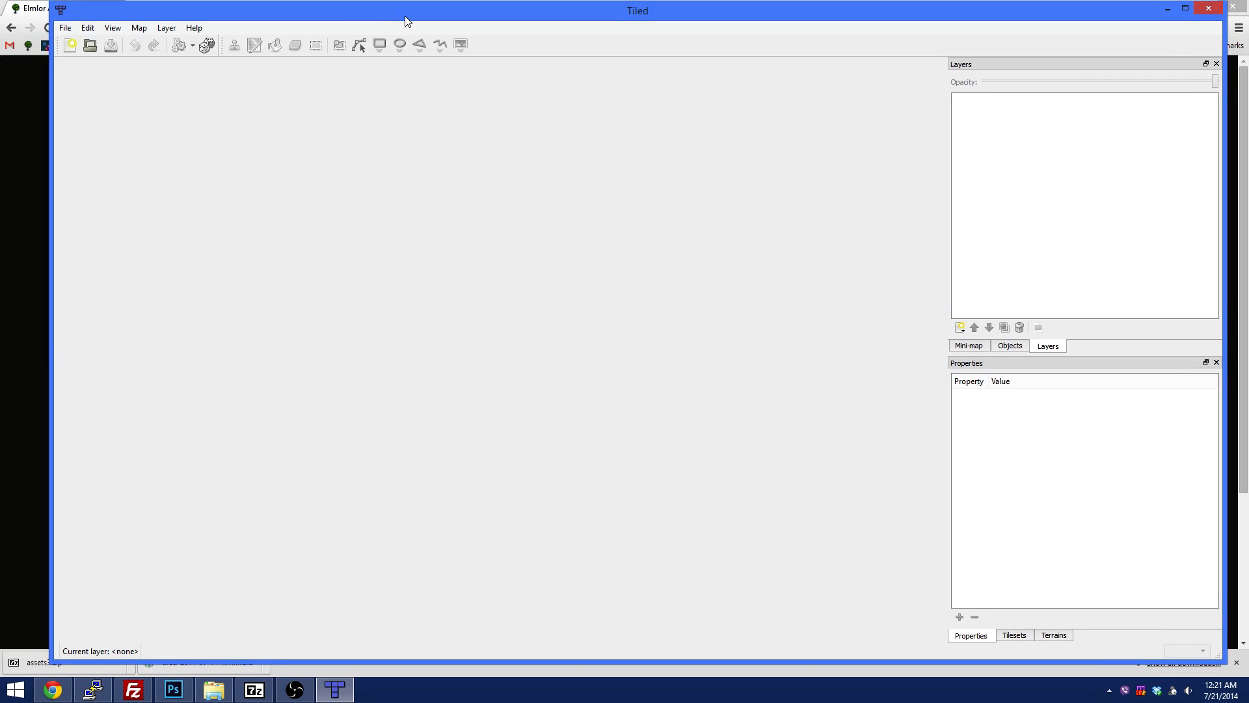
left_click(1046, 636)
left_click(971, 636)
left_click(166, 29)
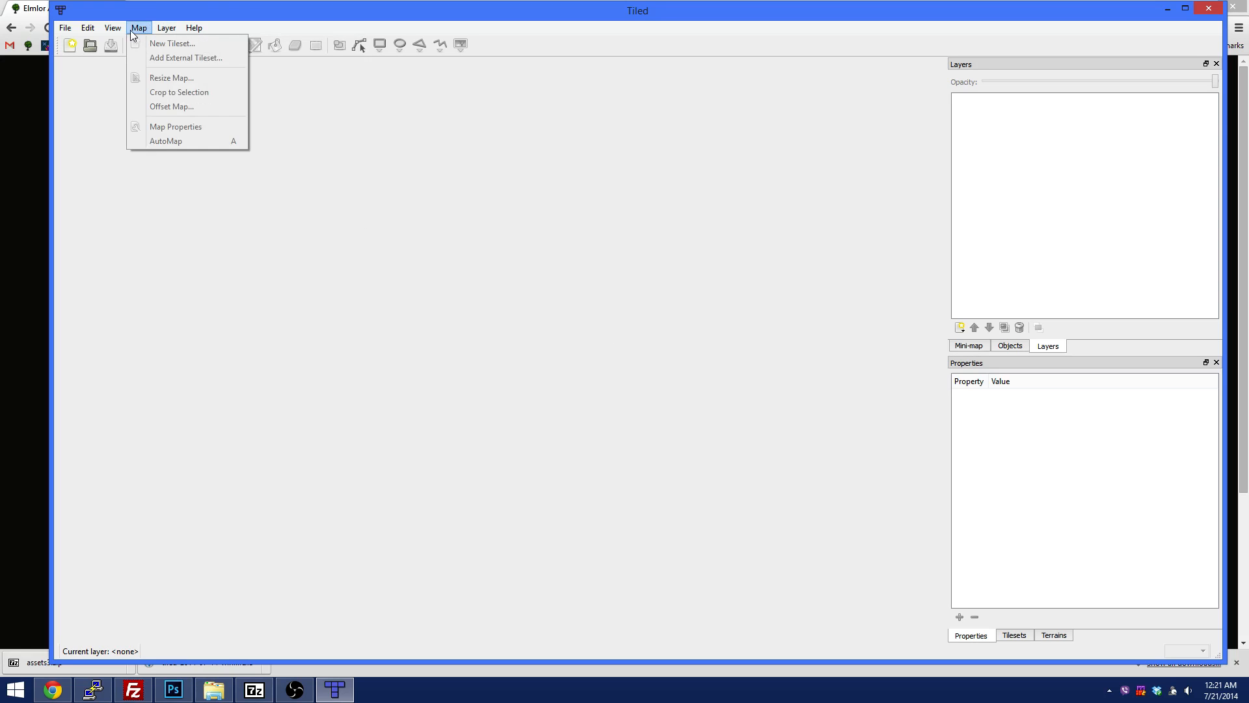
mouse_move(119, 45)
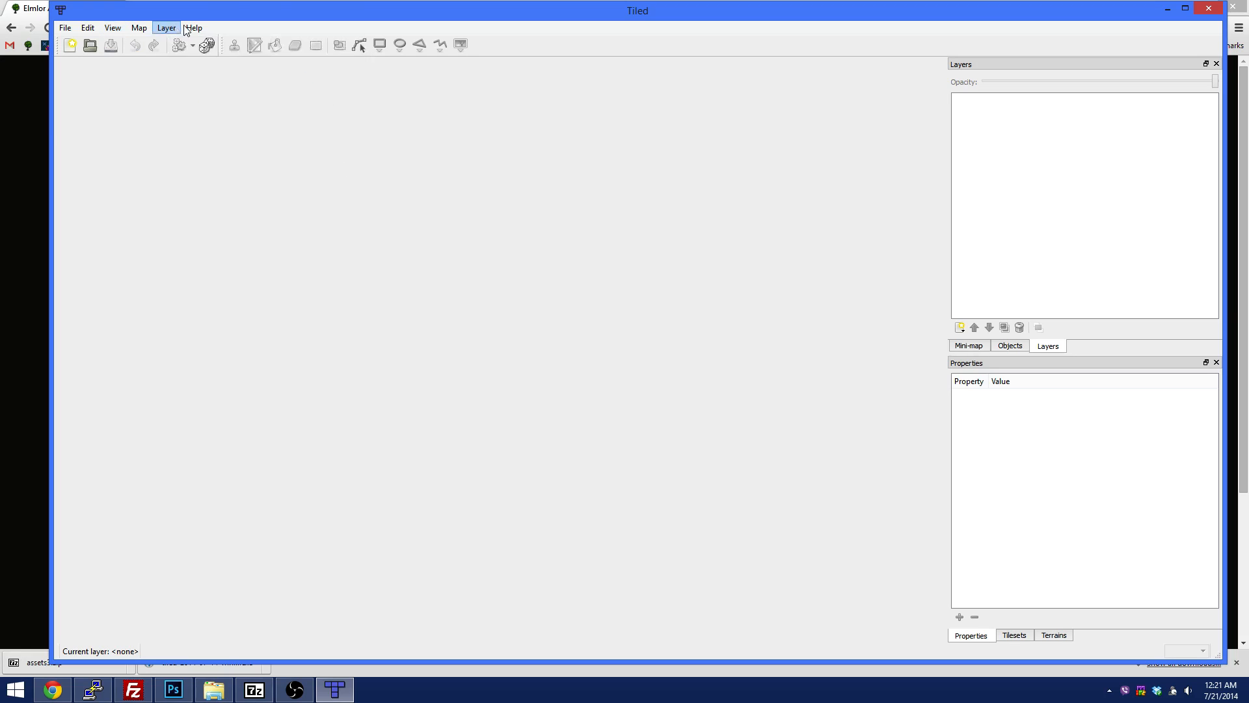
left_click(376, 205)
left_click(1009, 635)
left_click(1053, 635)
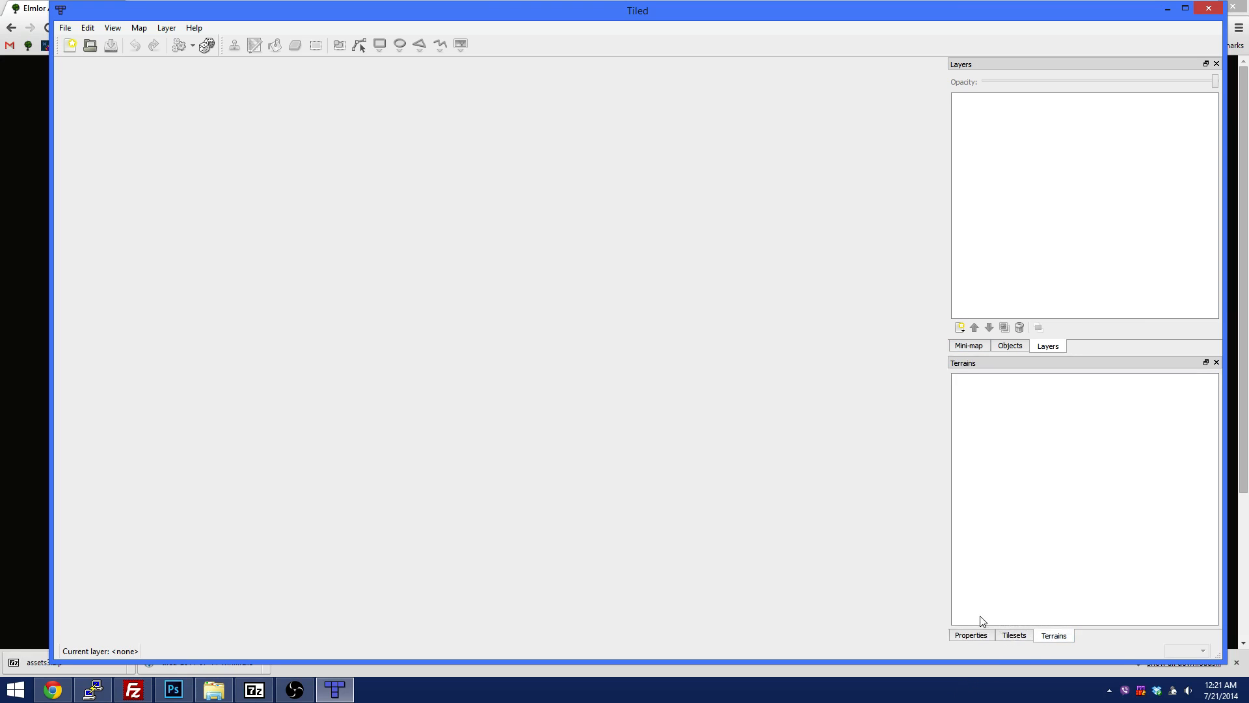
left_click(985, 635)
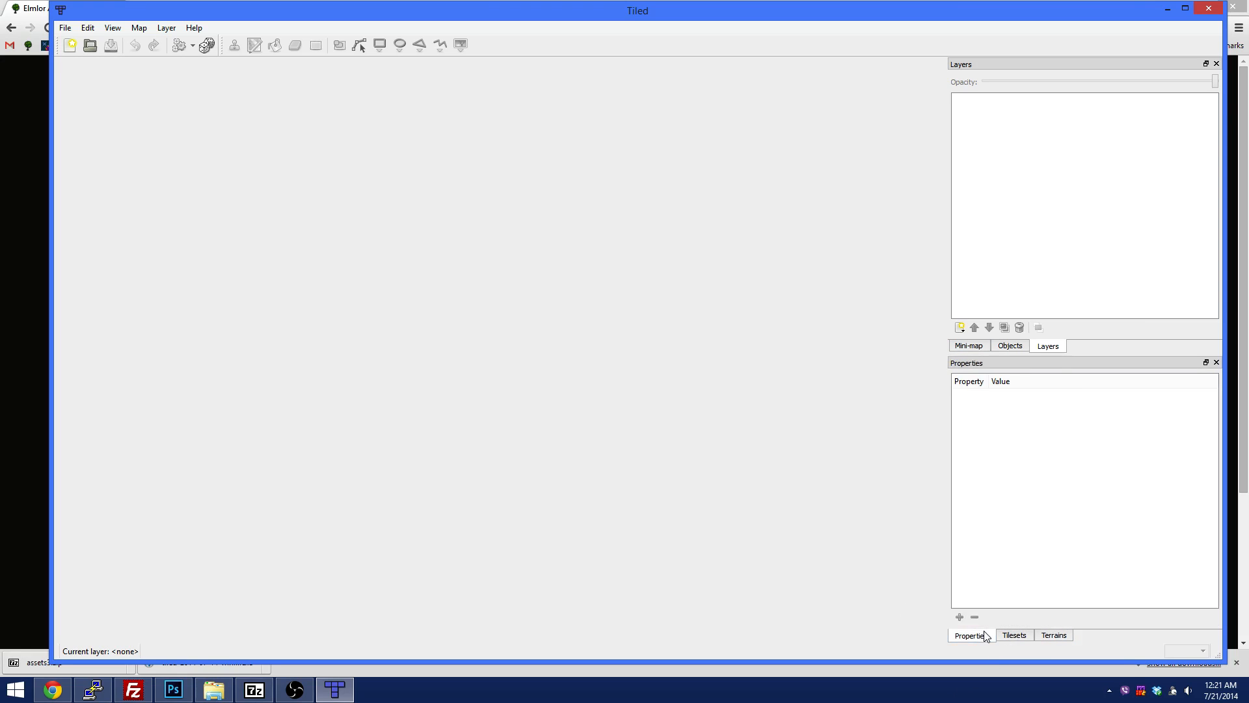
- Maximize Tiled and create a new orthogonal map of 240 x 240 tiles with a 32 x 32 px tile size
double_click(1134, 19)
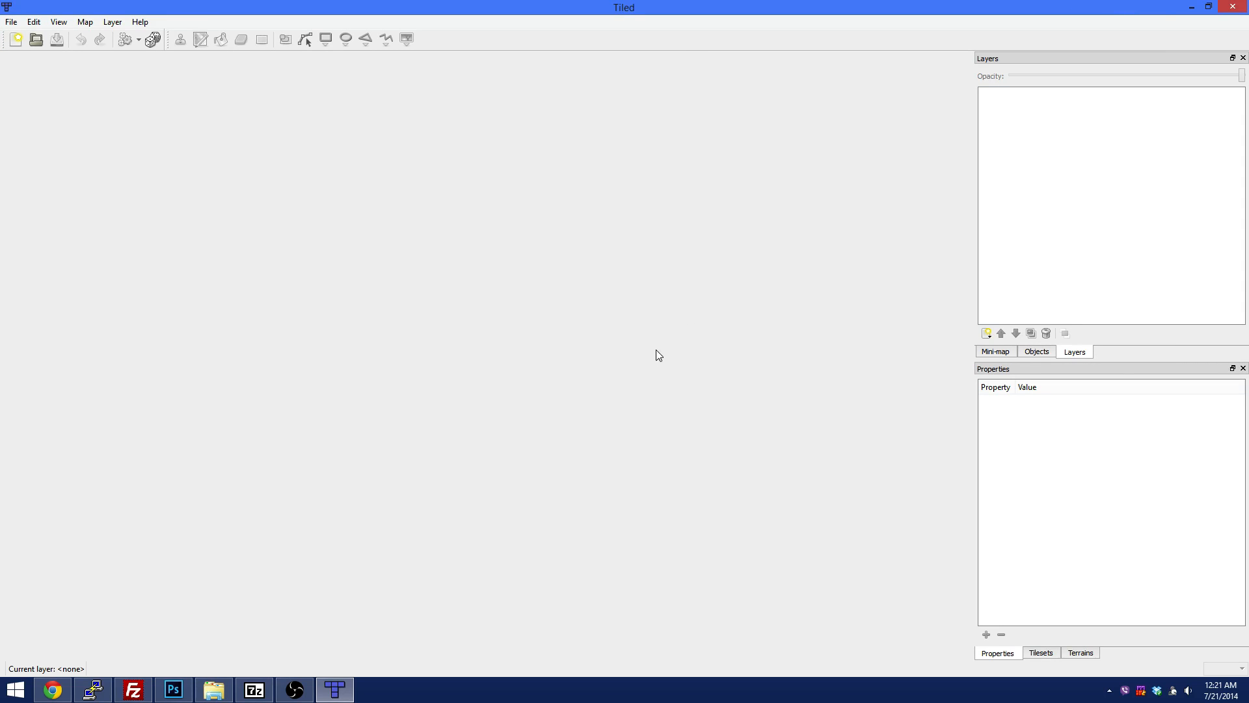
left_click(17, 40)
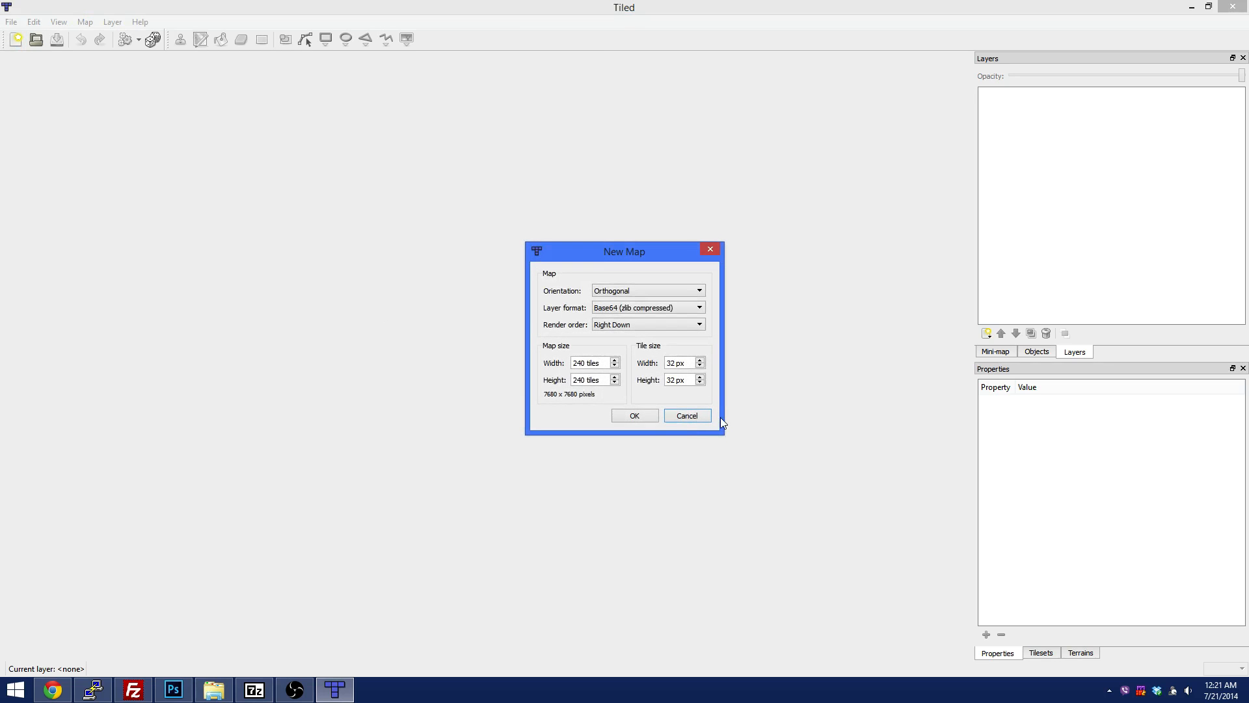
left_click(654, 416)
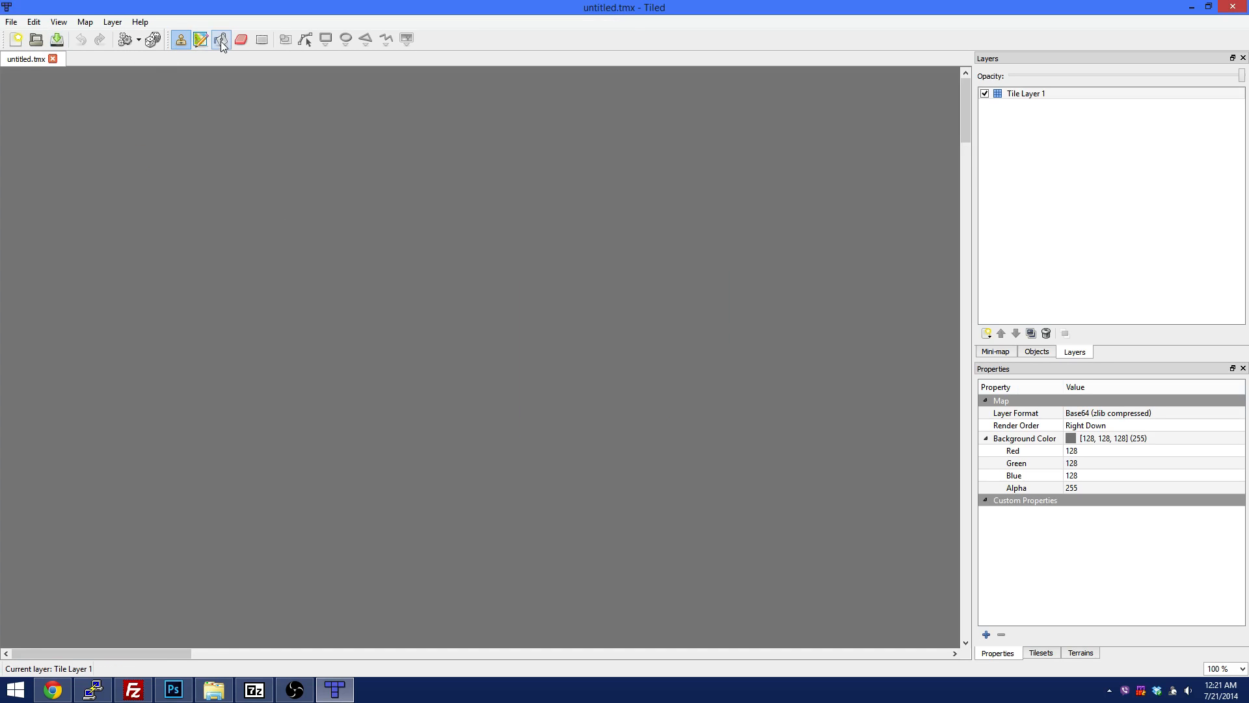
- Try the Terrain Brush on the empty Tile Layer 1 near the map's upper-left corner
left_click(262, 41)
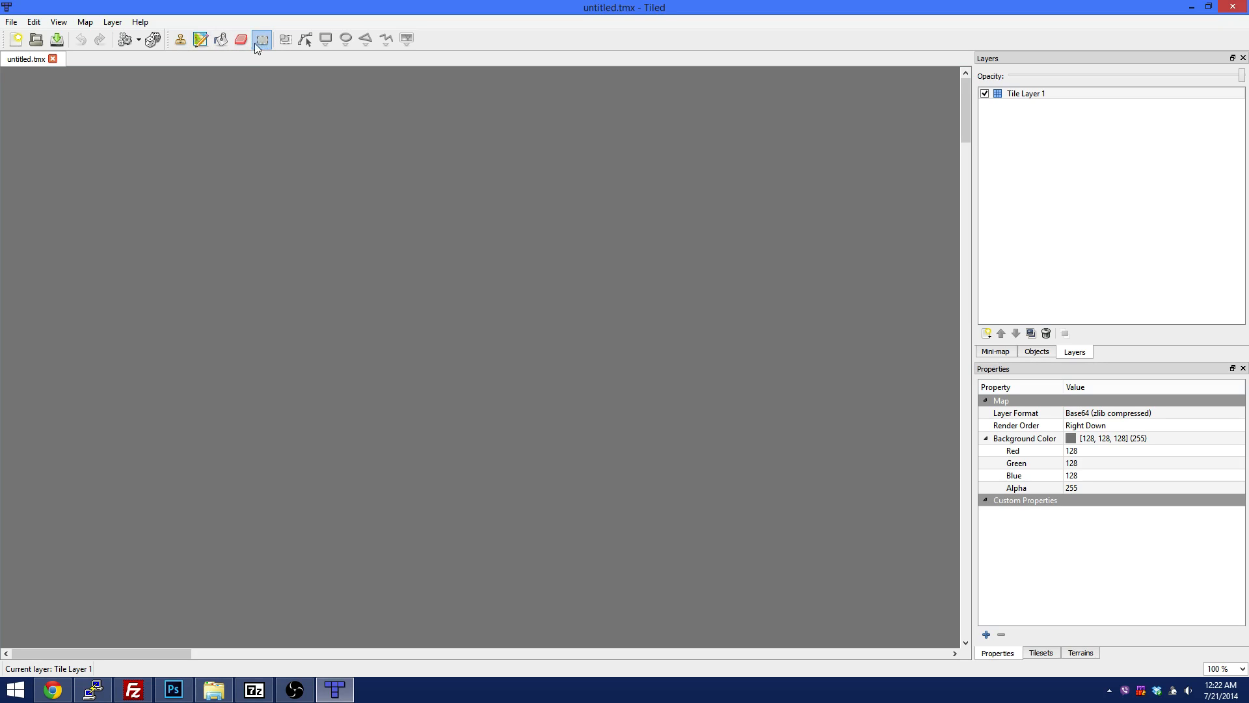
left_click(206, 42)
left_click(106, 116)
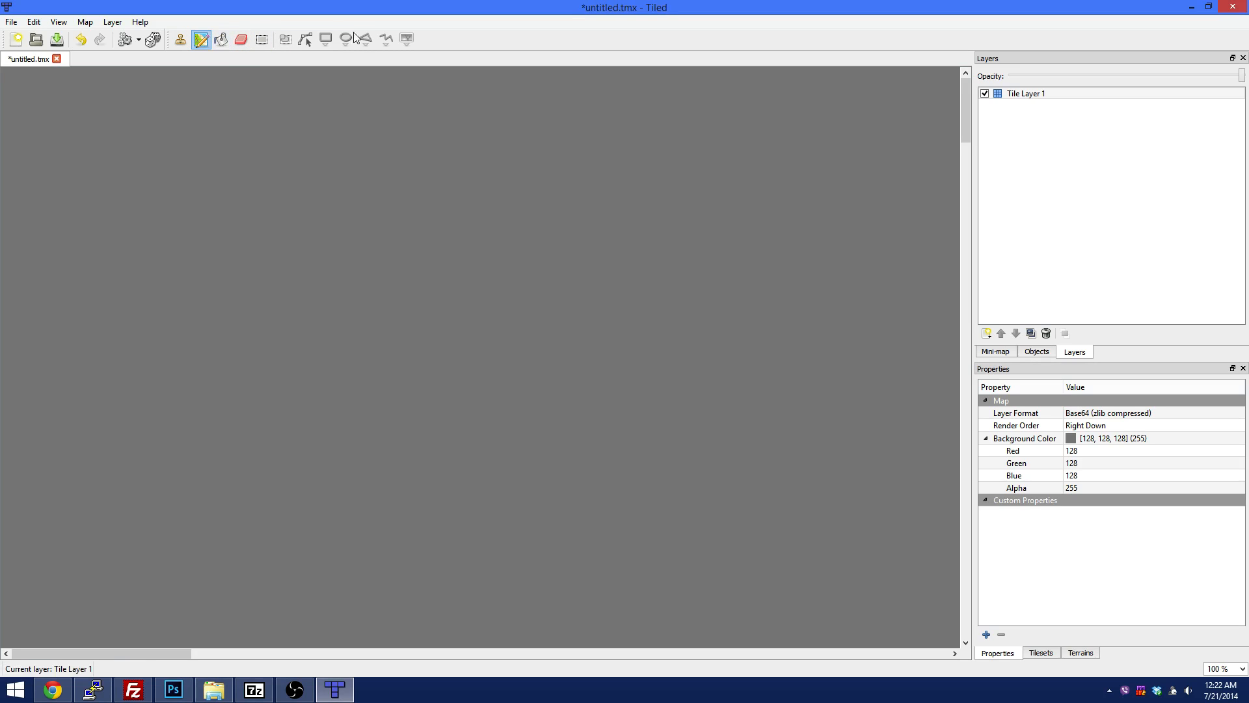
- Add an object layer and draw three rectangle objects on it, two side by side and one directly below the first
left_click(987, 333)
left_click(1017, 364)
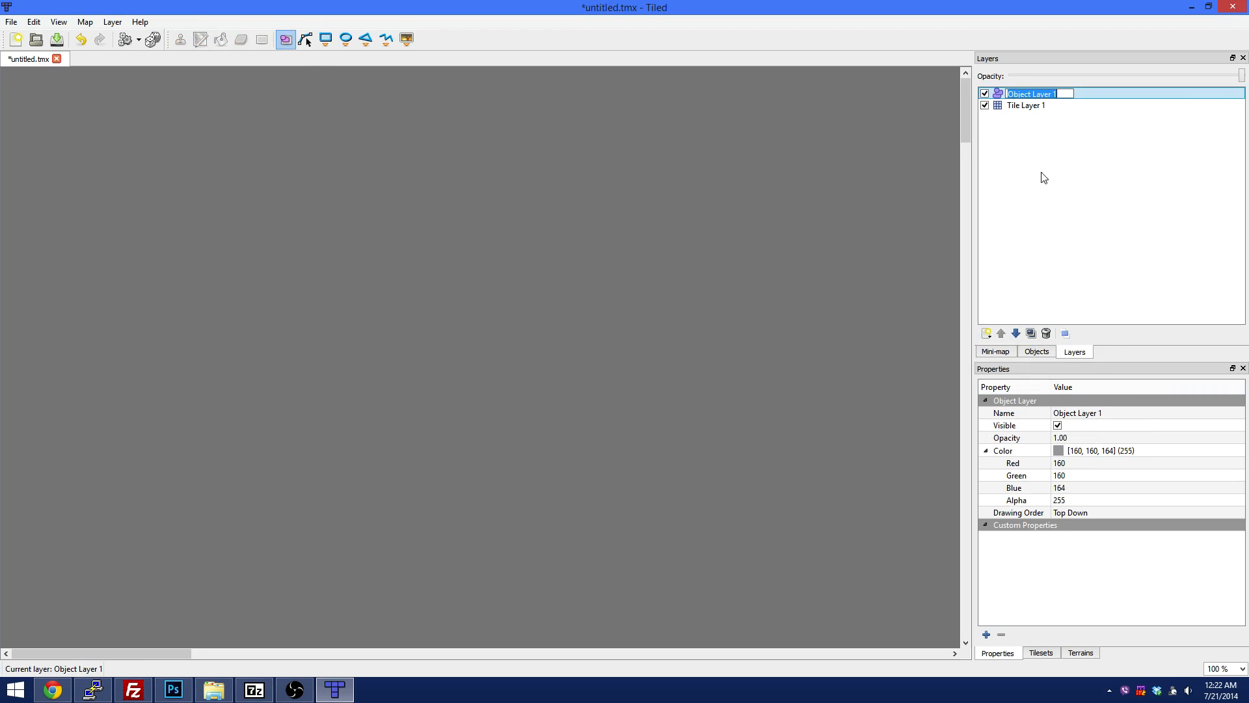
left_click(326, 38)
mouse_move(126, 129)
left_mouse_down()
mouse_move(295, 244)
mouse_move(290, 260)
left_mouse_up()
mouse_move(313, 130)
left_mouse_down()
mouse_move(364, 201)
mouse_move(460, 256)
mouse_move(501, 254)
left_mouse_up()
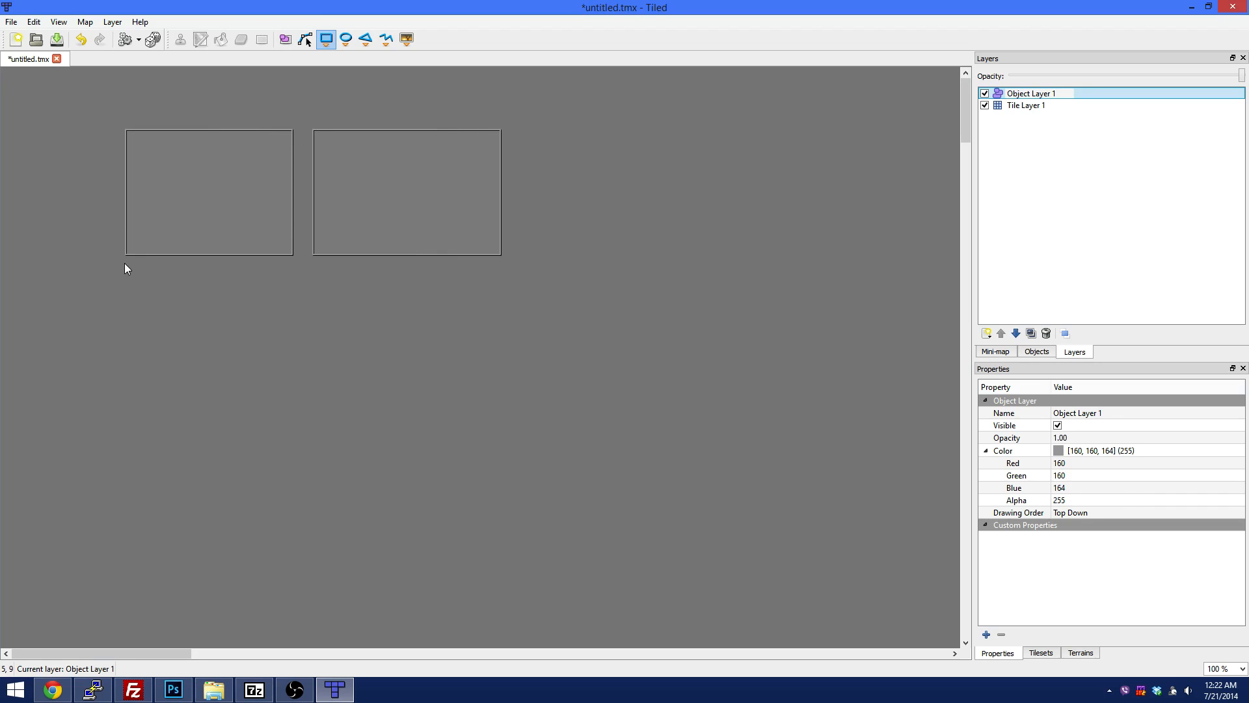
left_click_drag(126, 256, 292, 380)
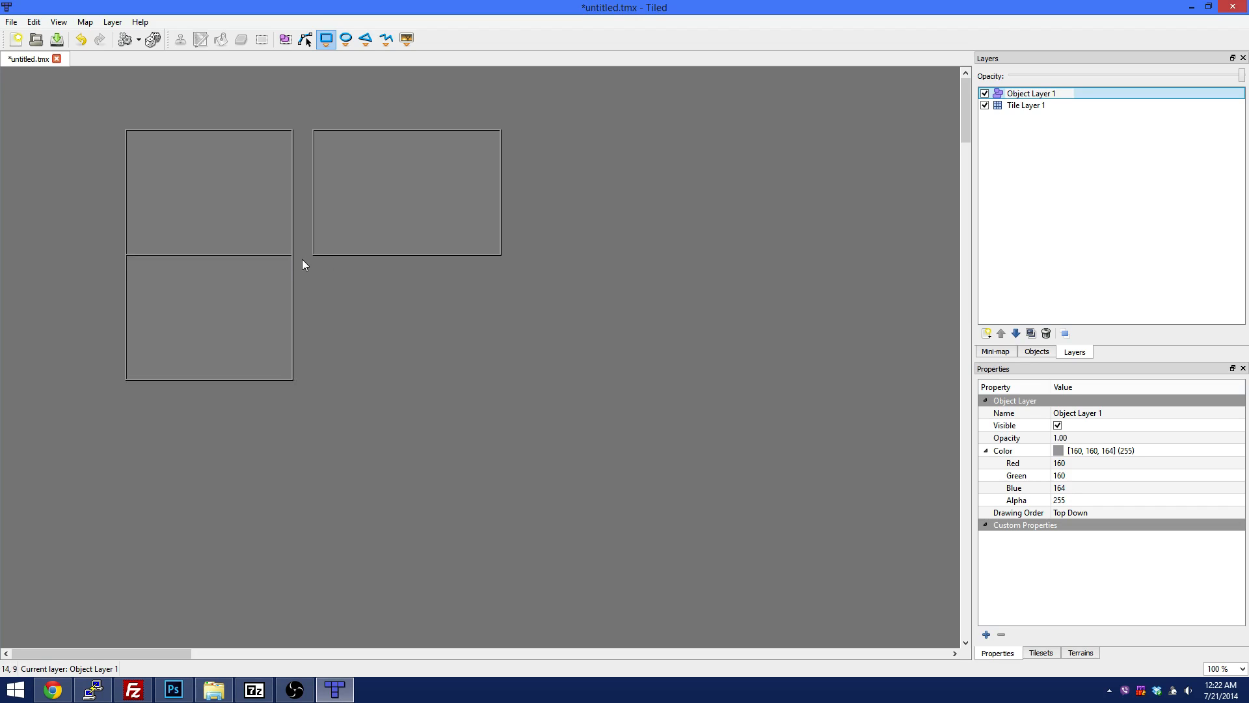
- Draw a fourth rectangle object below the second one, beside the lower rectangle on Object Layer 1
left_click_drag(331, 280, 508, 379)
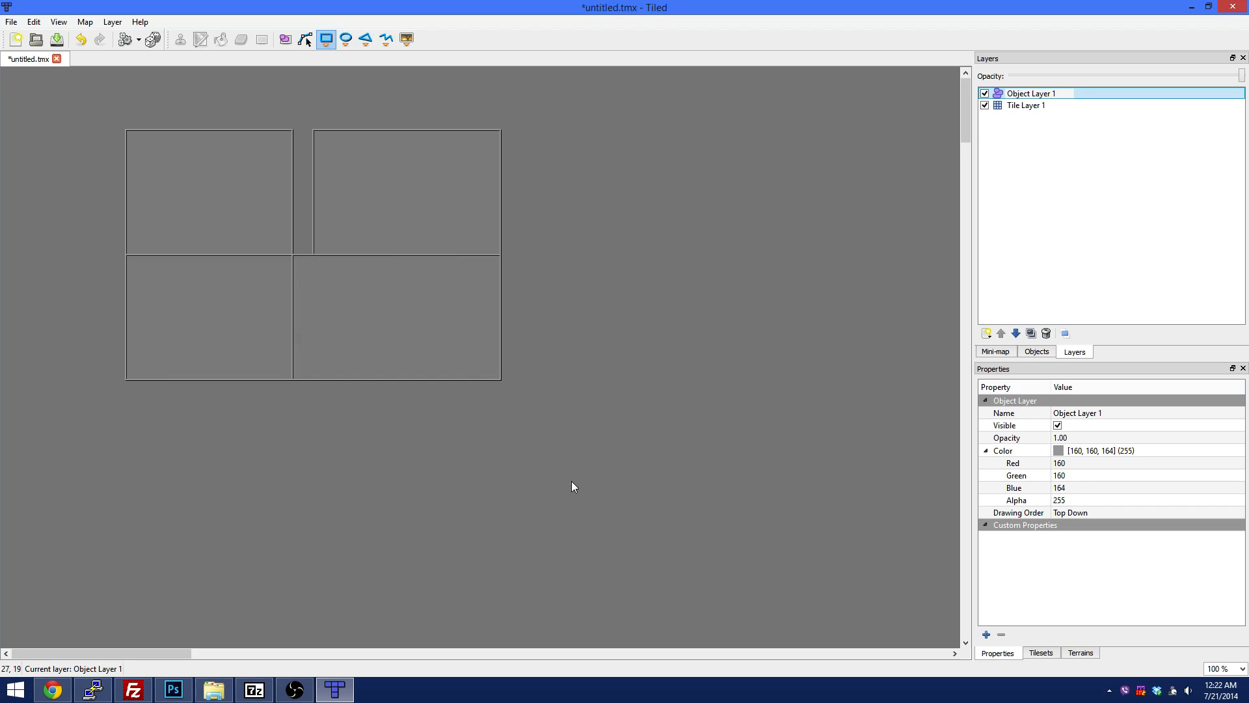
left_click(337, 156)
right_click(350, 170)
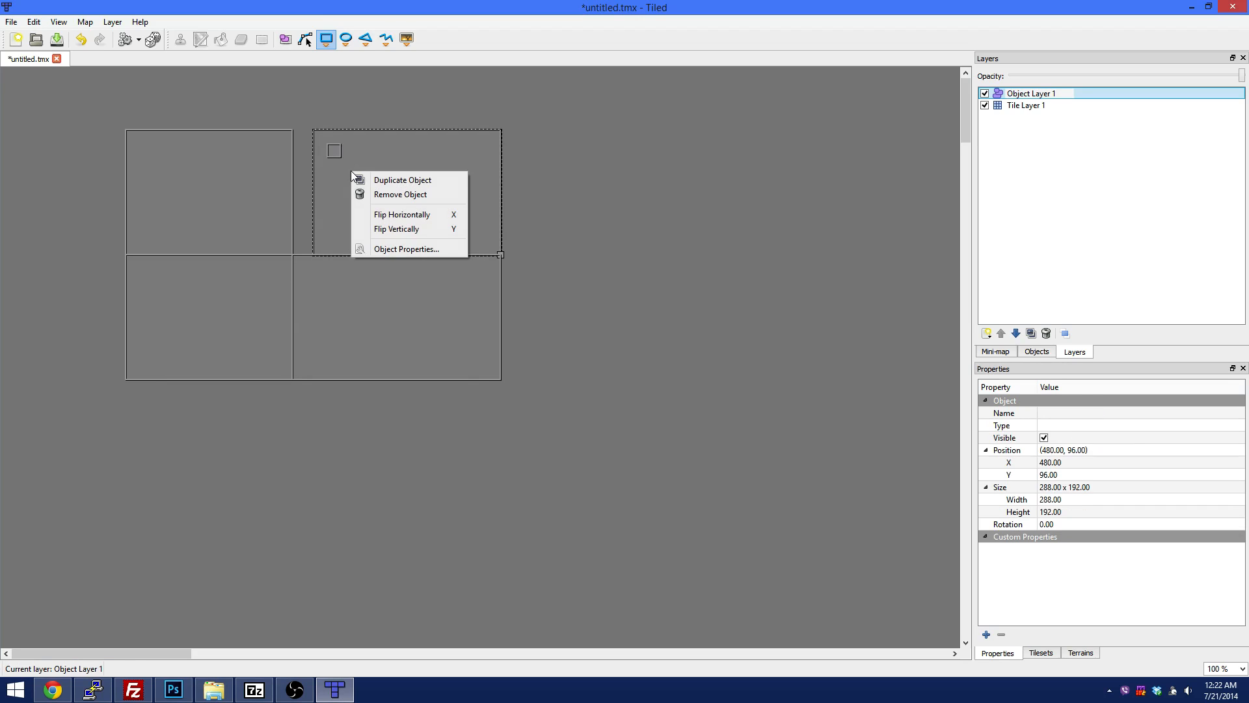
left_click(350, 151)
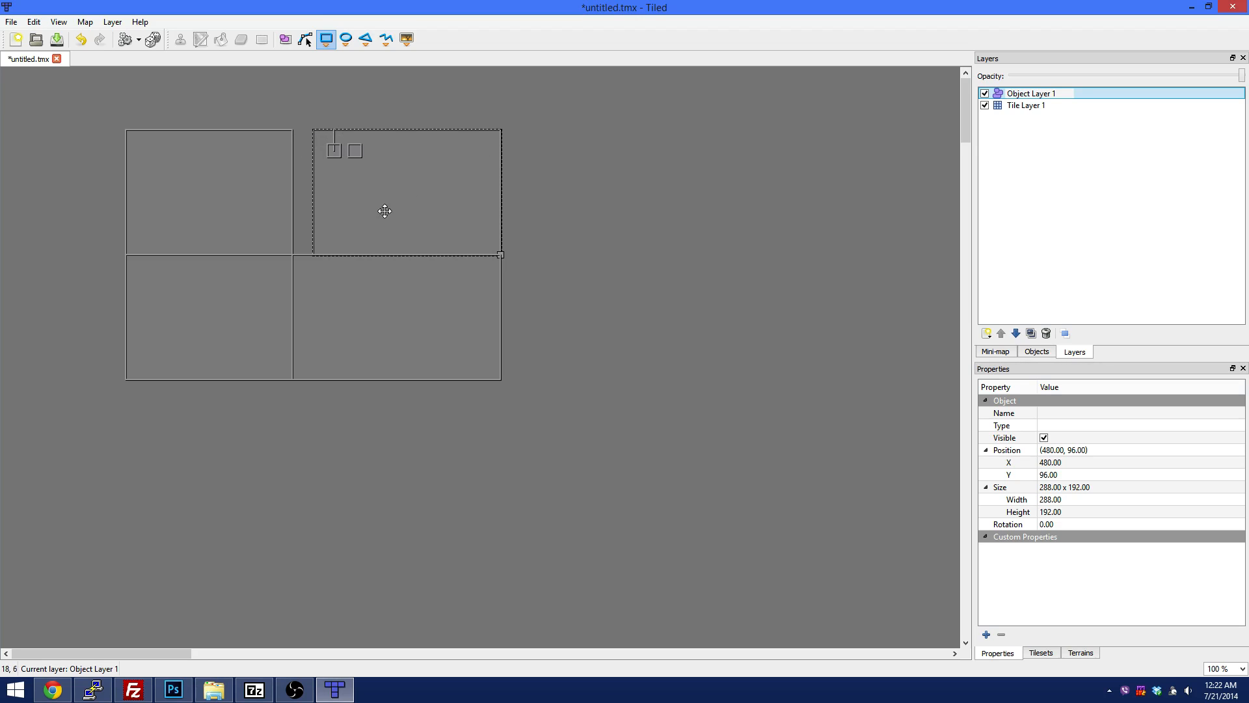
- Undo the object drawing on Object Layer 1 back to the first rectangle
key("ctrl+z")
key("ctrl+z")
key("ctrl+z")
key("ctrl+z")
key("ctrl+z")
key("ctrl+z")
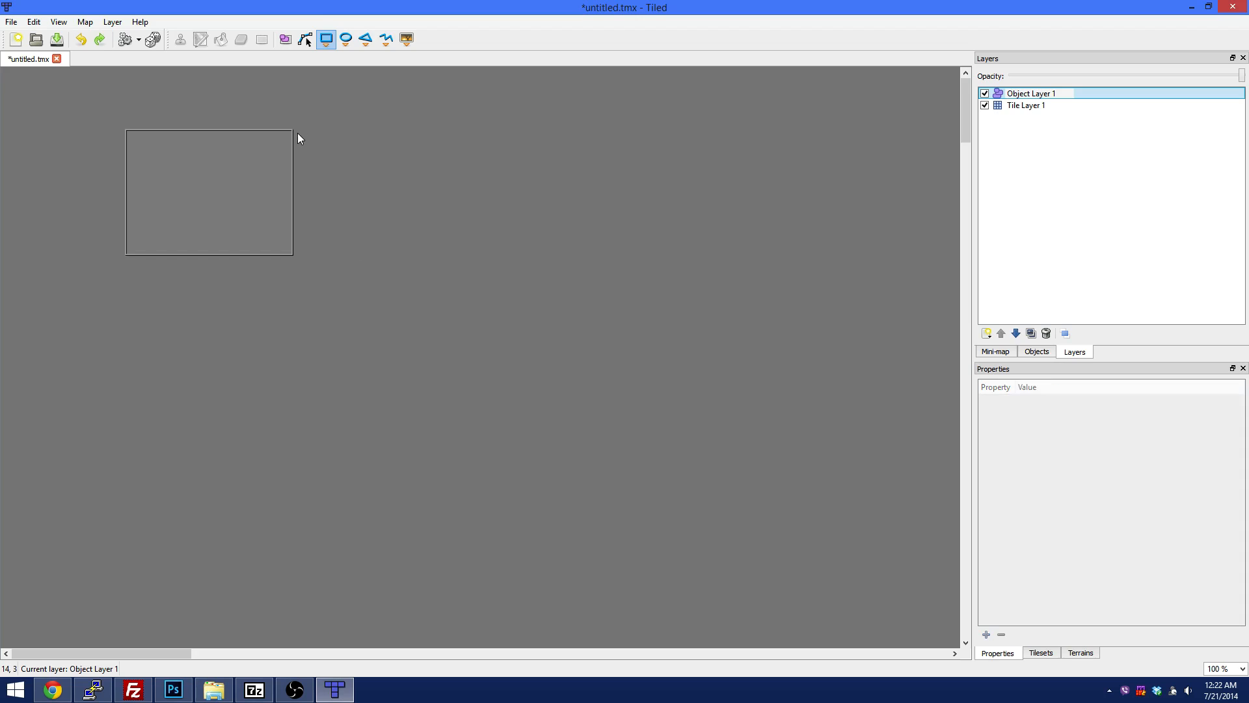
- Draw three more rectangle objects edge to edge with the first one to form a two-by-two grid
mouse_move(294, 131)
left_mouse_down()
mouse_move(439, 221)
mouse_move(458, 257)
left_mouse_up()
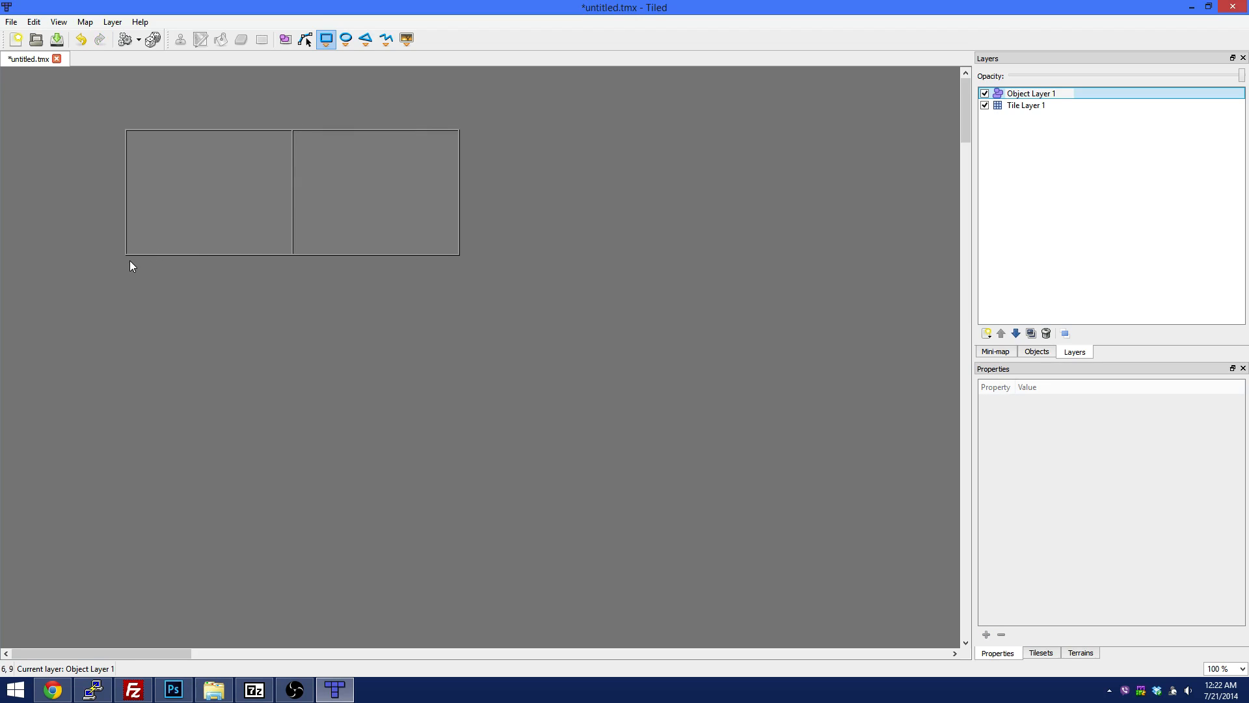
left_click_drag(131, 260, 290, 365)
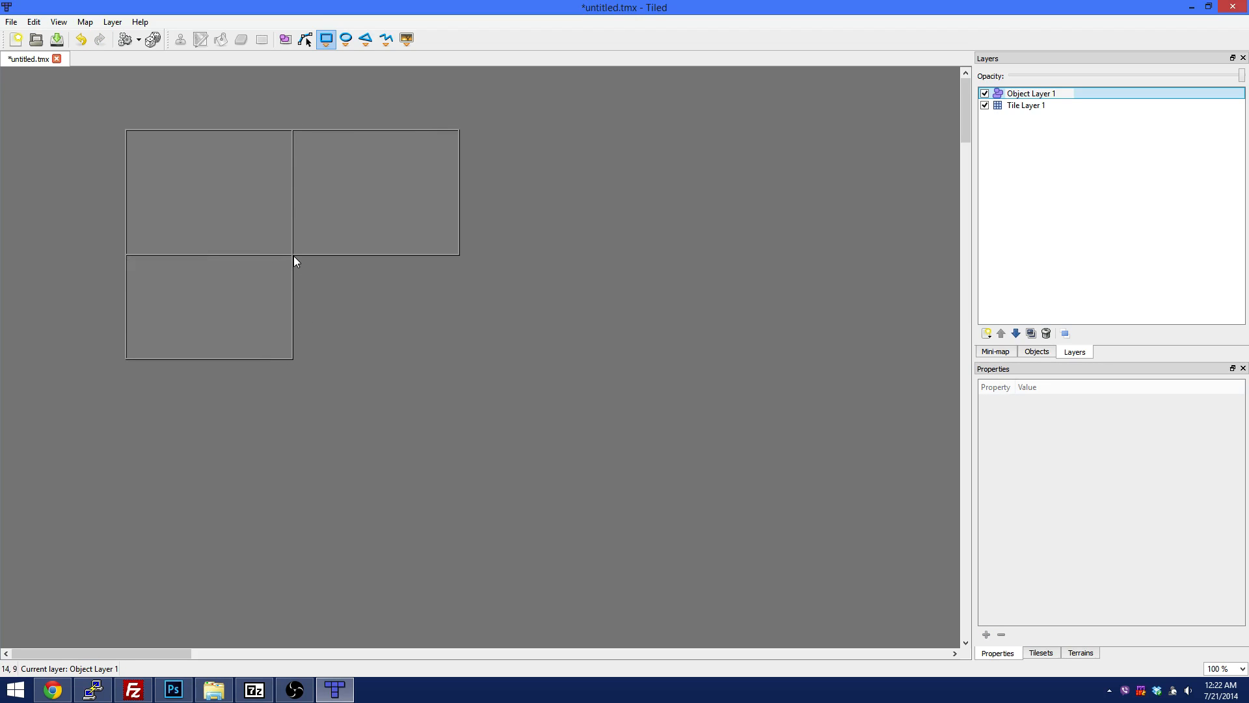
left_click_drag(294, 257, 450, 369)
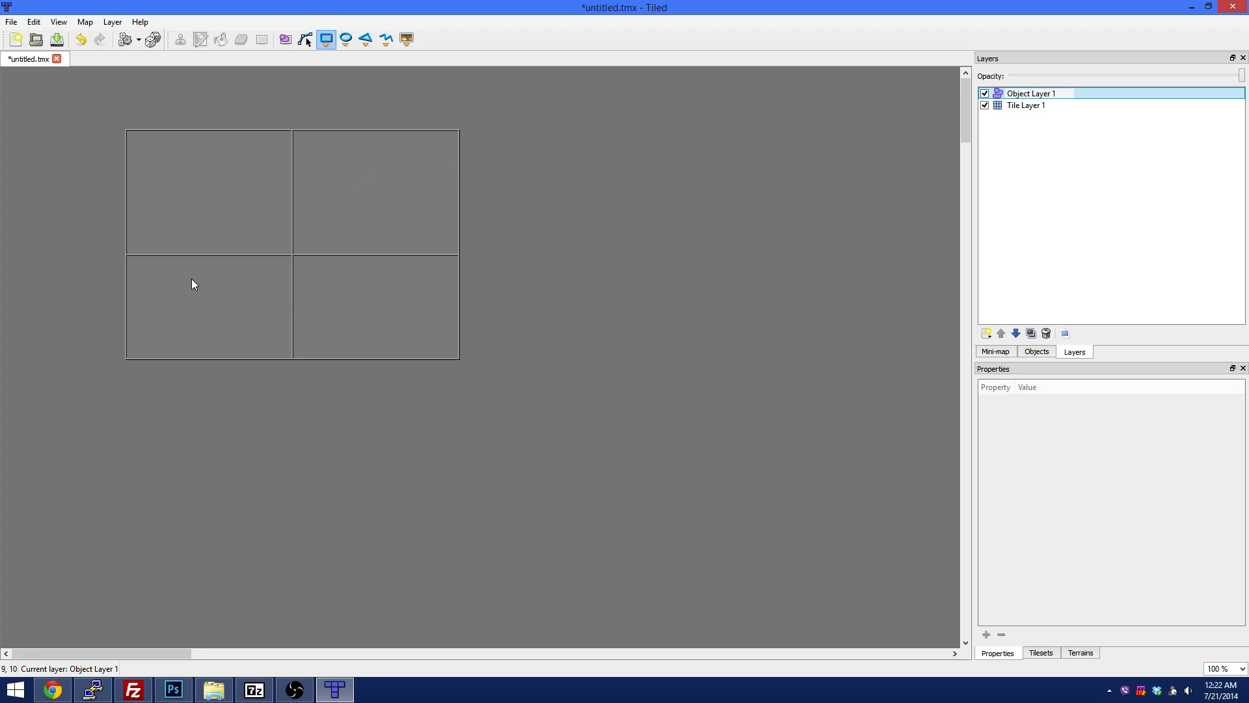
- Create another orthogonal map of 240 x 240 tiles with 32 x 32 px tiles, and close the old map, discarding its changes
left_click(17, 41)
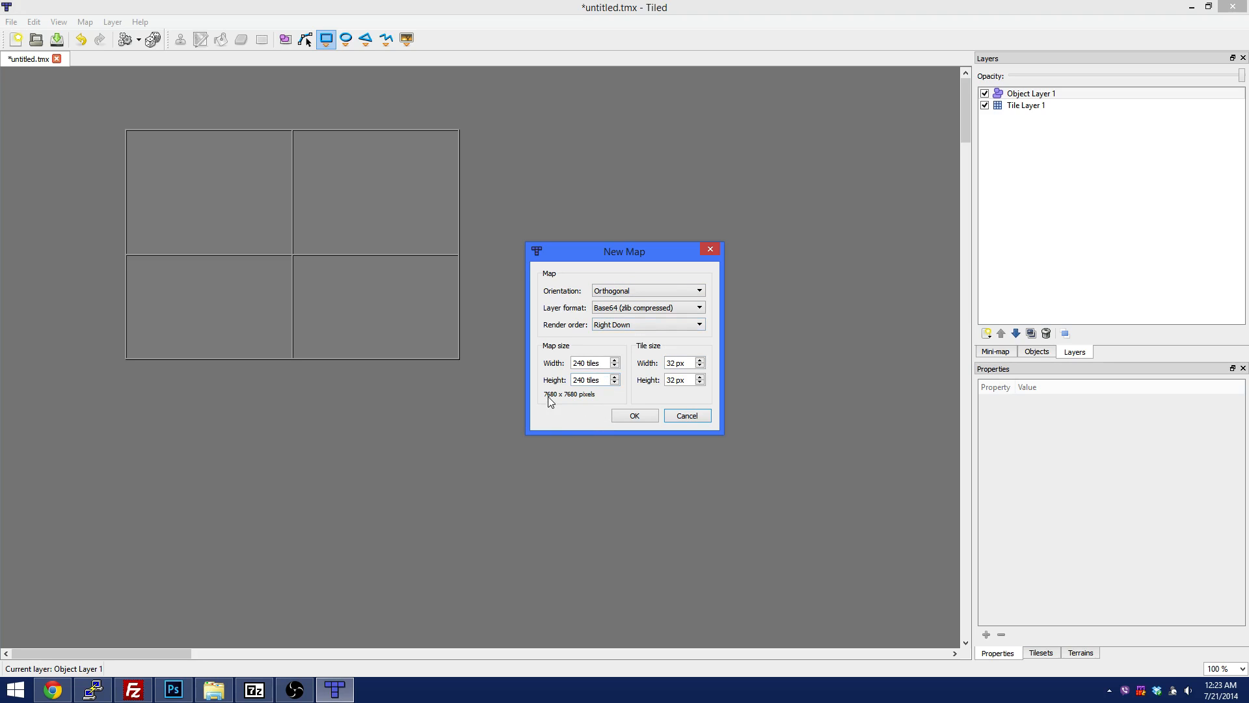
left_click(618, 417)
left_click(58, 60)
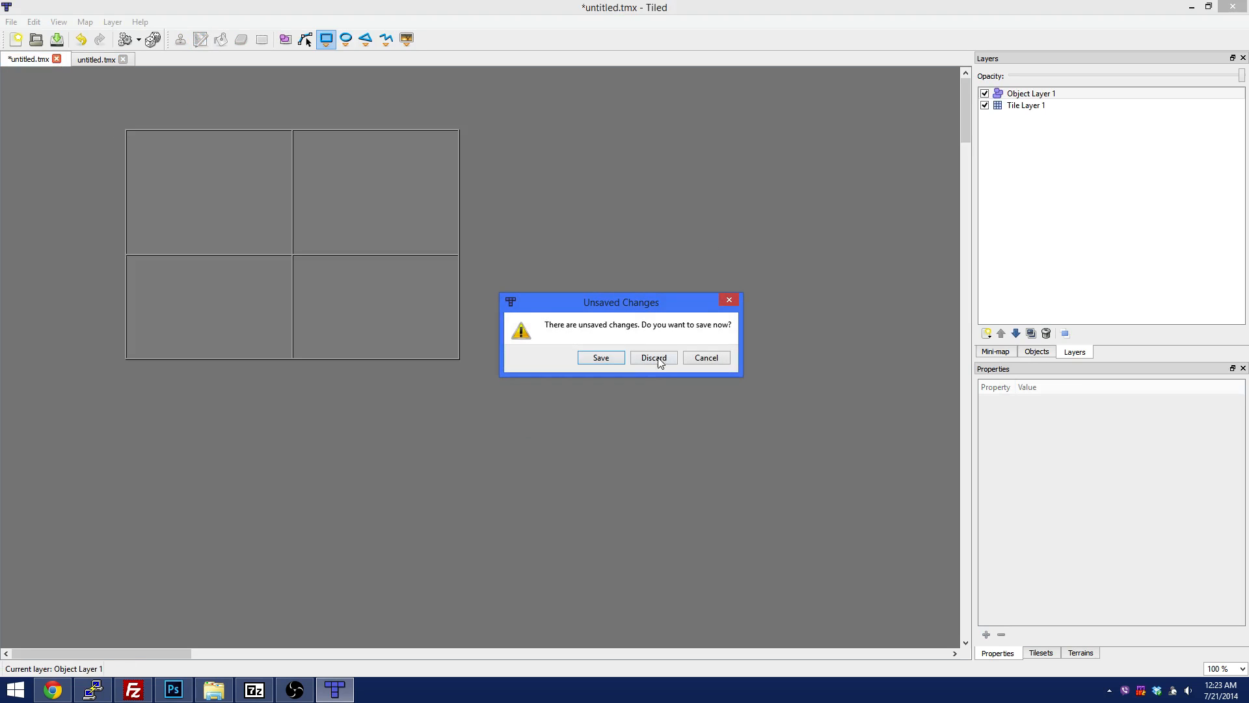
left_click(653, 358)
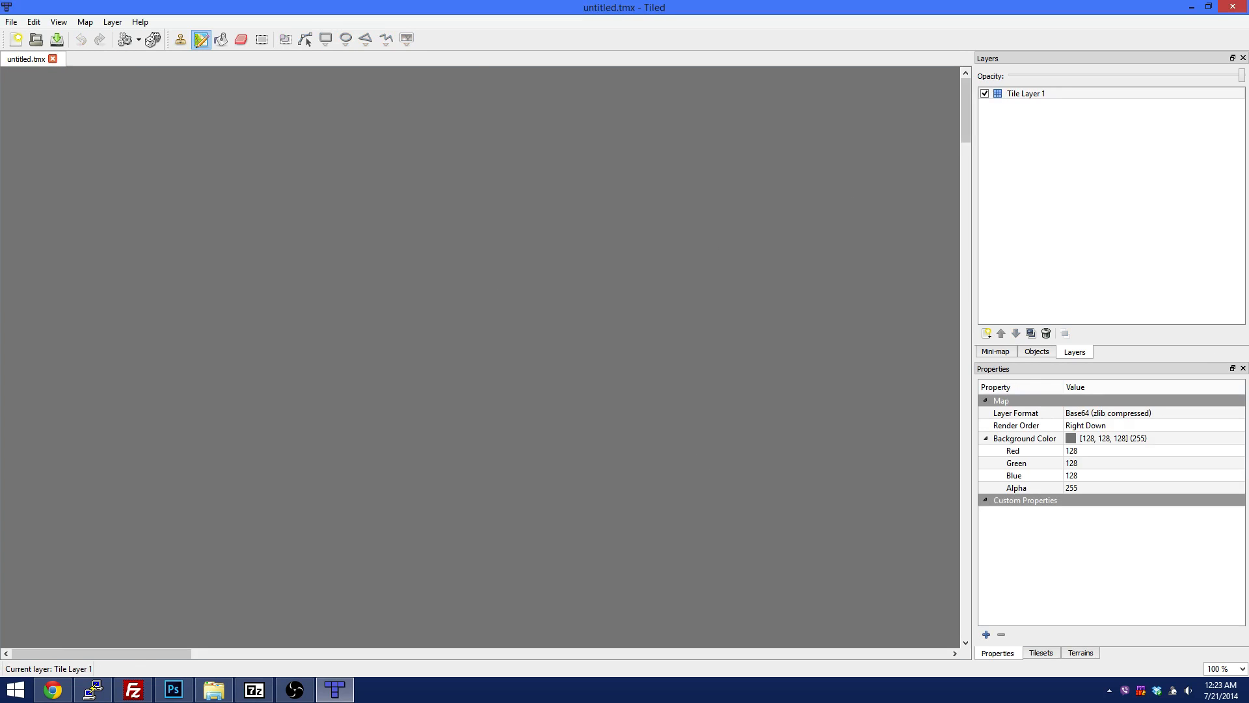
- Create a new folder on the desktop and extract the entire contents of assets3.zip into it
left_click(1191, 6)
left_click(45, 662)
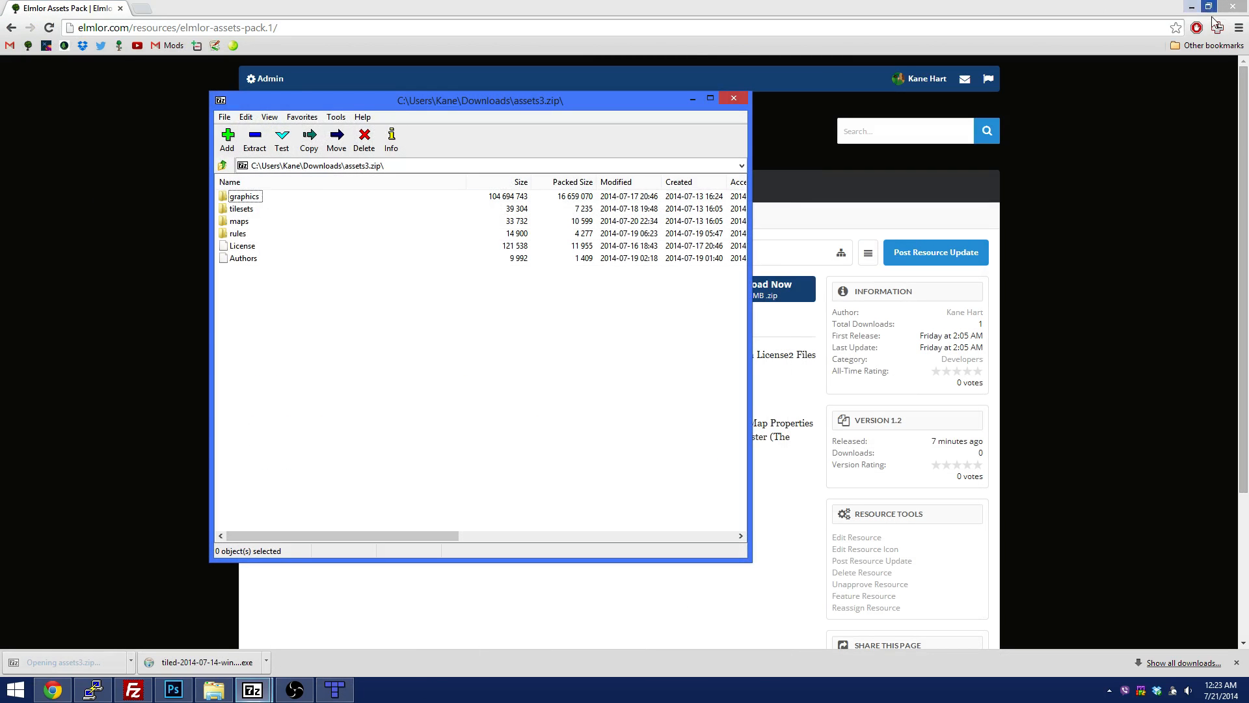
left_click(1197, 7)
right_click(80, 55)
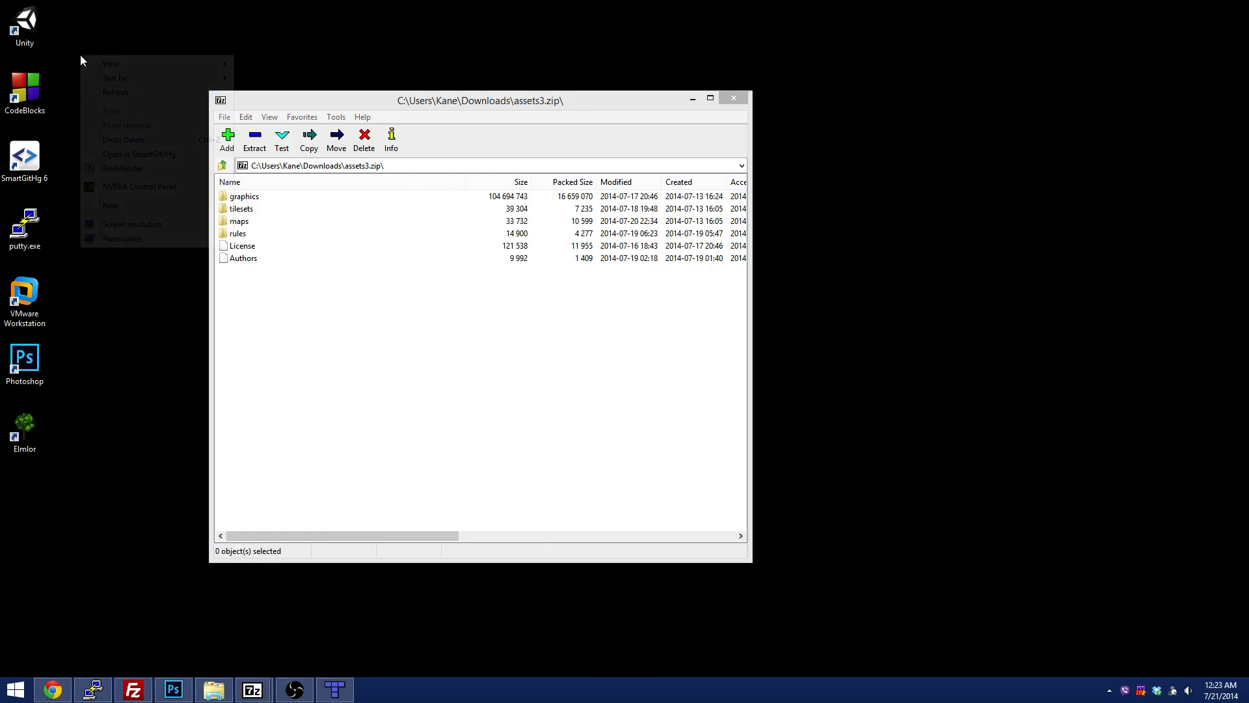
mouse_move(124, 204)
left_click(260, 206)
left_click_drag(260, 299, 81, 99)
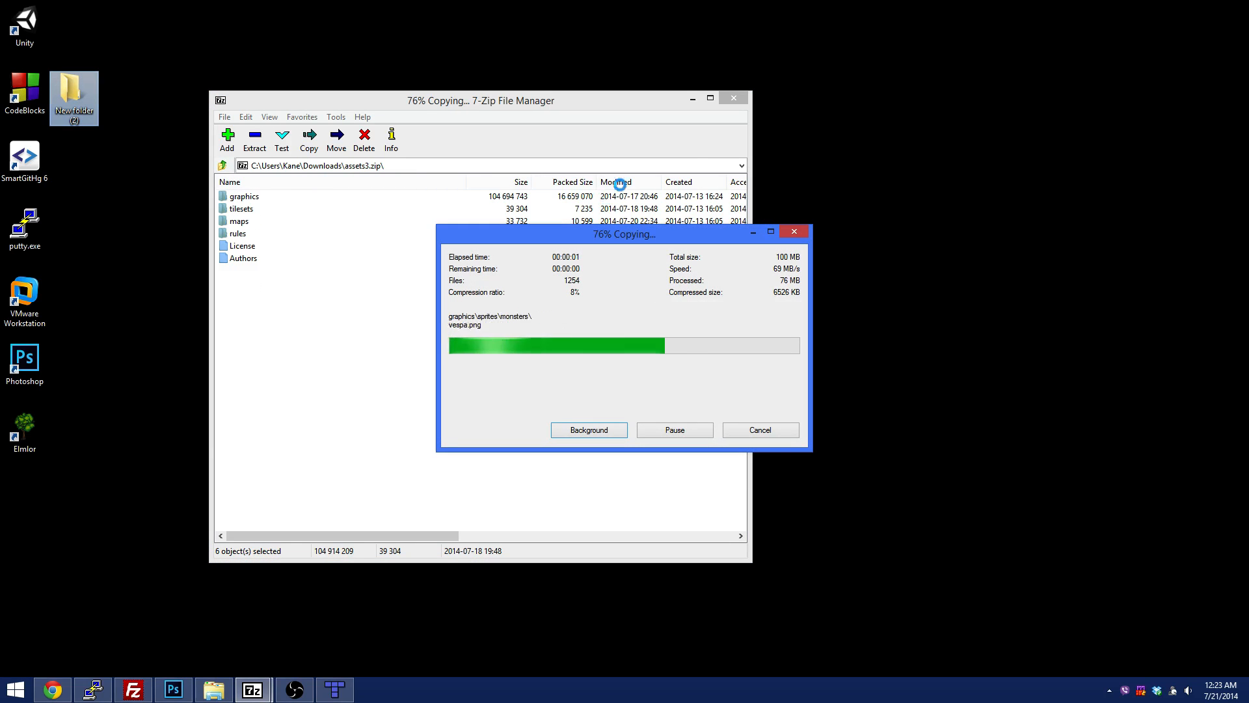
left_click(736, 96)
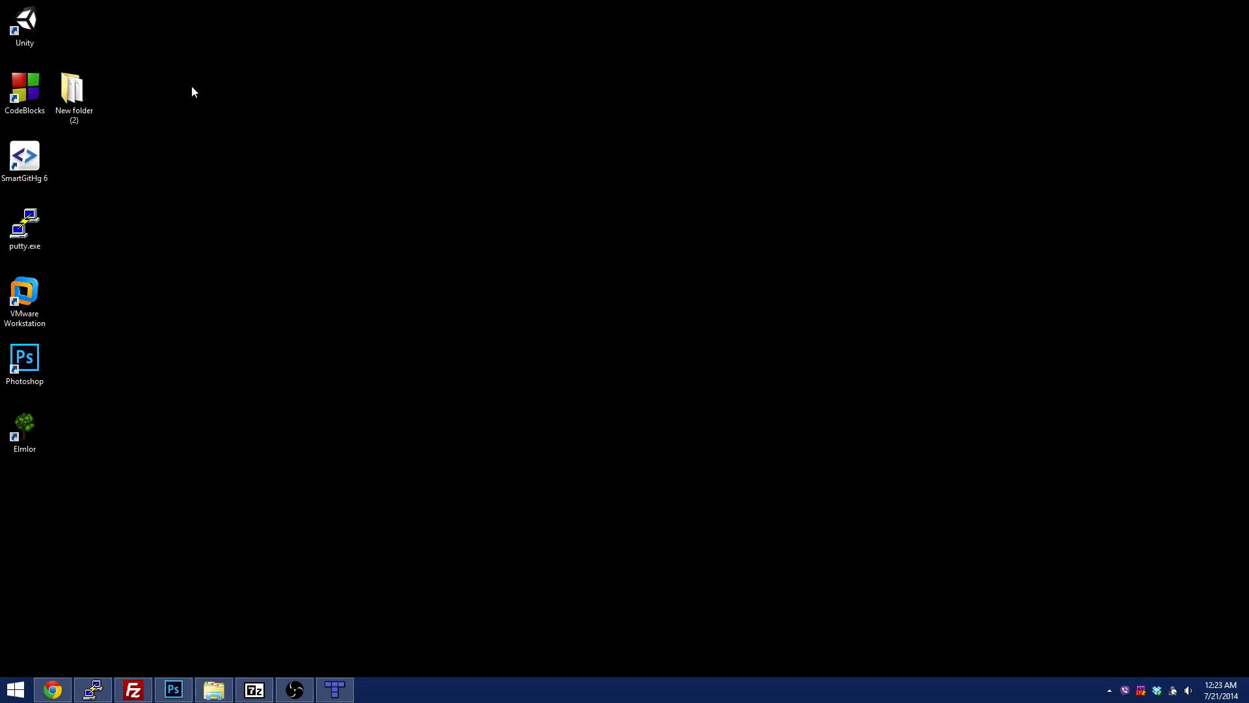
- Open the extracted assets folder and inspect the text of 001-001-1.tmx in its maps folder
double_click(73, 95)
left_click_drag(803, 43, 296, 43)
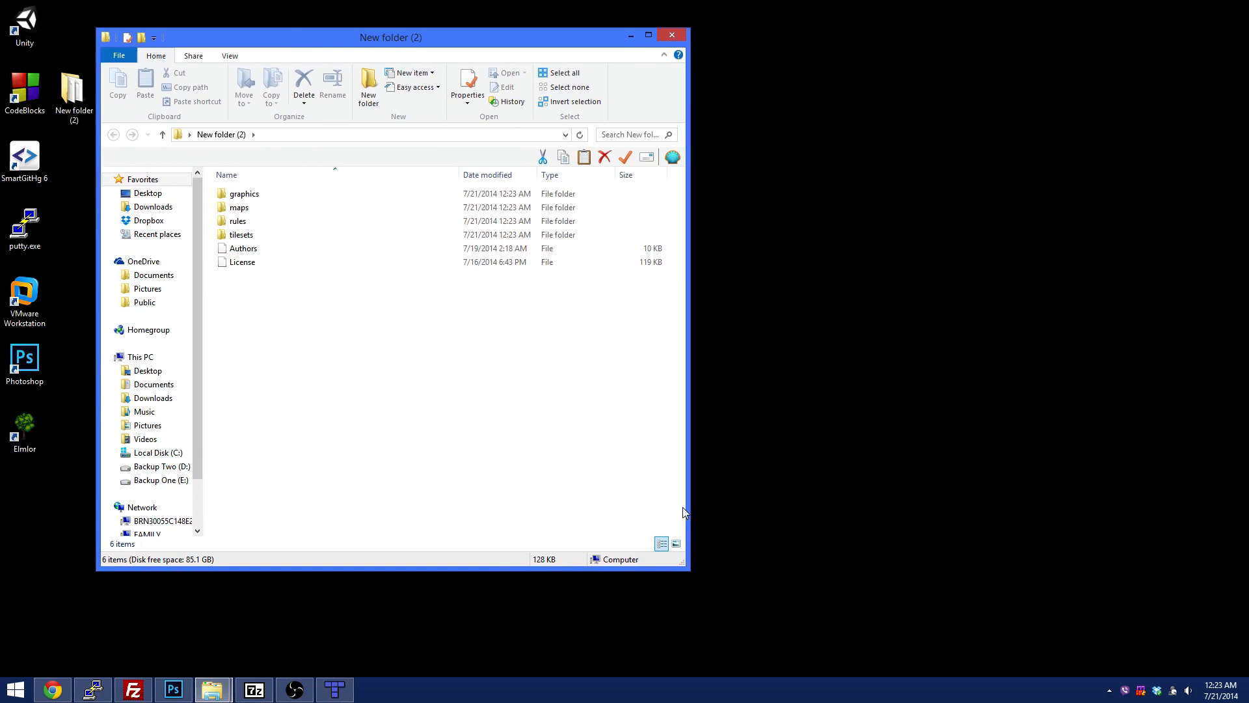
left_click_drag(683, 555, 748, 337)
left_click(239, 222)
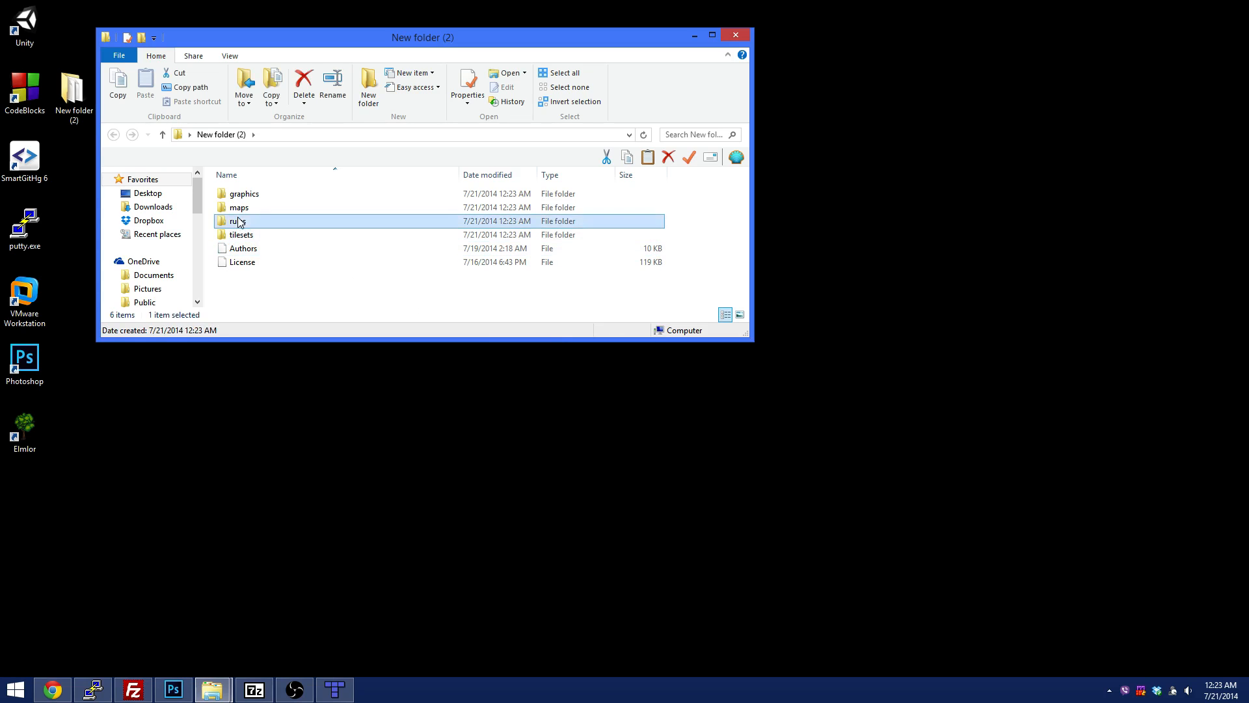
double_click(241, 207)
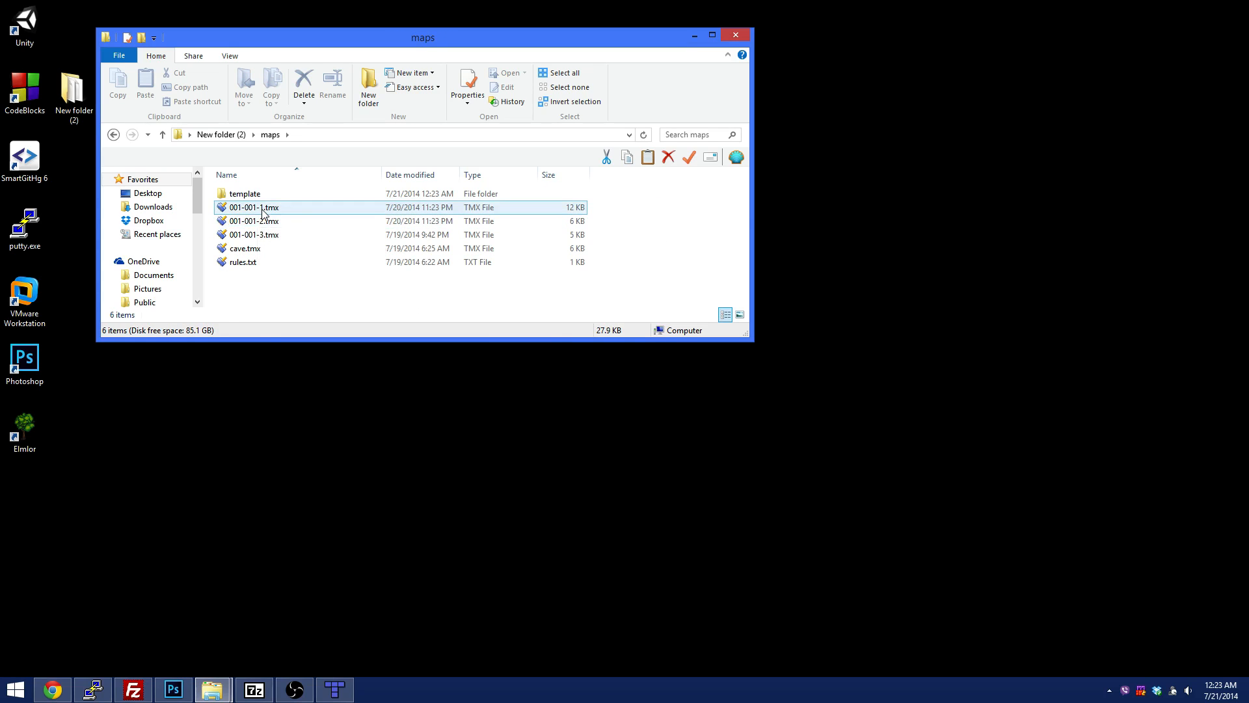
double_click(263, 212)
scroll(651, 325, "down", 10)
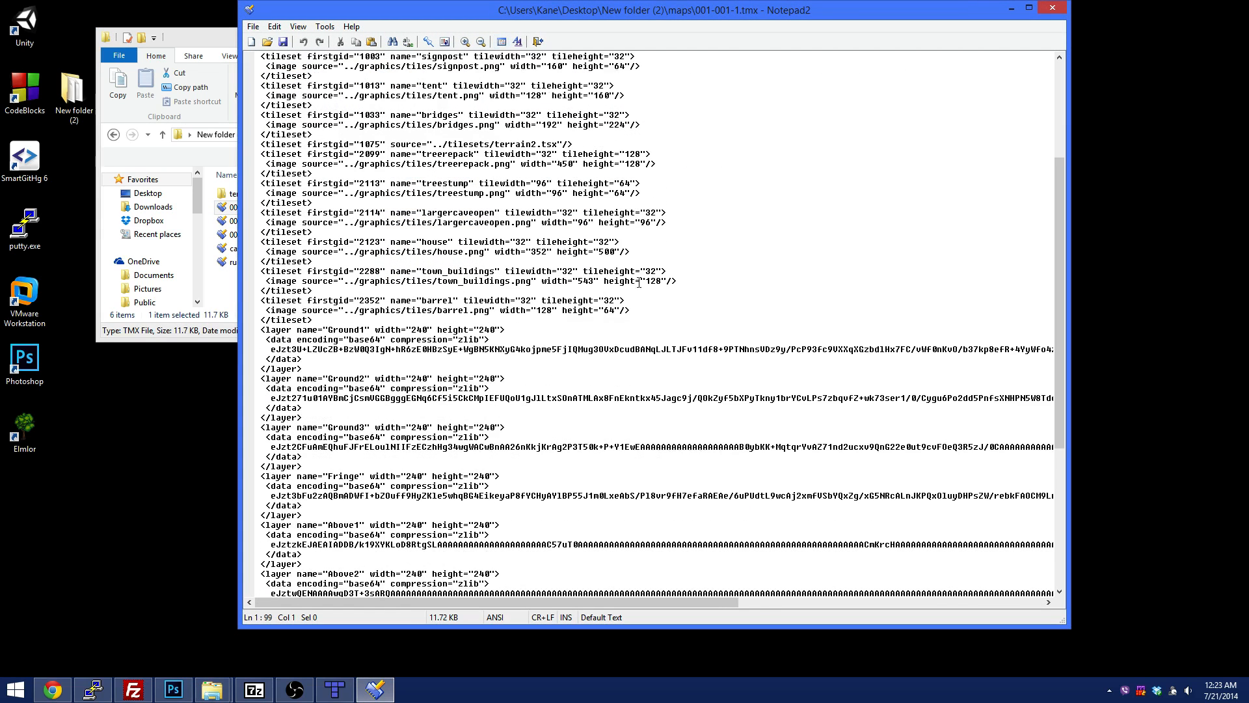
left_click(1052, 8)
- Look through the assets pack's template, tilesets and maps folders, ending on the 001-001-1.tmx map file
double_click(244, 193)
key("BackSpace")
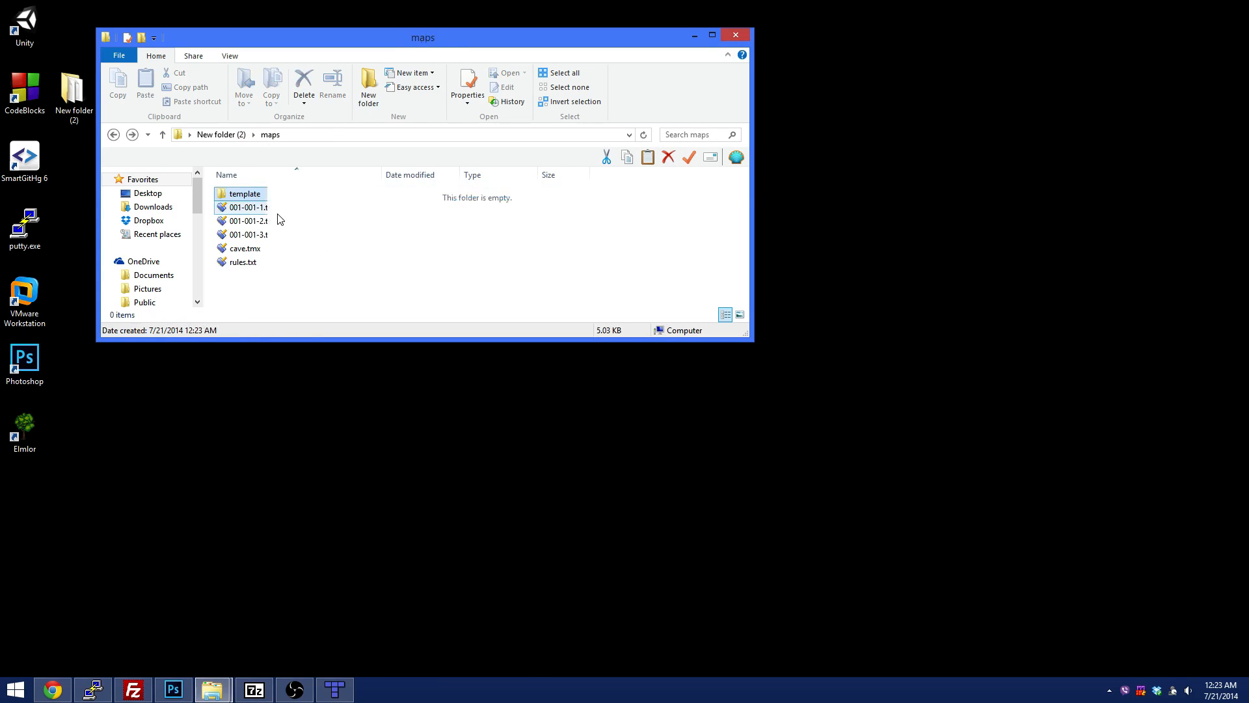
key("BackSpace")
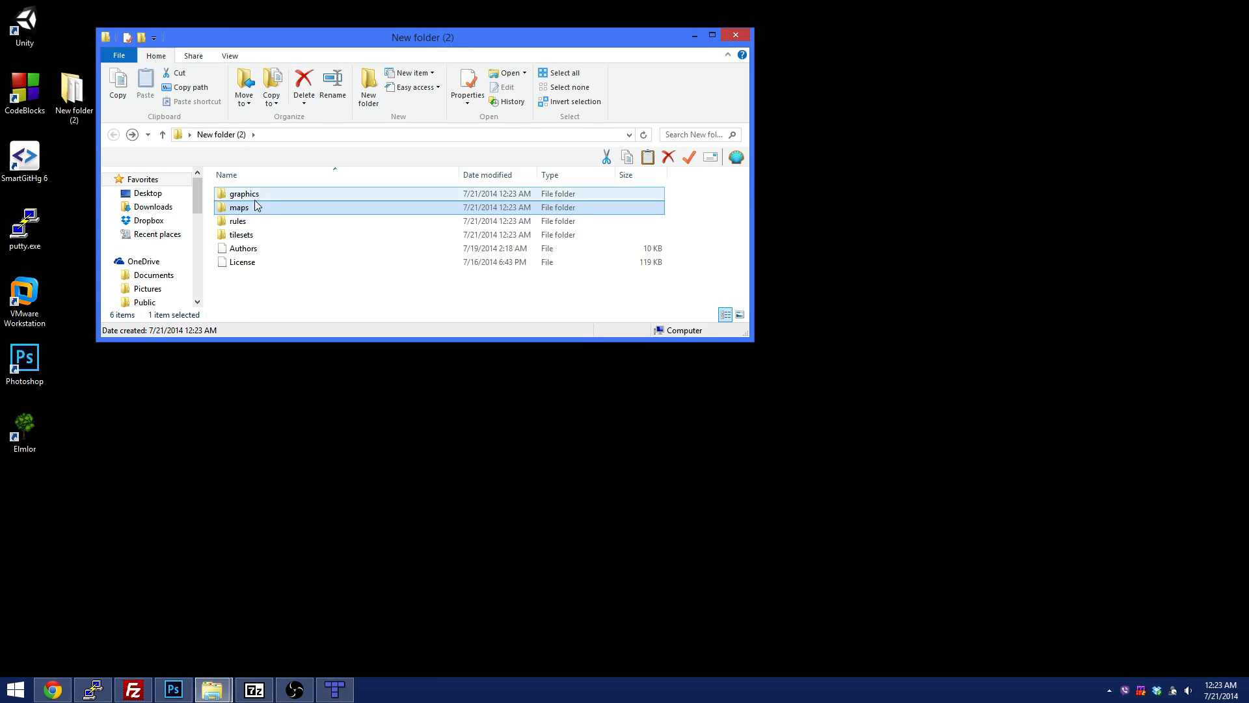
left_click_drag(250, 341, 264, 482)
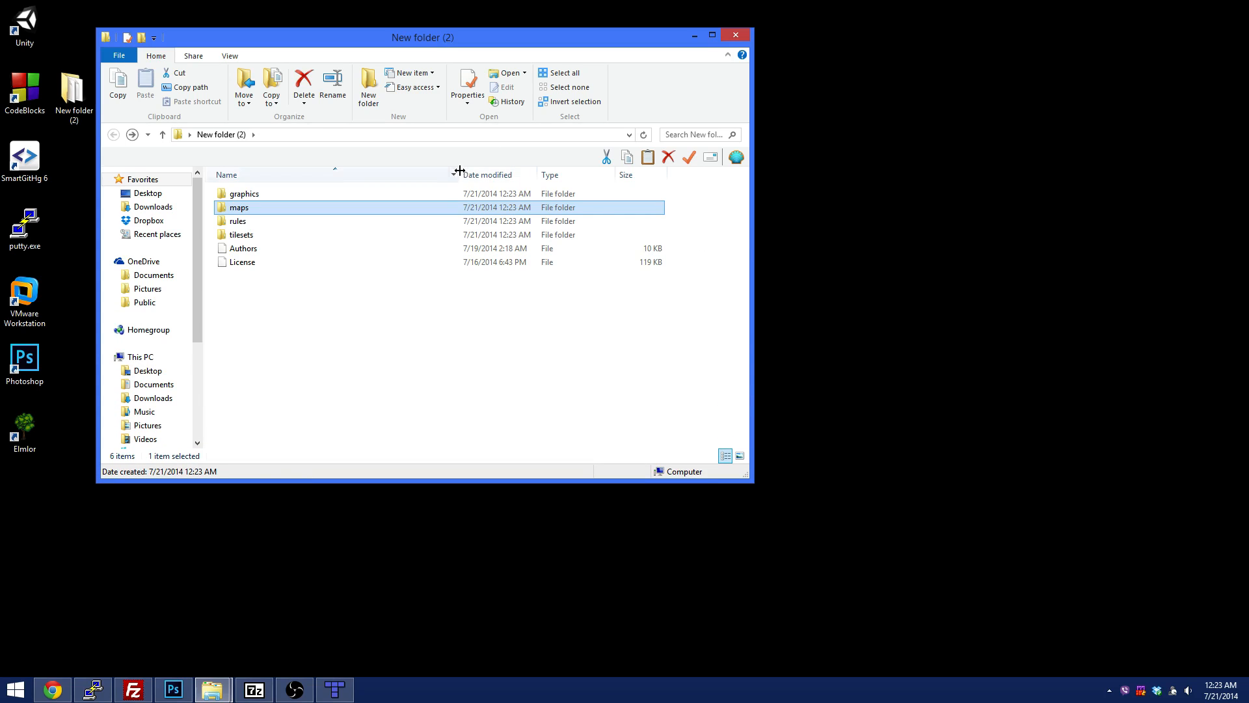
left_click_drag(460, 174, 384, 174)
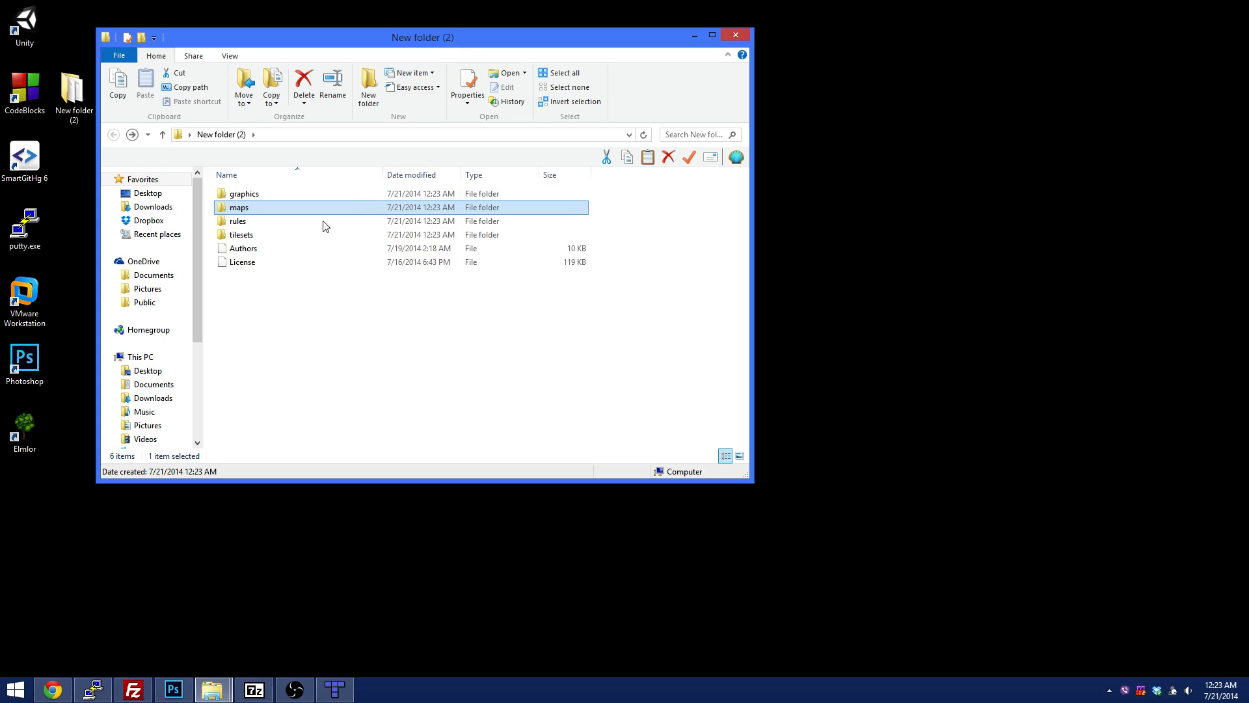
double_click(292, 236)
key("BackSpace")
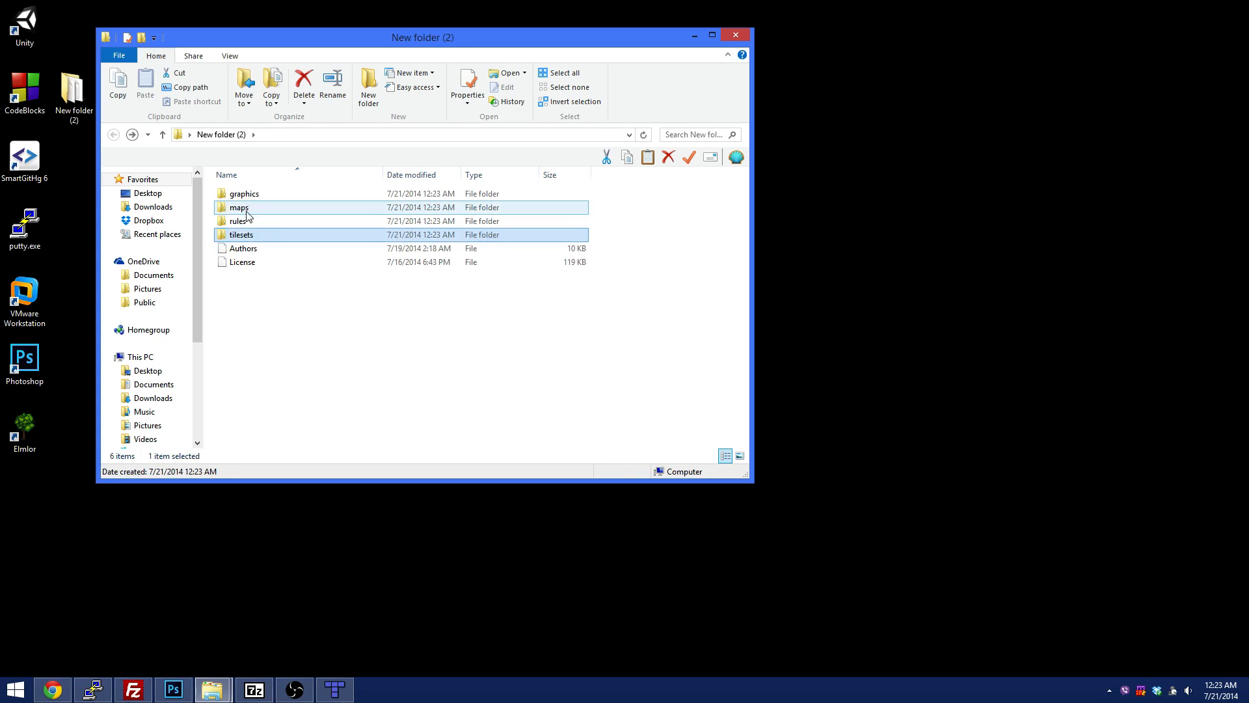
double_click(240, 208)
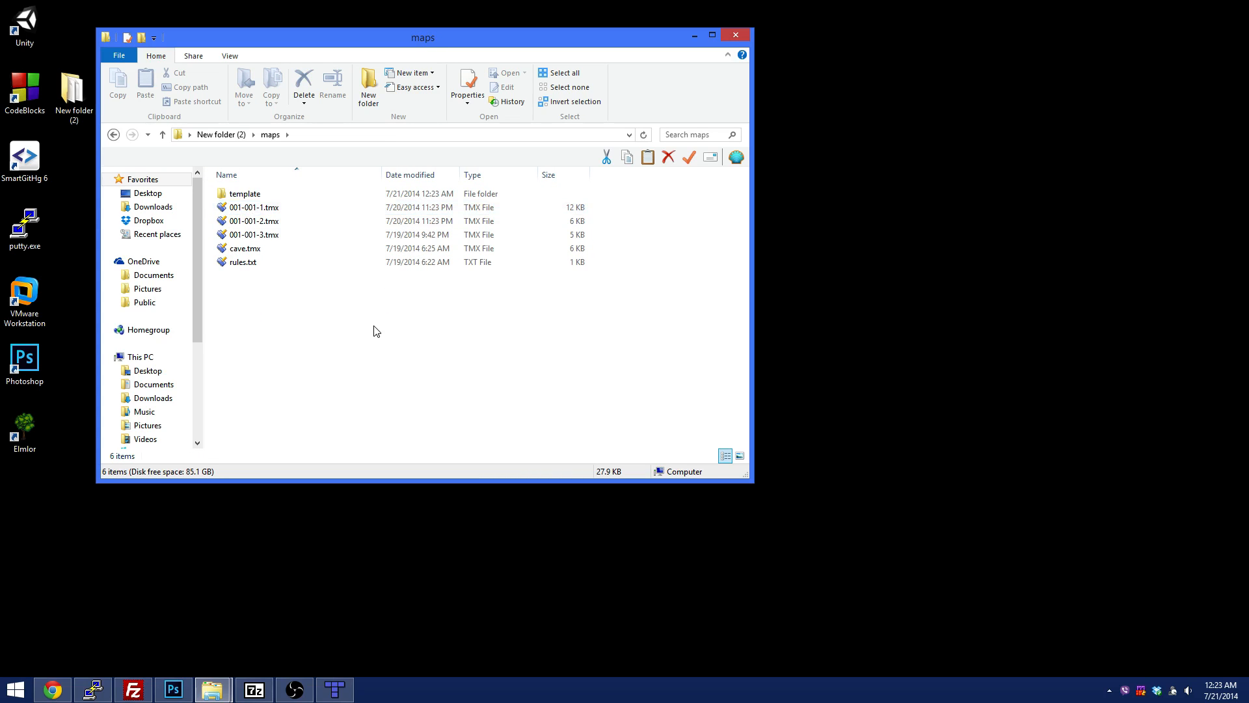
key("BackSpace")
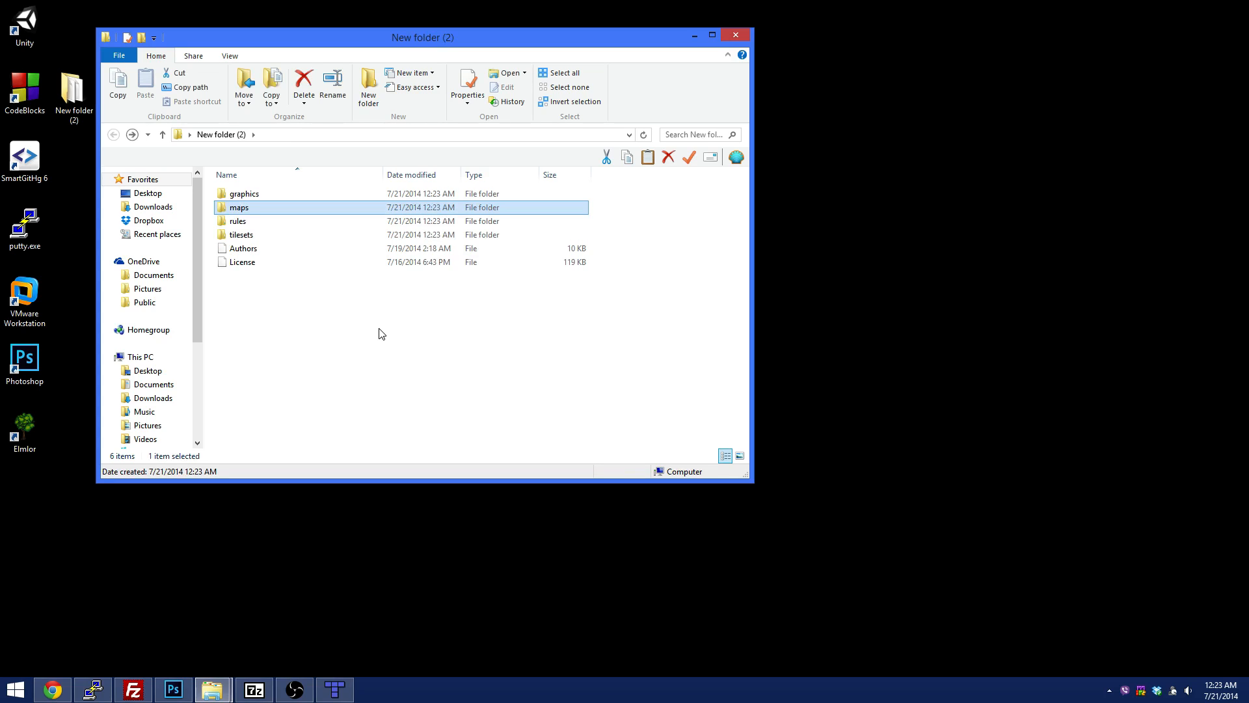
double_click(279, 205)
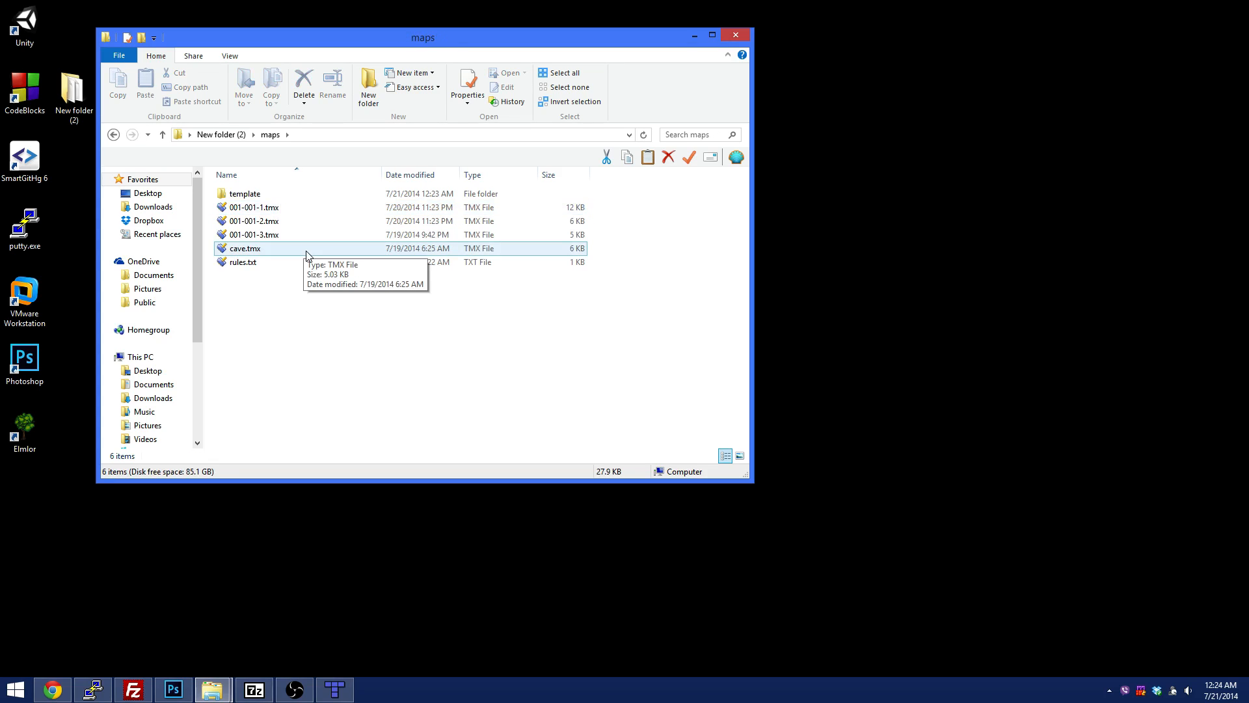
left_click(271, 209)
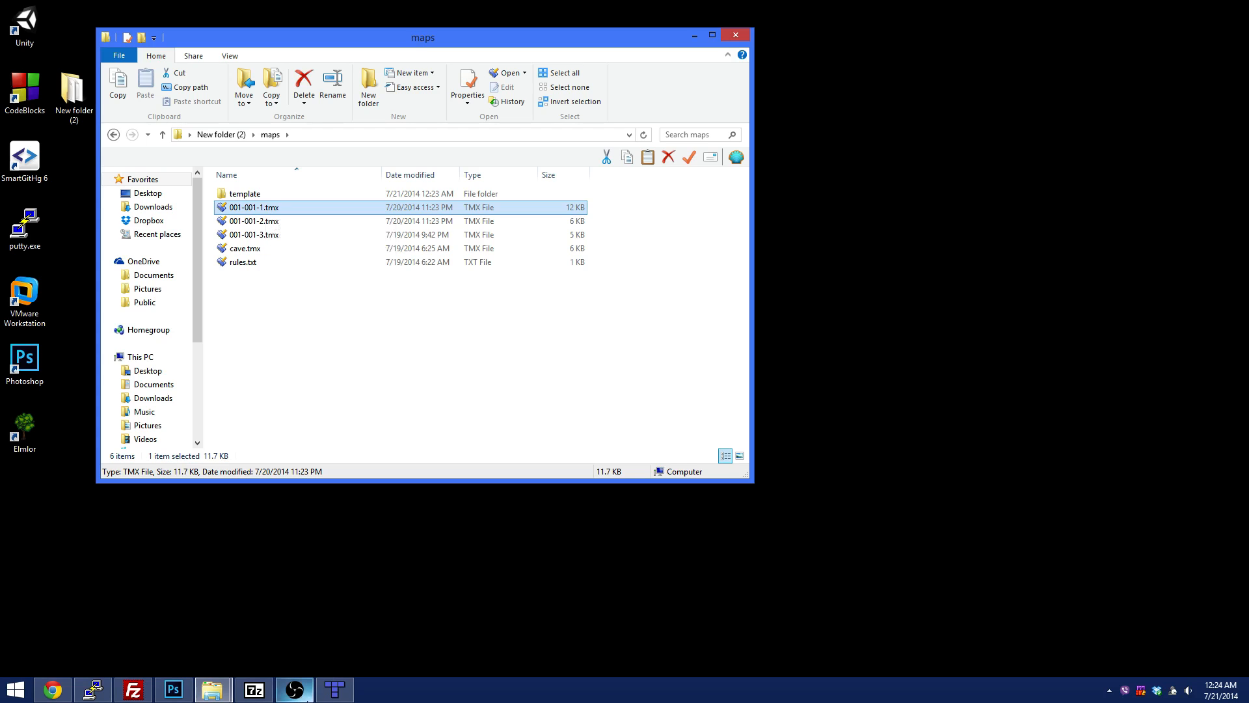
- Switch back to Tiled and add an object layer above Tile Layer 1, keeping the name Object Layer 1
left_click(334, 689)
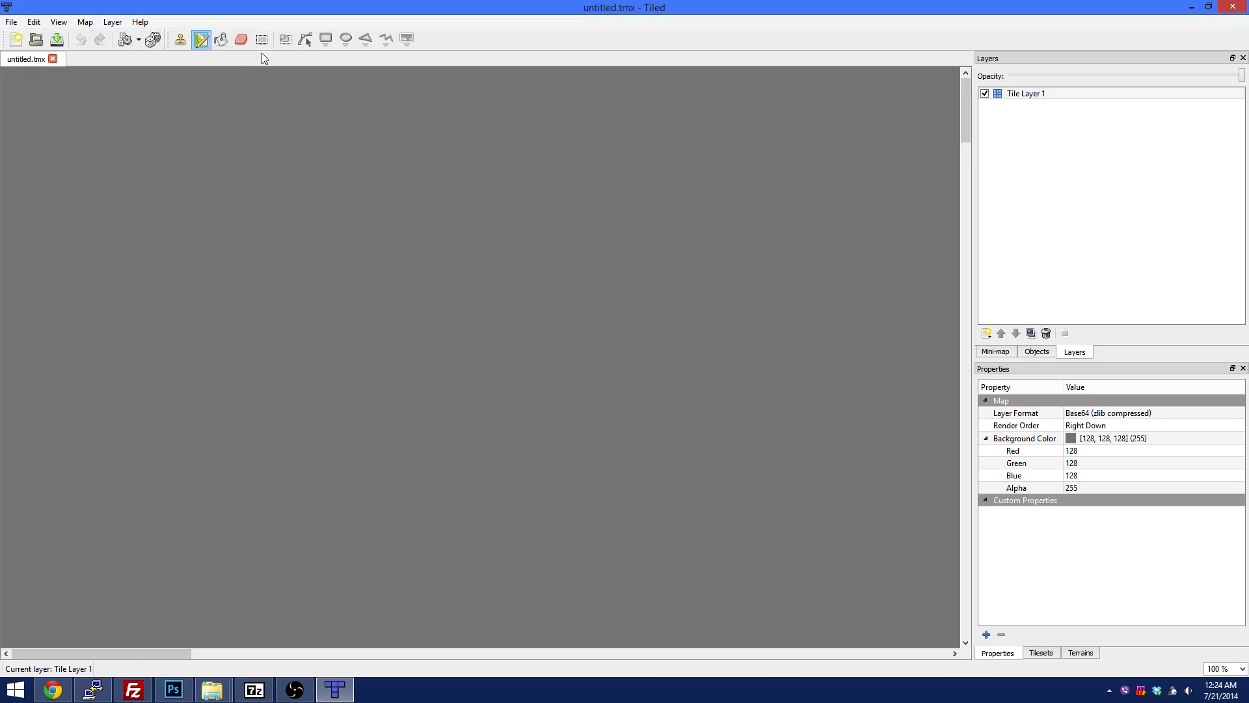
right_click(1035, 102)
left_click(1068, 123)
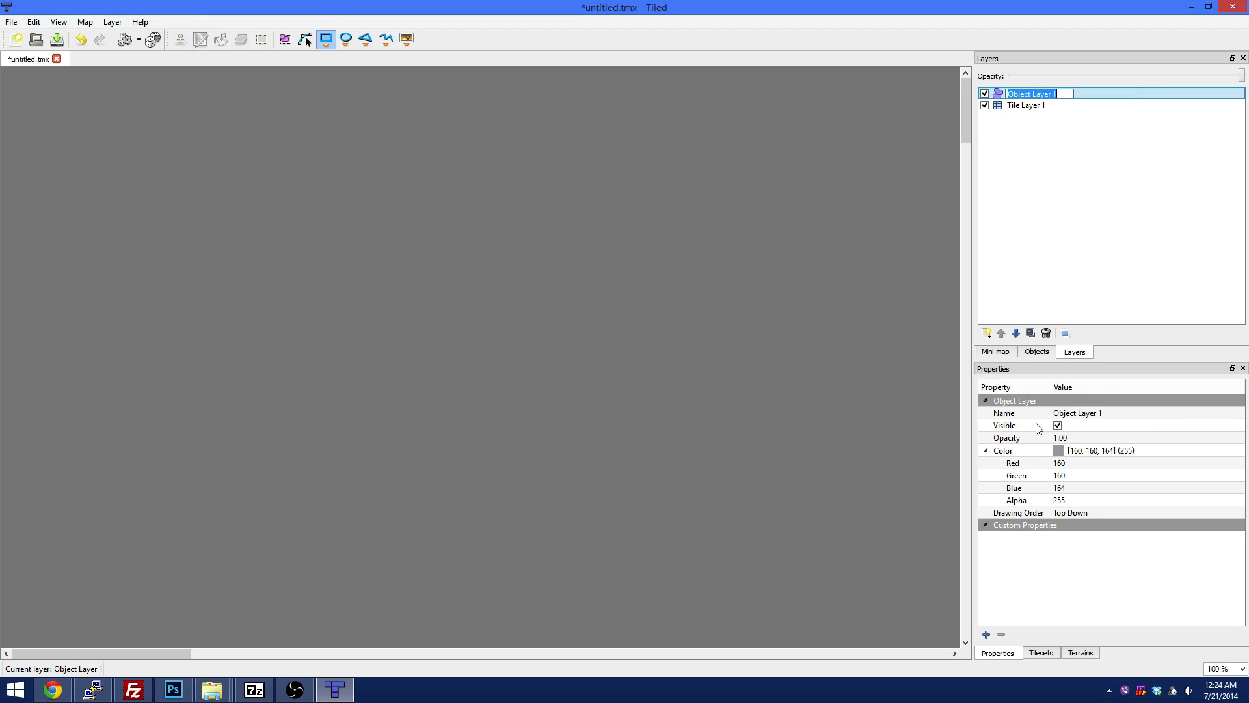
key("Return")
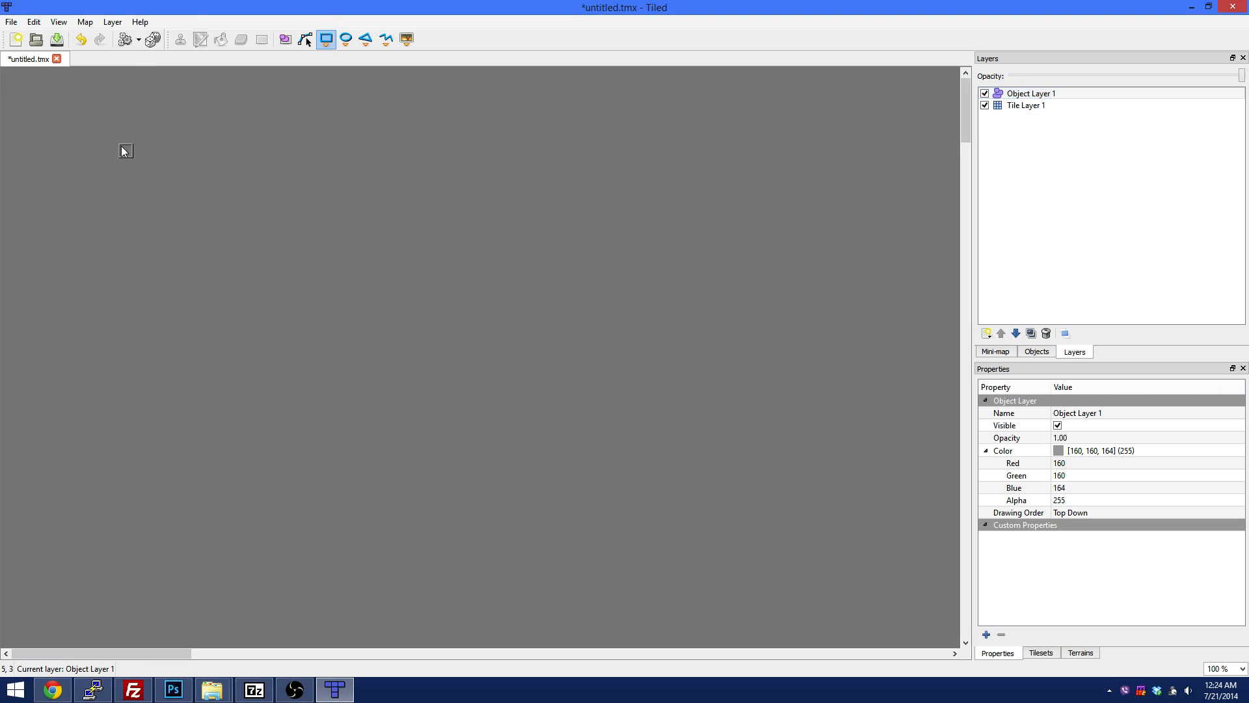
- Draw seven adjoining equal-sized rectangles on Object Layer 1, six as a three-by-two grid and one below its rightmost column
left_click_drag(126, 150, 272, 276)
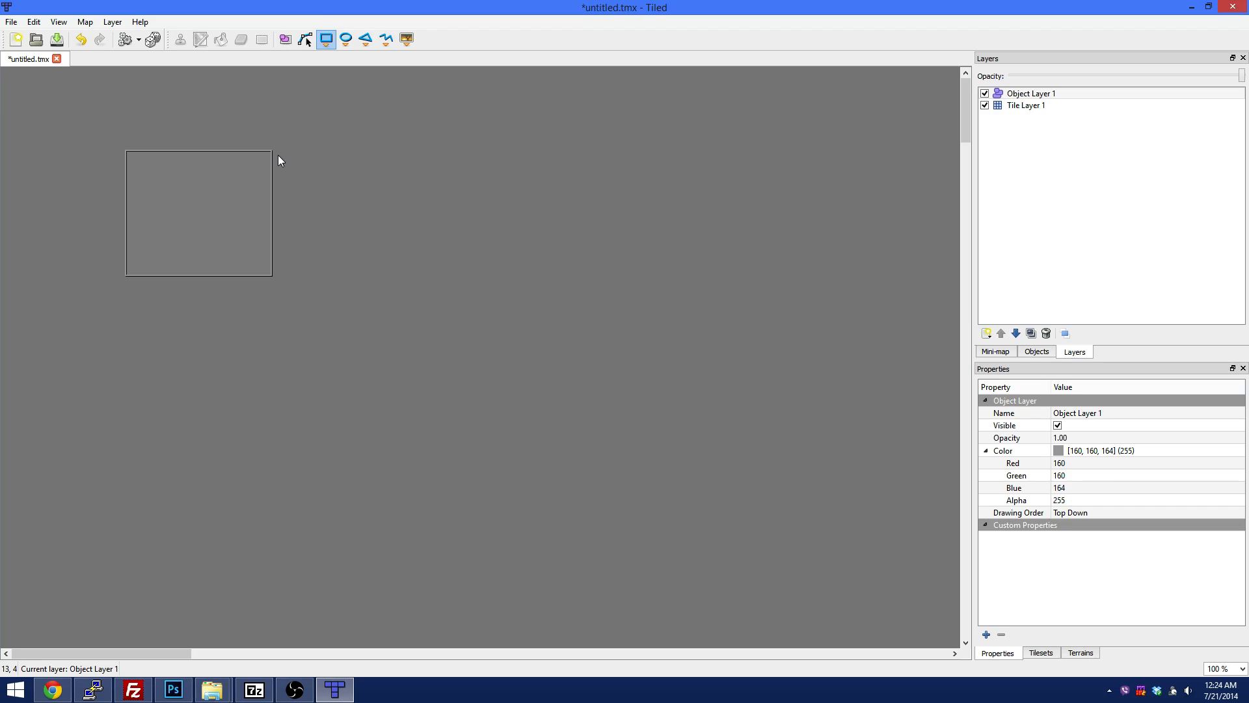
left_click_drag(279, 155, 416, 270)
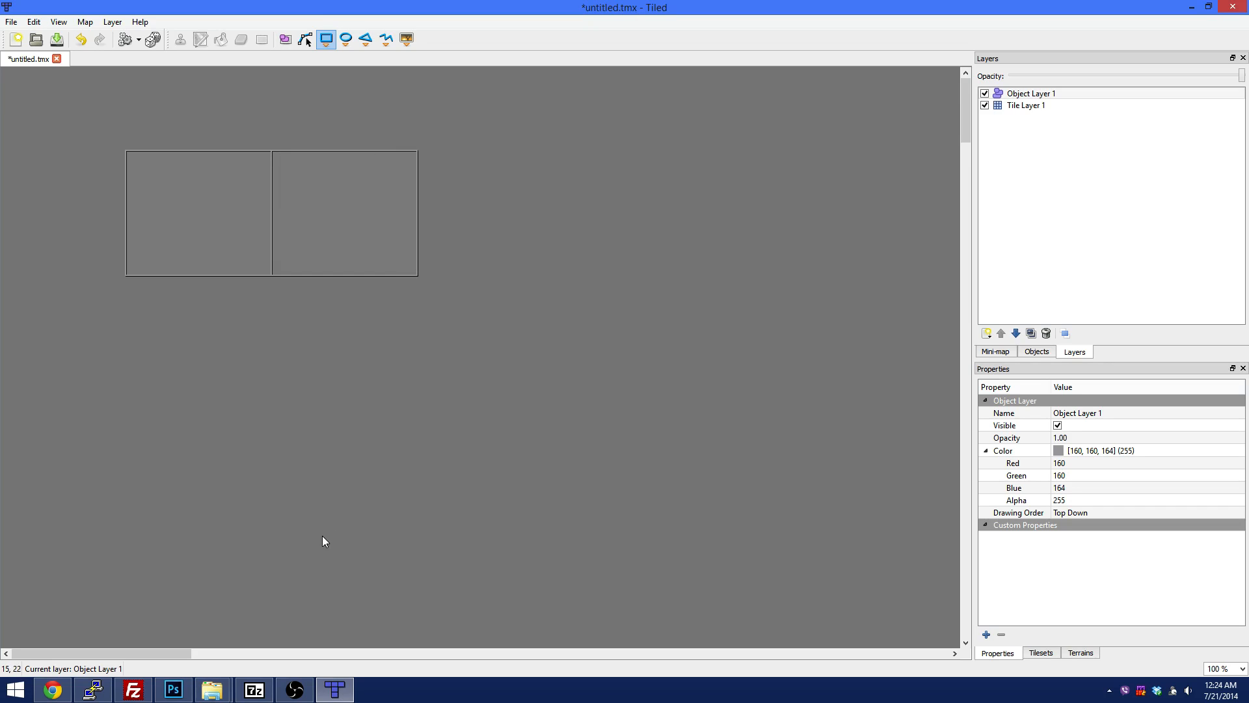
left_click_drag(128, 280, 271, 409)
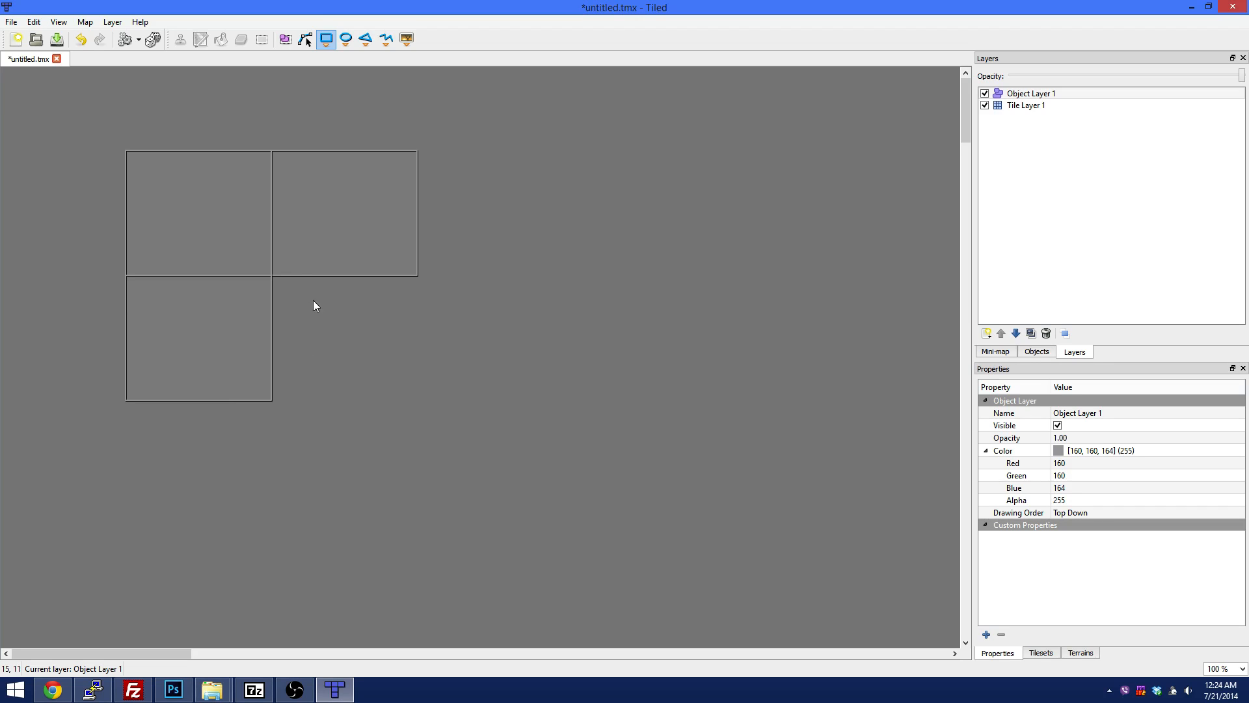
left_click_drag(275, 280, 410, 400)
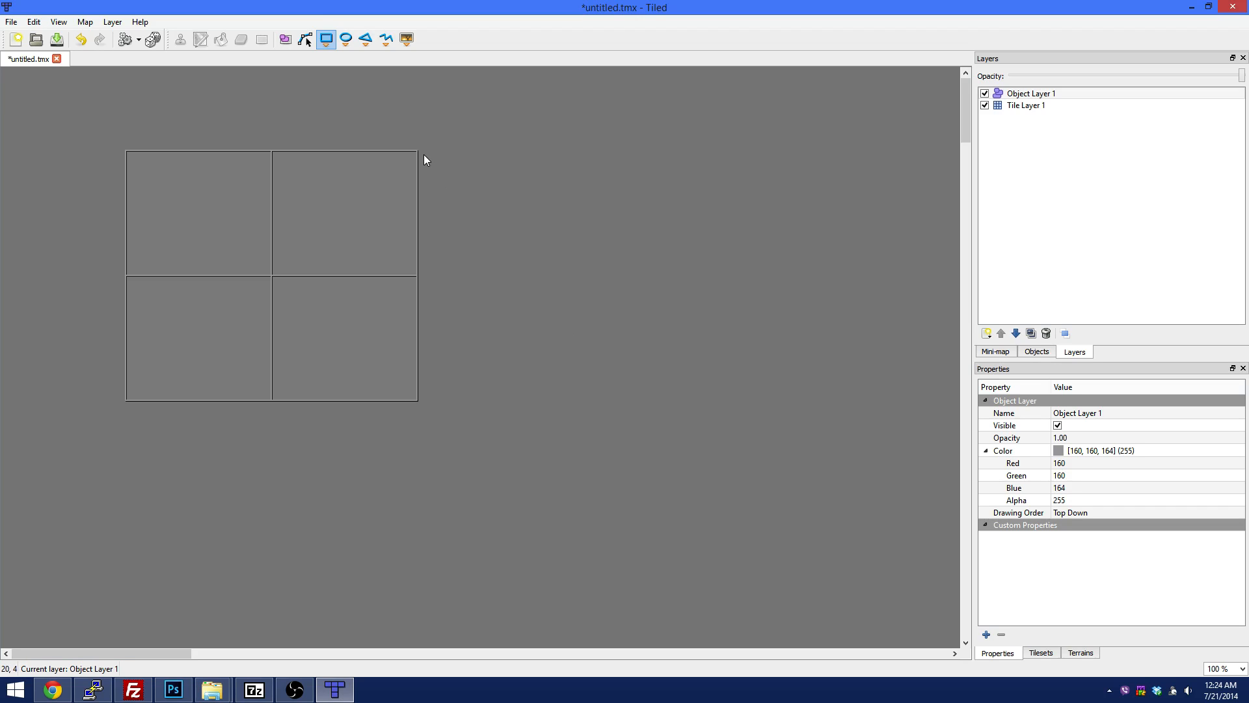
left_click_drag(424, 155, 570, 271)
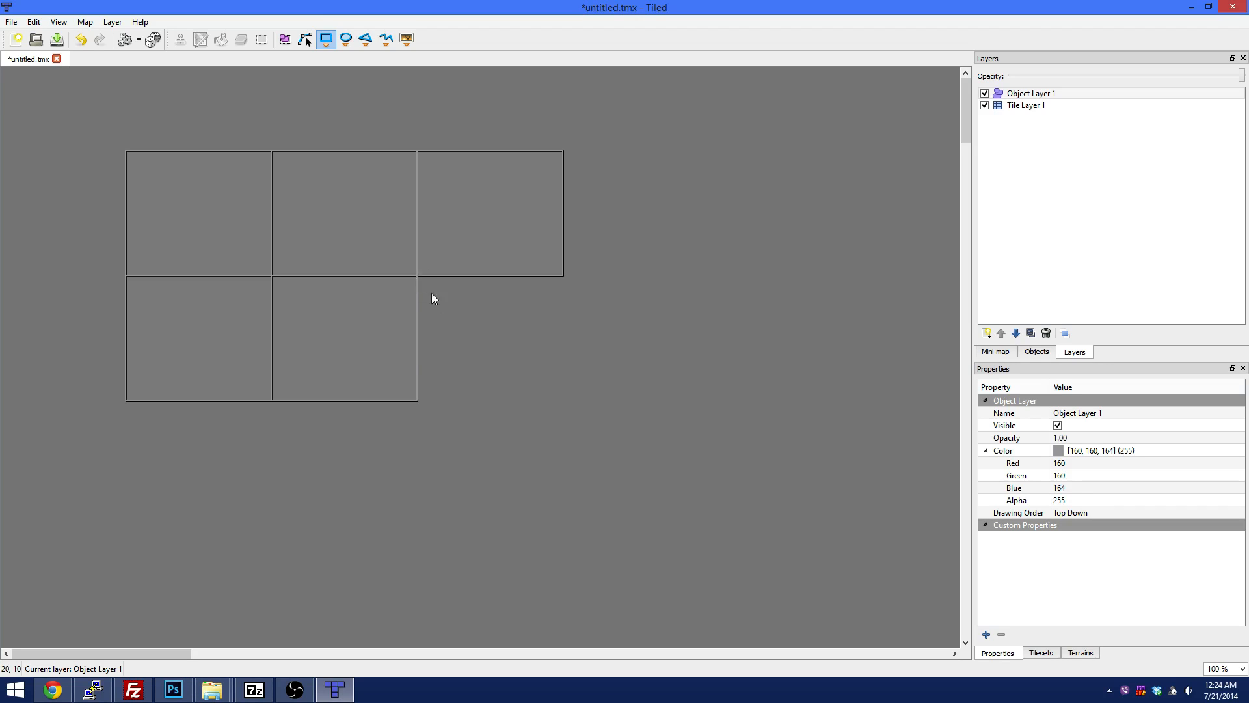
left_click_drag(432, 293, 565, 390)
left_click_drag(417, 405, 564, 519)
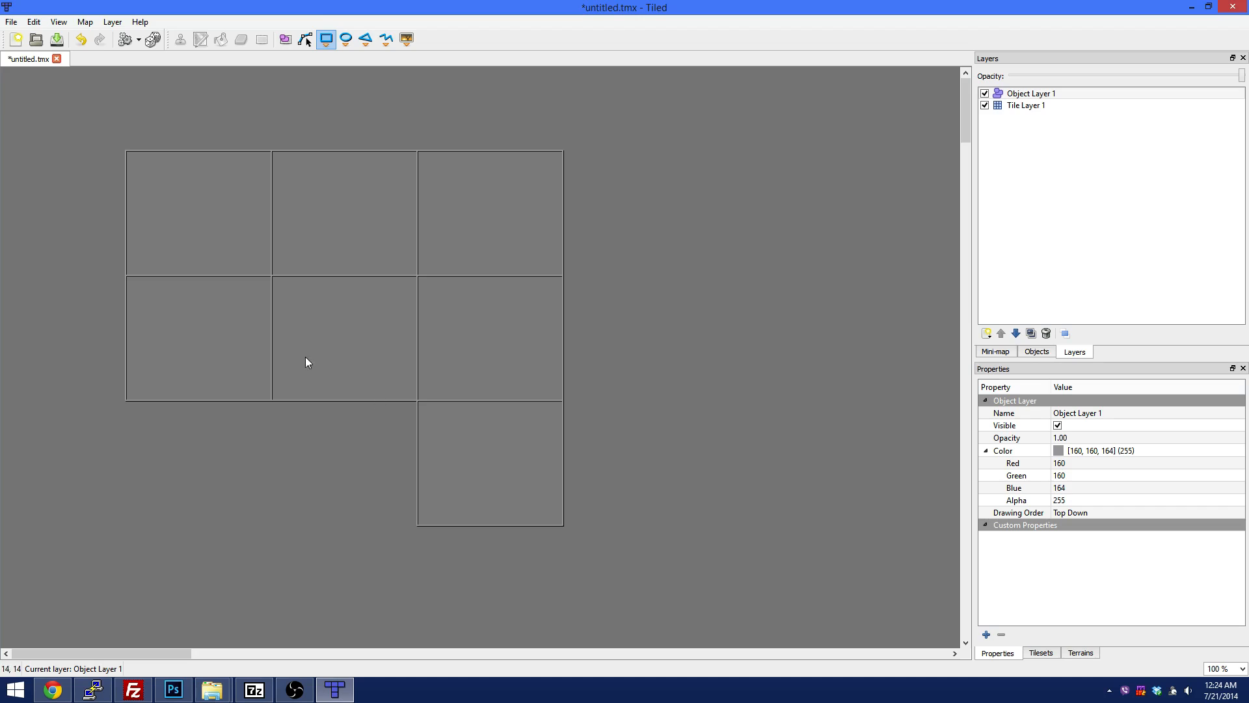
- Undo all the rectangles drawn on Object Layer 1, leaving the layer empty
key("ctrl+z")
key("ctrl+z")
key("ctrl+z")
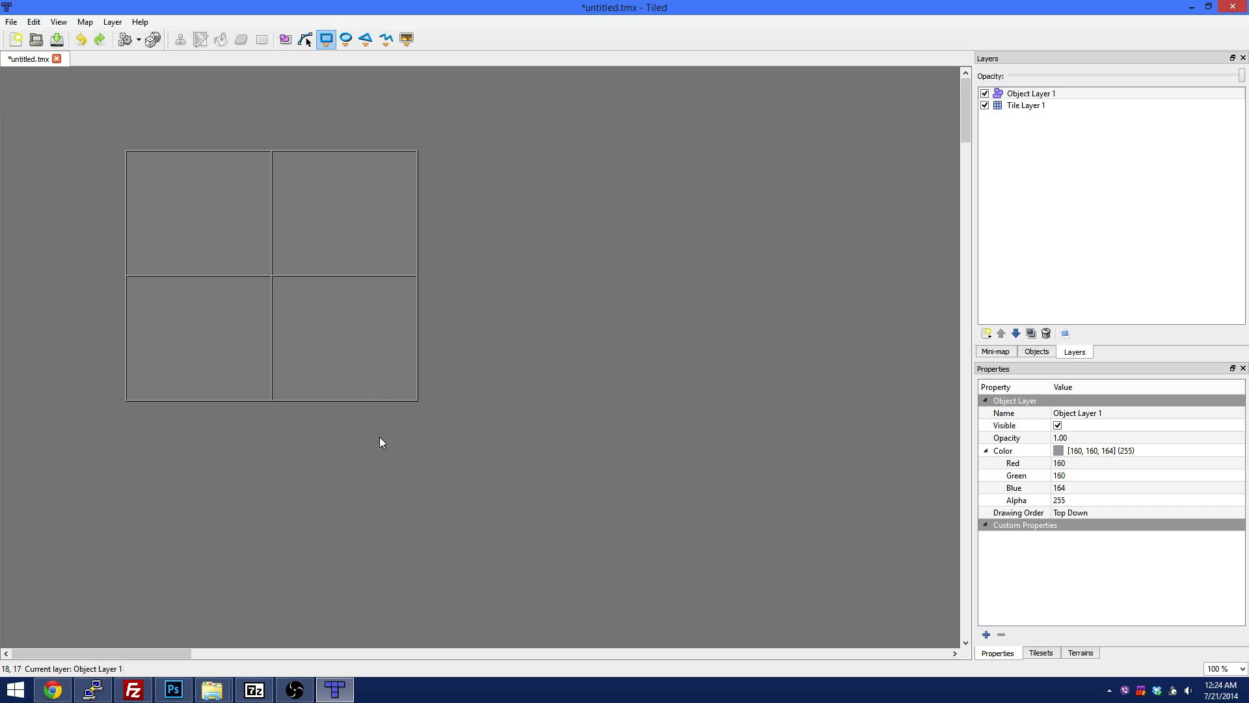
key("ctrl+z")
key("ctrl+z")
key("ctrl+z")
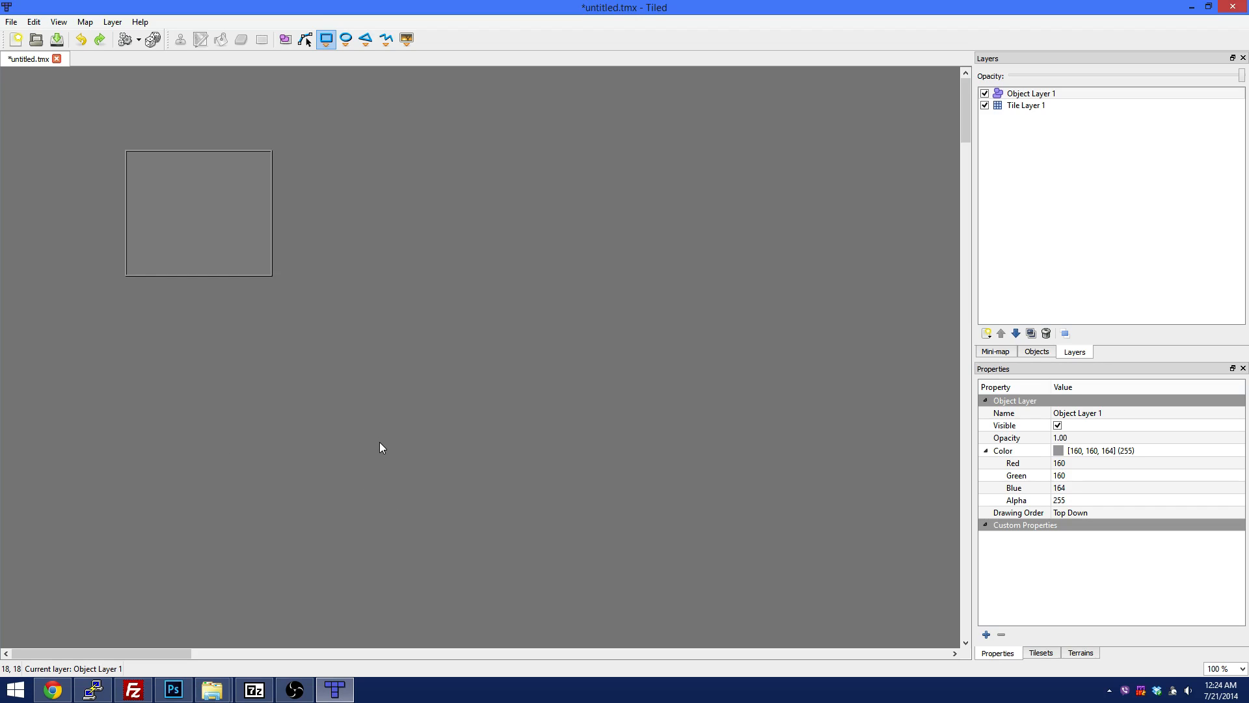
key("ctrl+z")
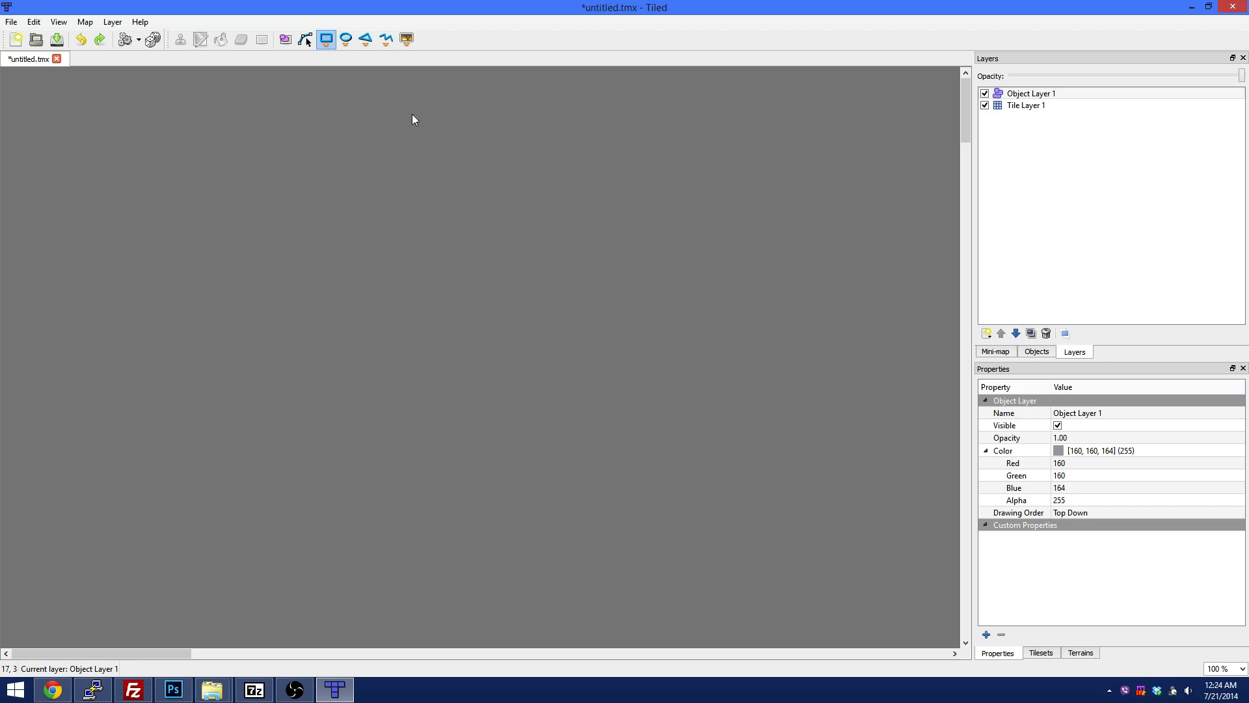
- Close the untitled map without saving it and switch to the maps folder in File Explorer
left_click(57, 59)
left_click(654, 358)
key("alt+Tab")
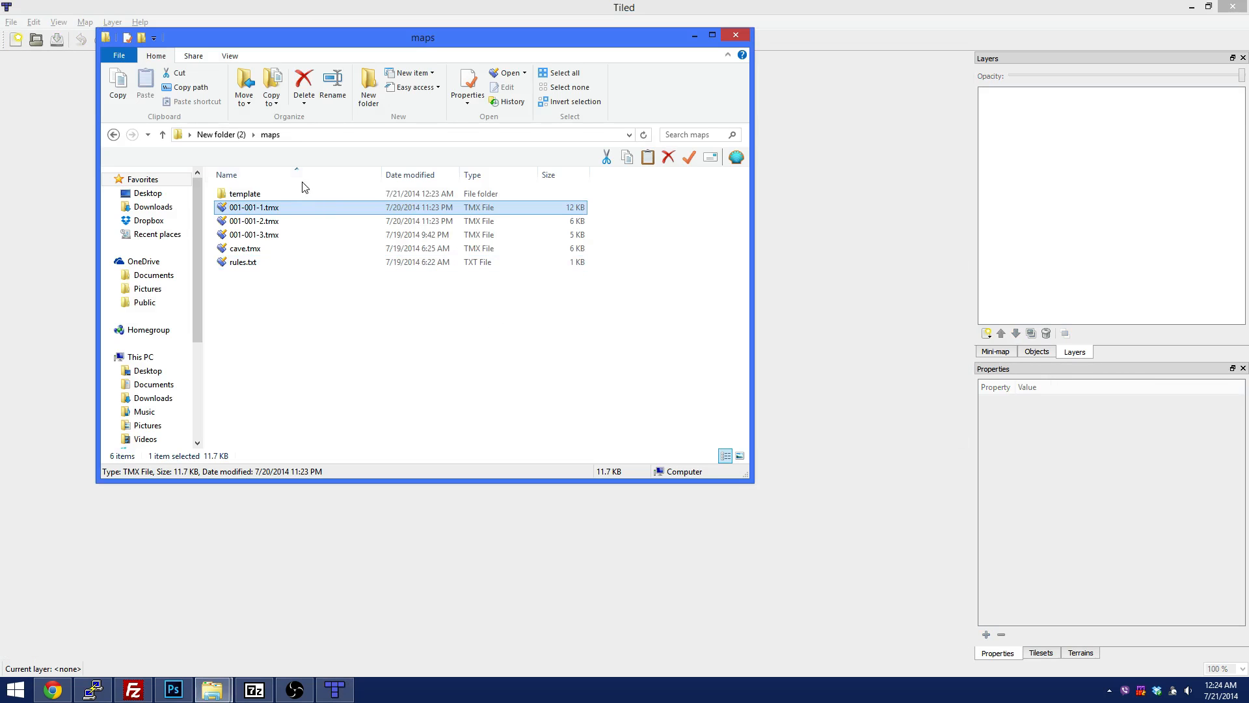
- Open 001-001-1.tmx in Tiled from the maps folder inside New folder (2)
left_click_drag(257, 214, 280, 228)
left_click(290, 132)
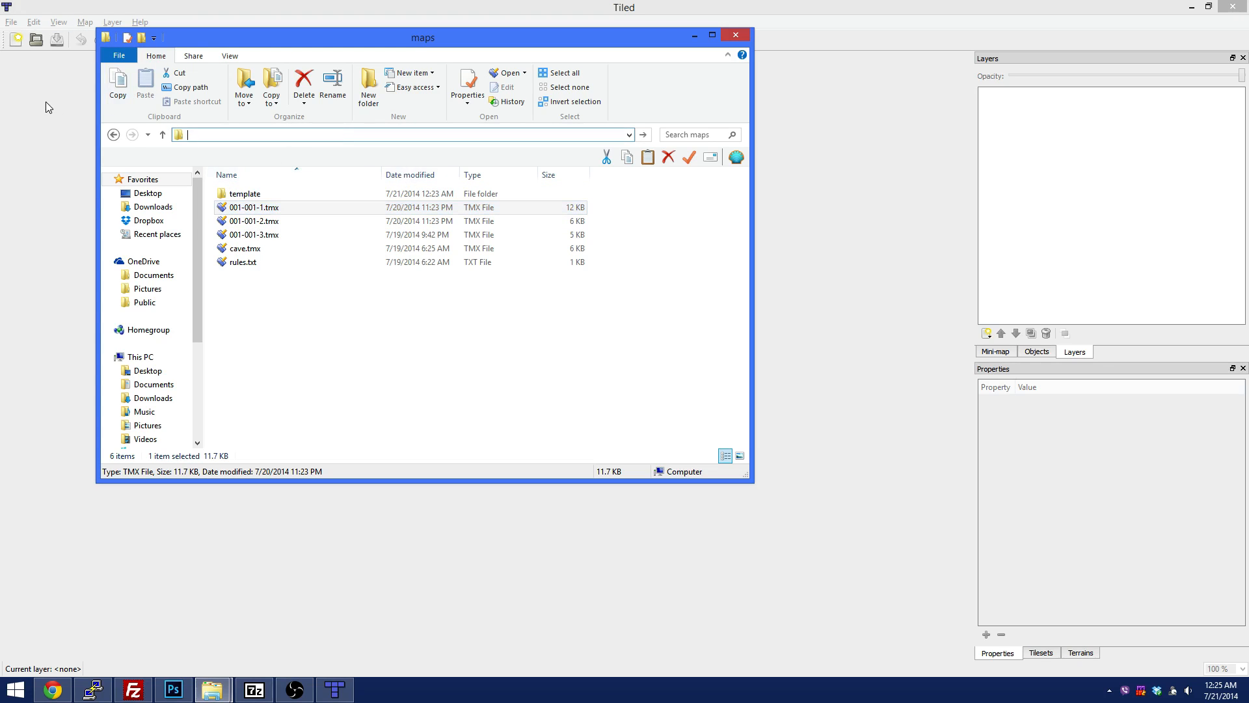
left_click(46, 101)
left_click(37, 39)
type("C:\\Users\\Kane Hart\\Desktop\\New folder (2)\\maps")
key("Return")
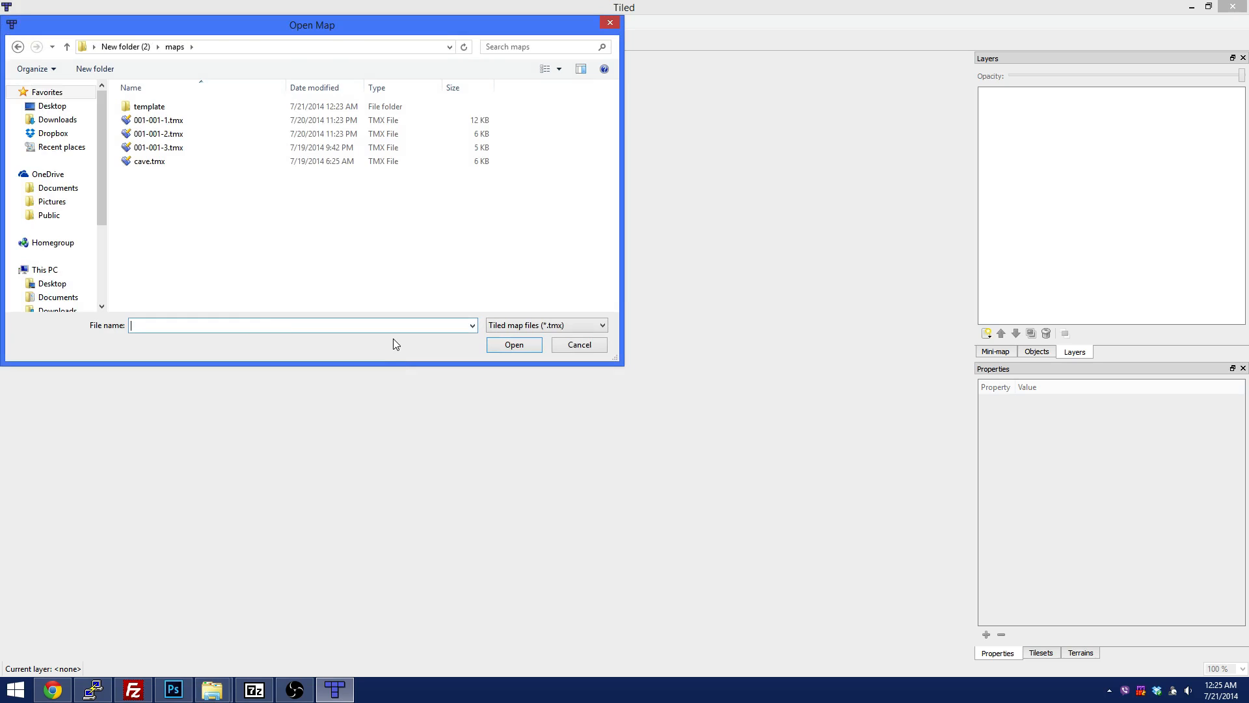
double_click(204, 124)
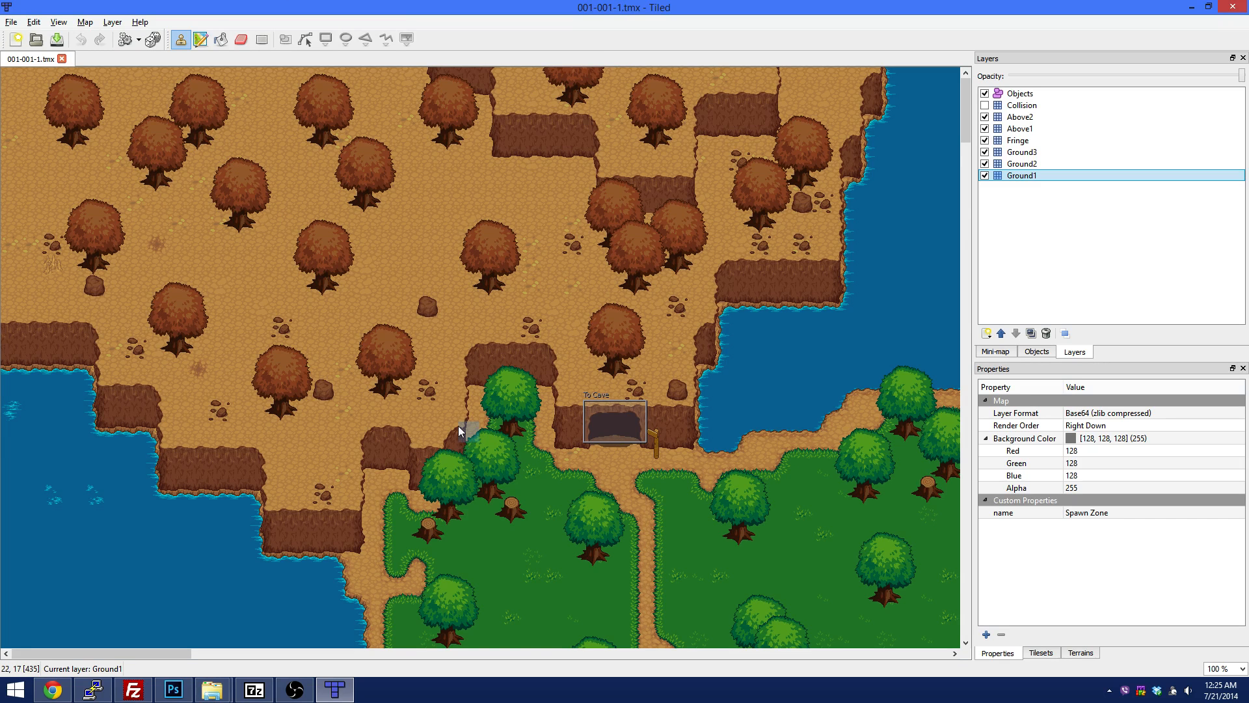
- Examine the whole Spawn Zone map, from the cave entrance down the island to the house and the surrounding water
scroll(465, 421, "down", 15)
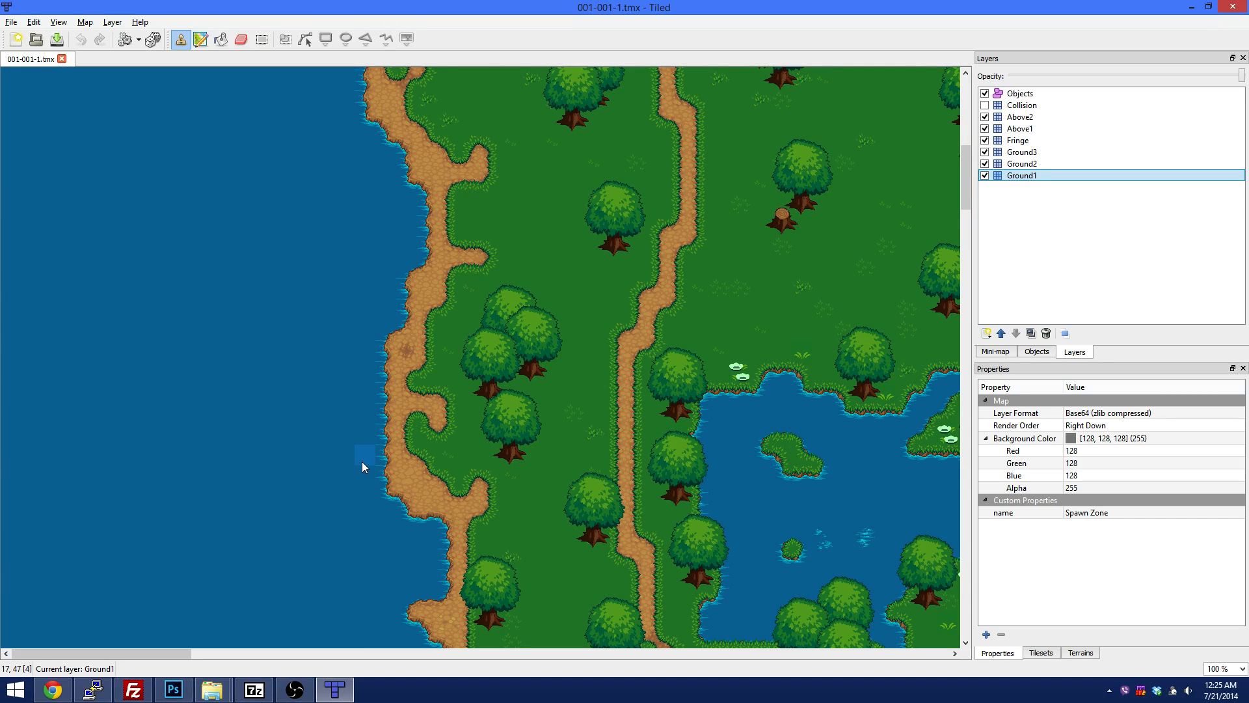
scroll(362, 462, "down", 1, "ctrl")
scroll(419, 385, "down", 3, "ctrl")
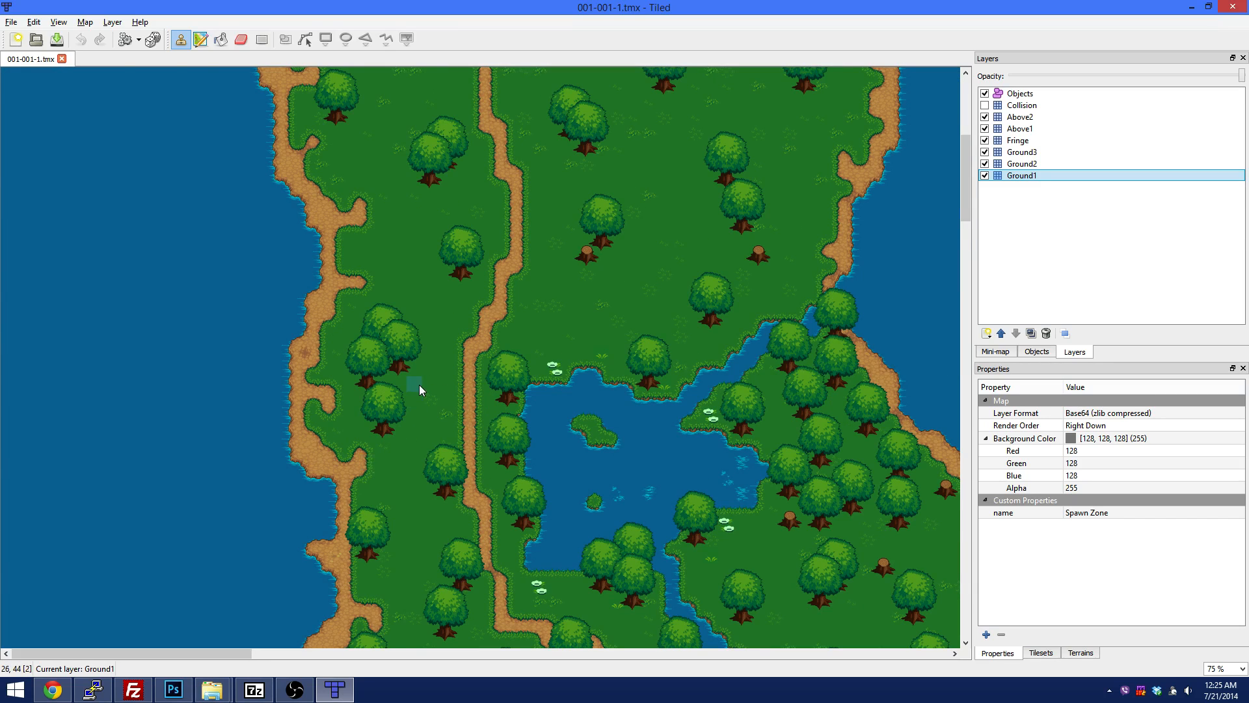
scroll(416, 389, "up", 1, "ctrl")
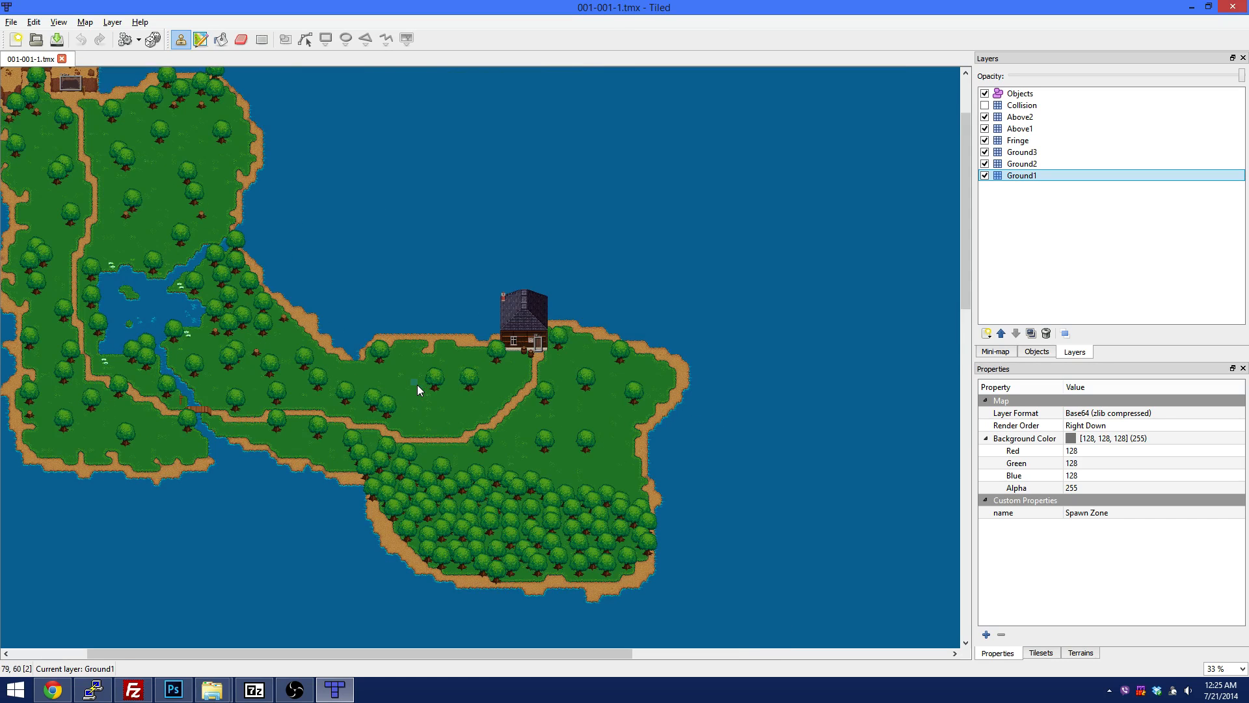
scroll(404, 388, "down", 3, "ctrl")
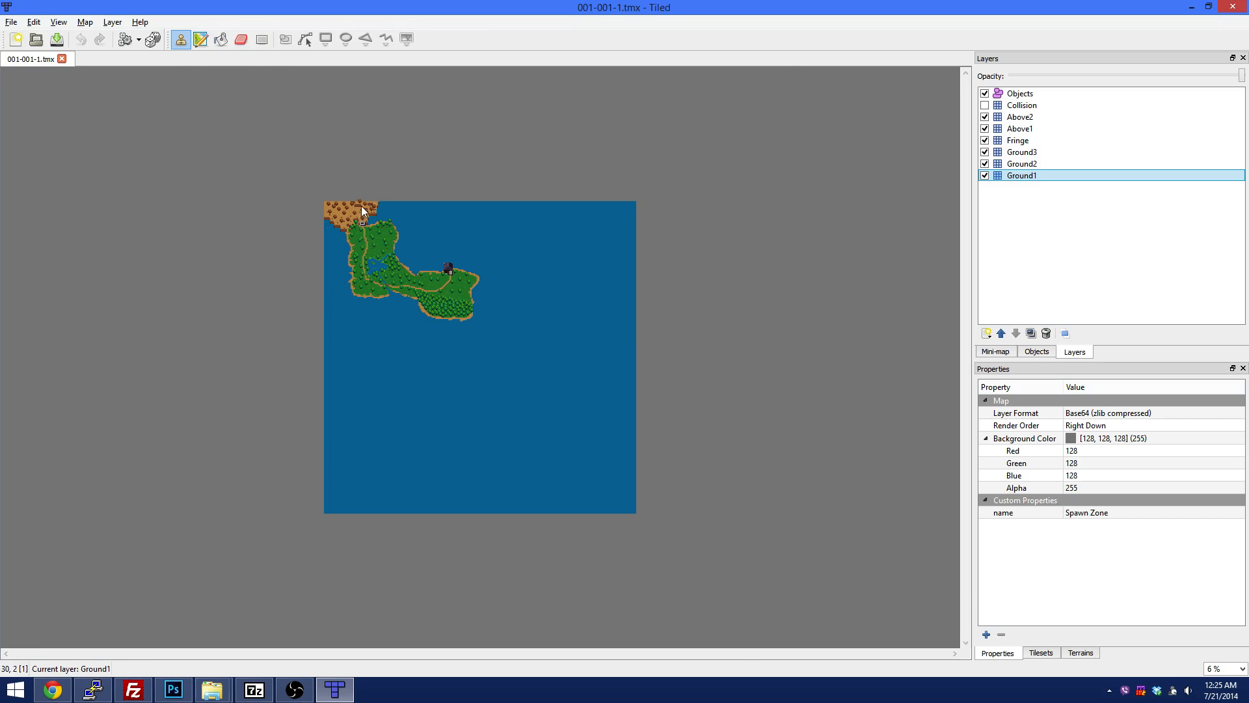
scroll(362, 205, "up", 2, "ctrl")
middle_click_drag(370, 198, 396, 311)
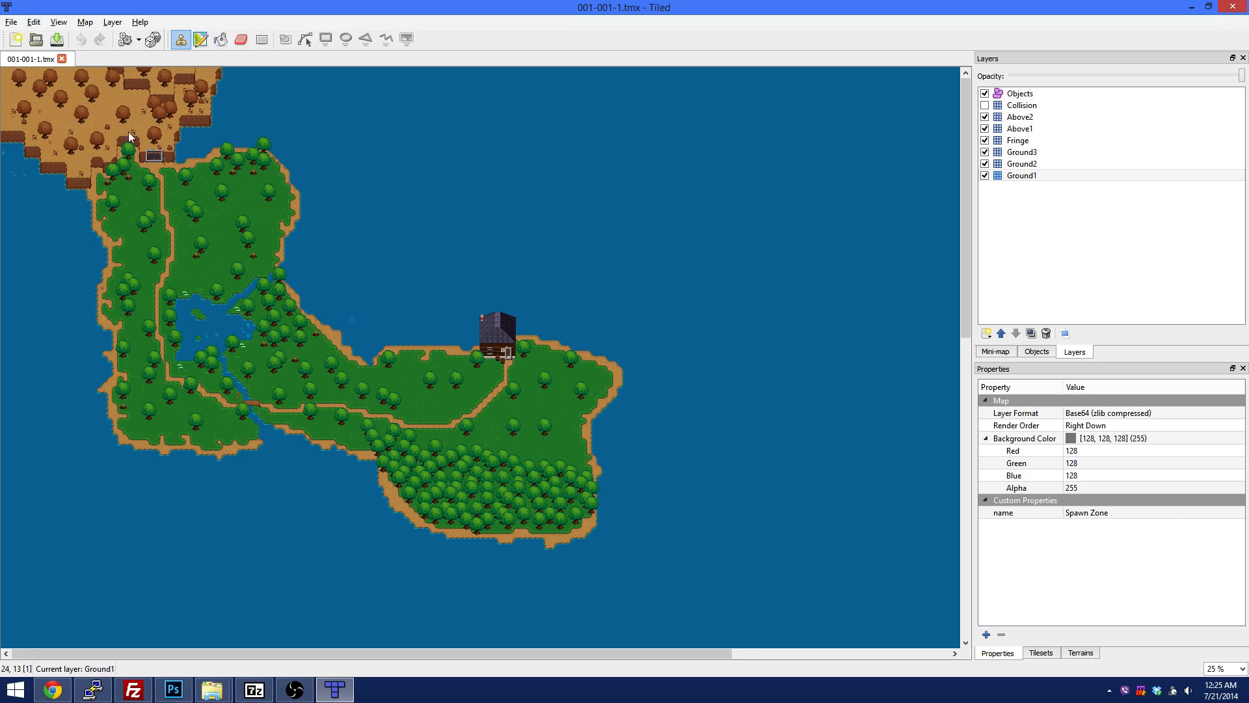
scroll(137, 143, "up", 1, "ctrl")
middle_click_drag(251, 221, 299, 242)
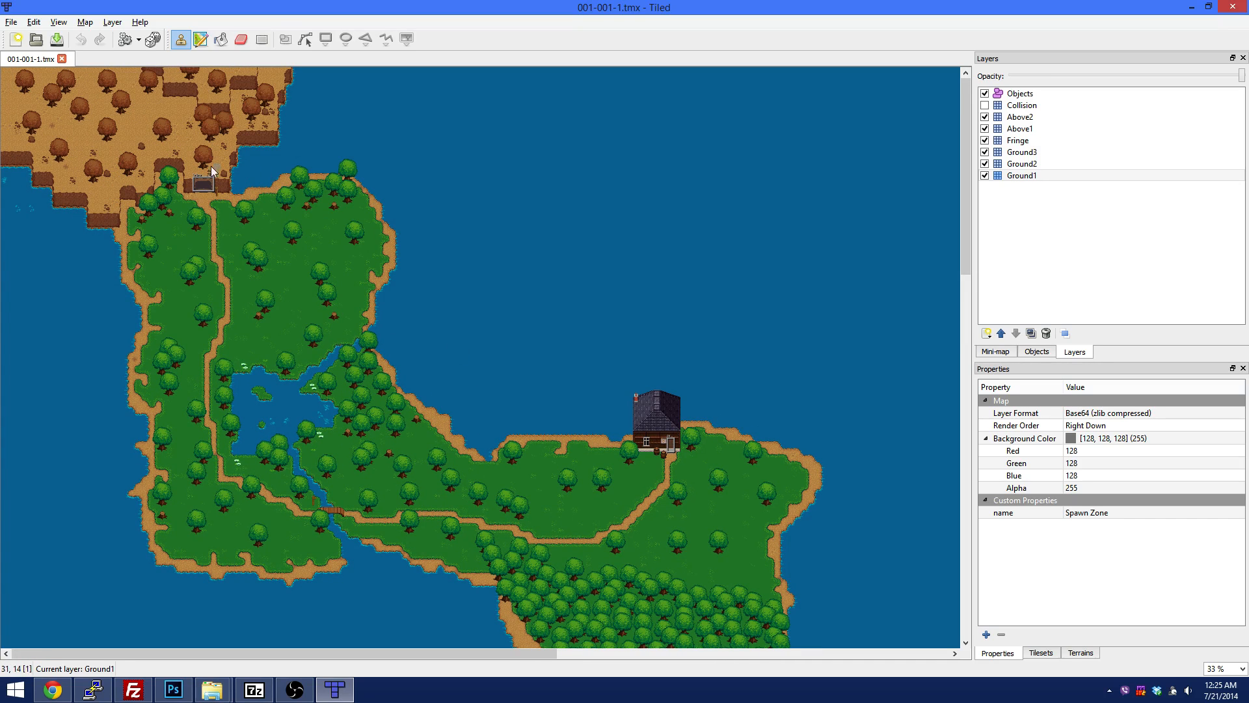
- Select a rectangular area of water east of the brown forest with the Rectangular Select tool, and undo the selection
left_click(261, 41)
left_click_drag(256, 69, 570, 176)
key("ctrl+z")
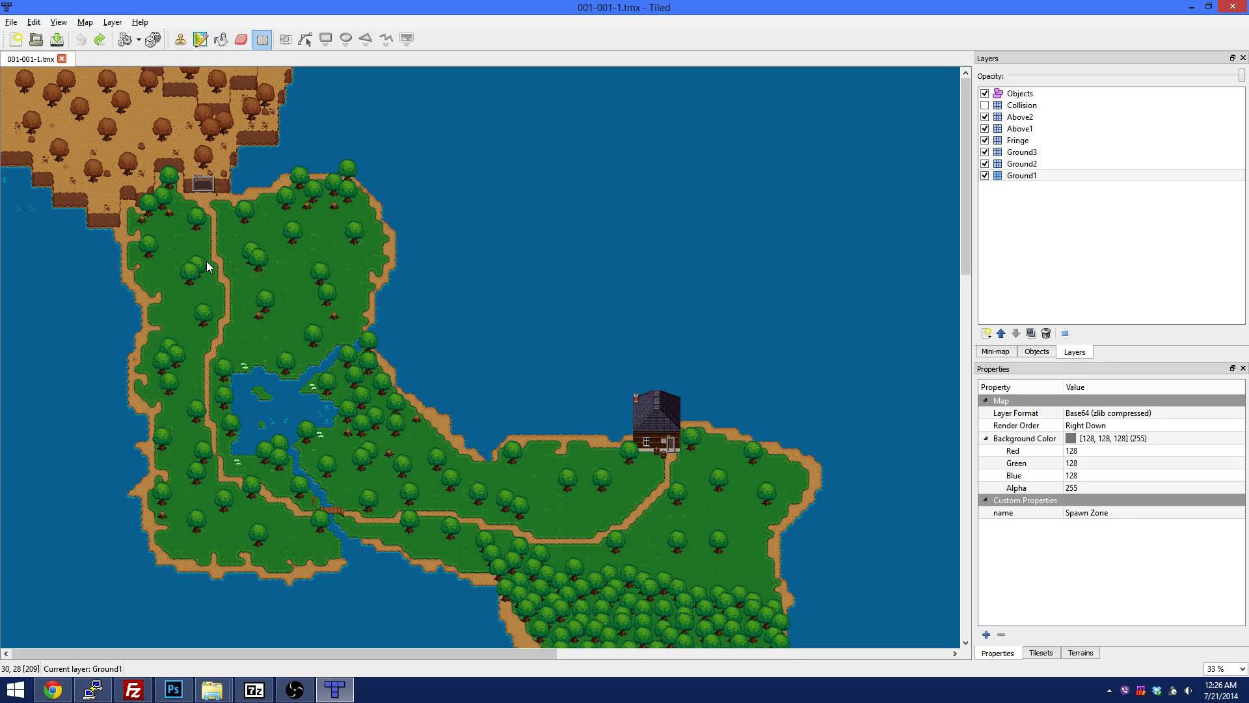
- Review the island's southern forest, house and cave entrance as places that lead to other maps
scroll(602, 417, "down", 5)
scroll(585, 462, "up", 4)
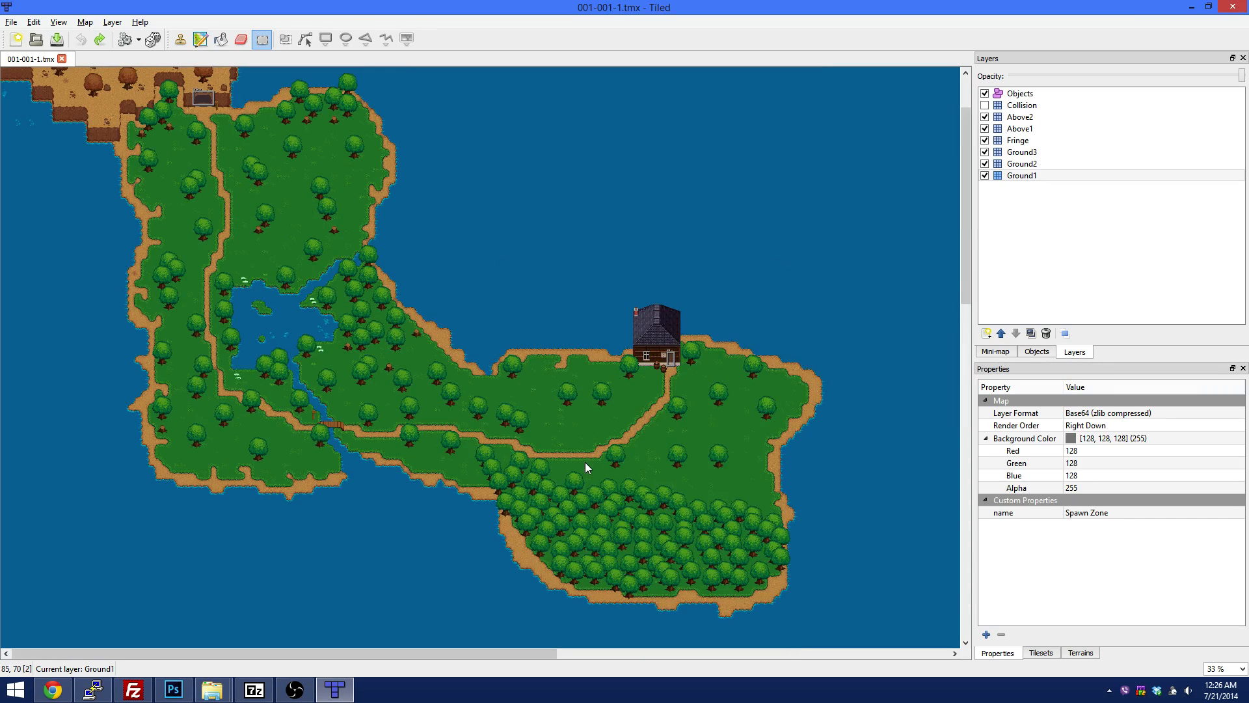
scroll(585, 462, "up", 1)
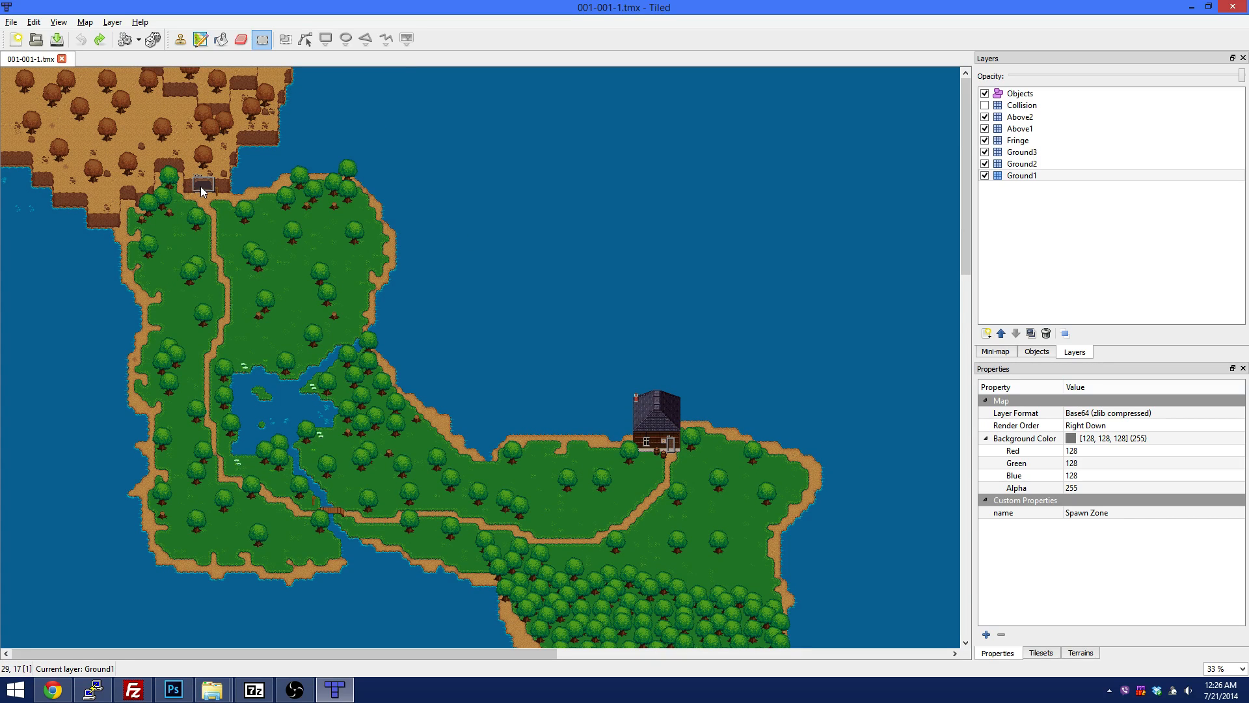
mouse_move(200, 186)
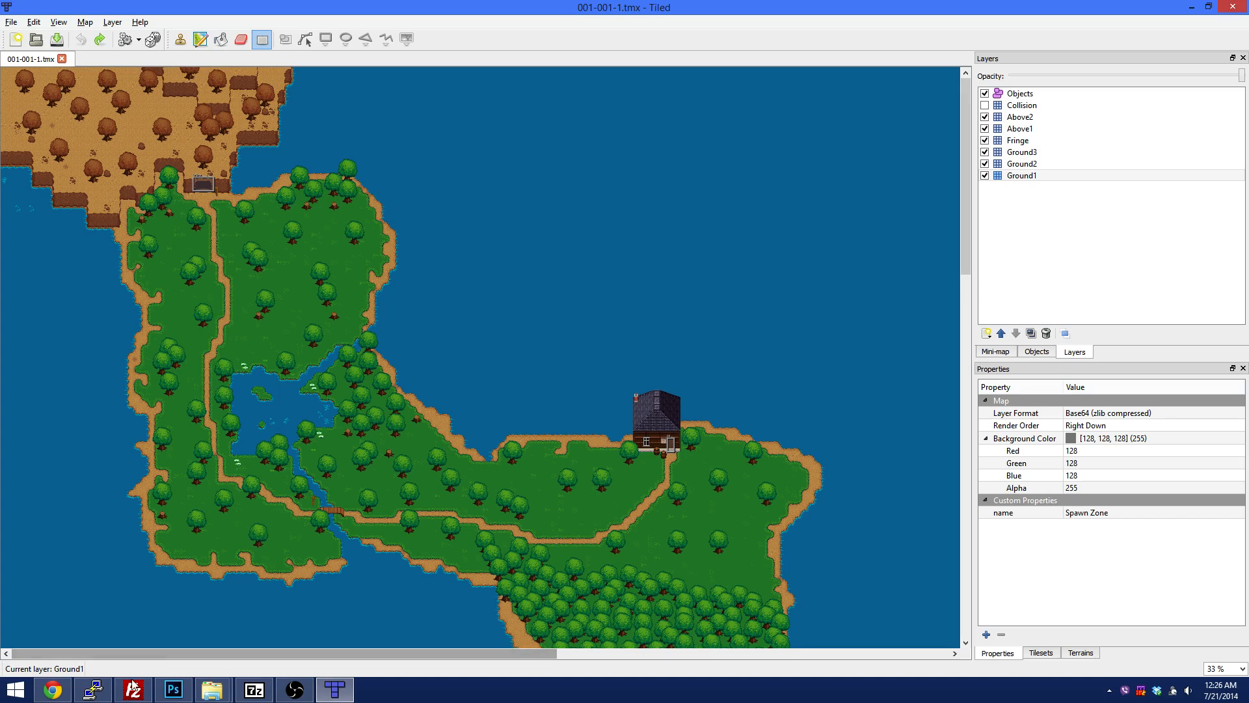
left_click(212, 690)
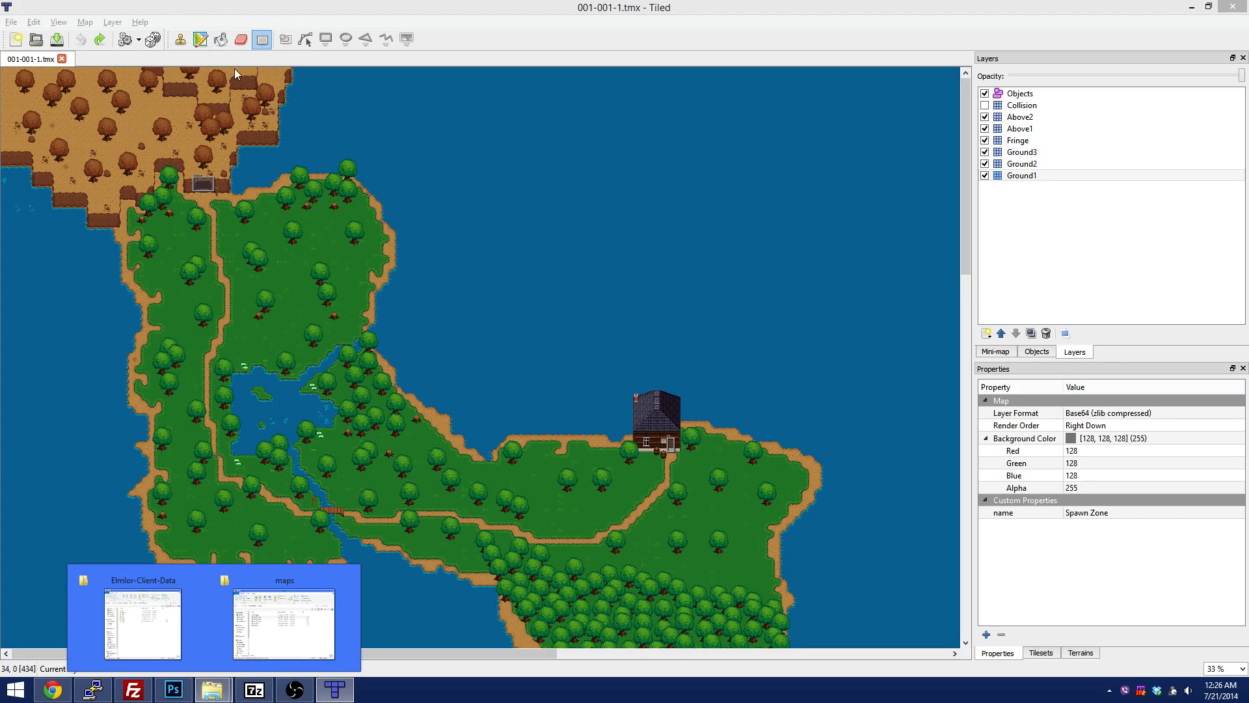
left_click(229, 6)
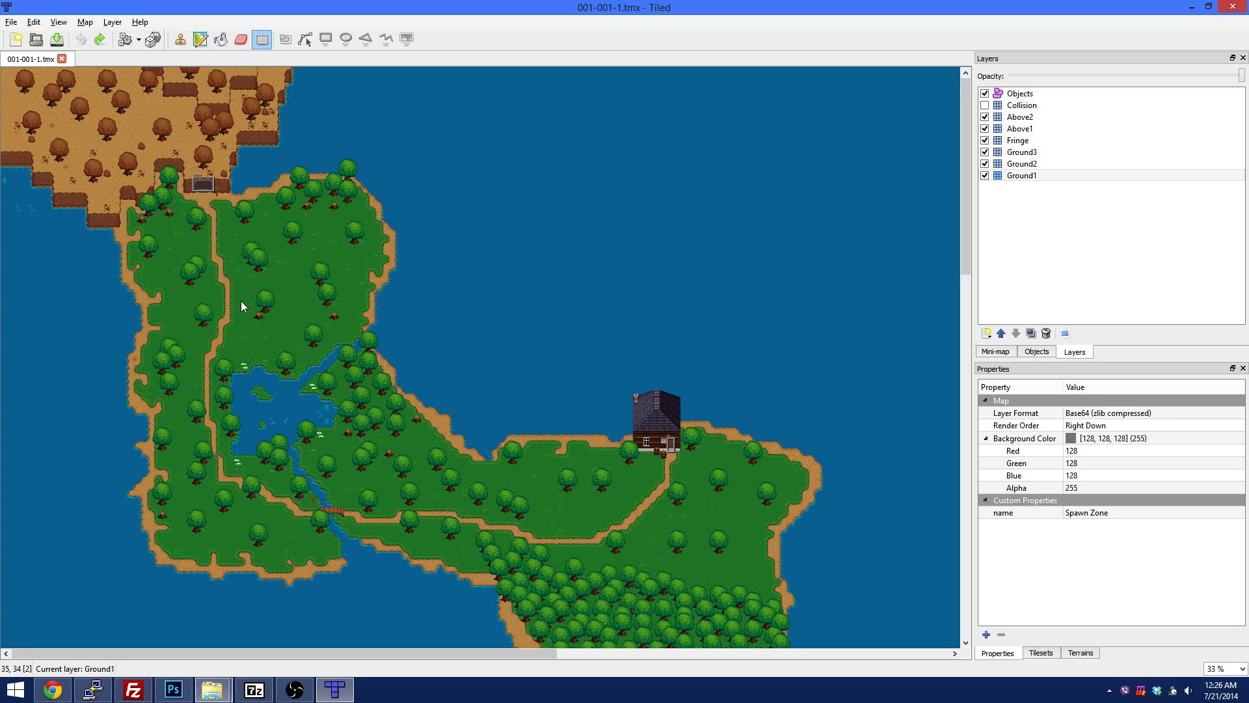
- Check the file names in the maps folder and open 001-001-2.tmx in Tiled alongside the first map
mouse_move(212, 688)
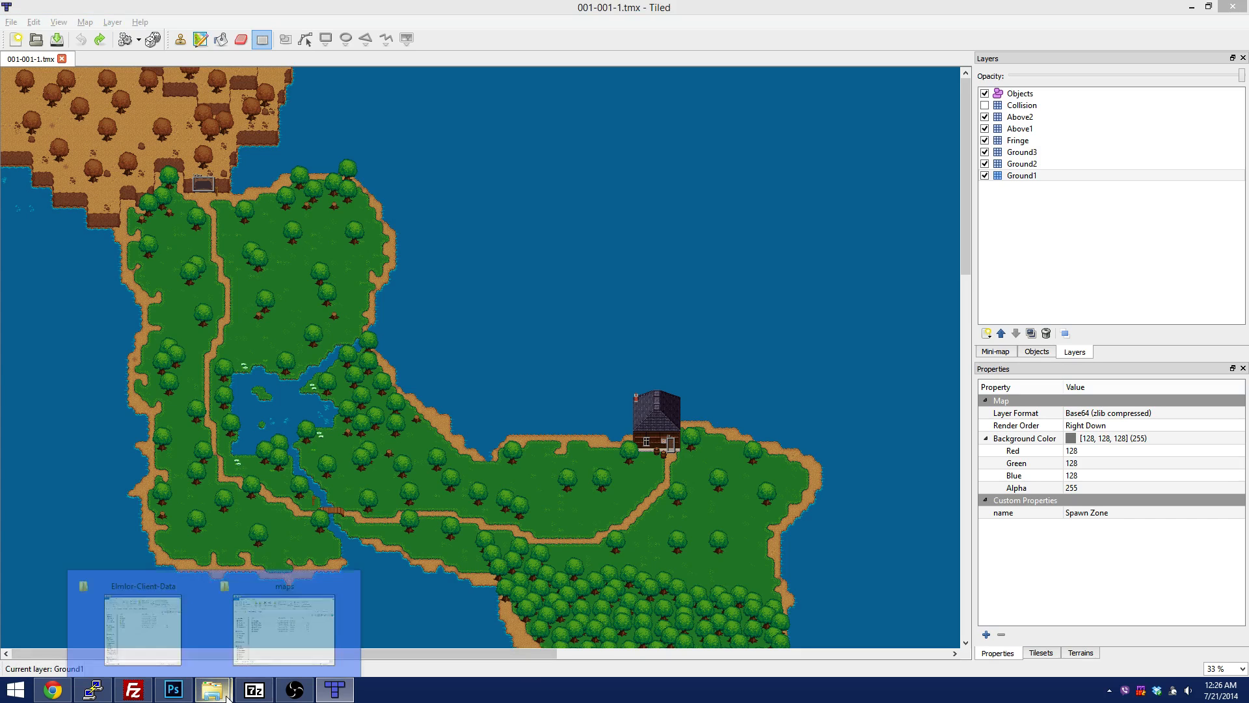
left_click(287, 628)
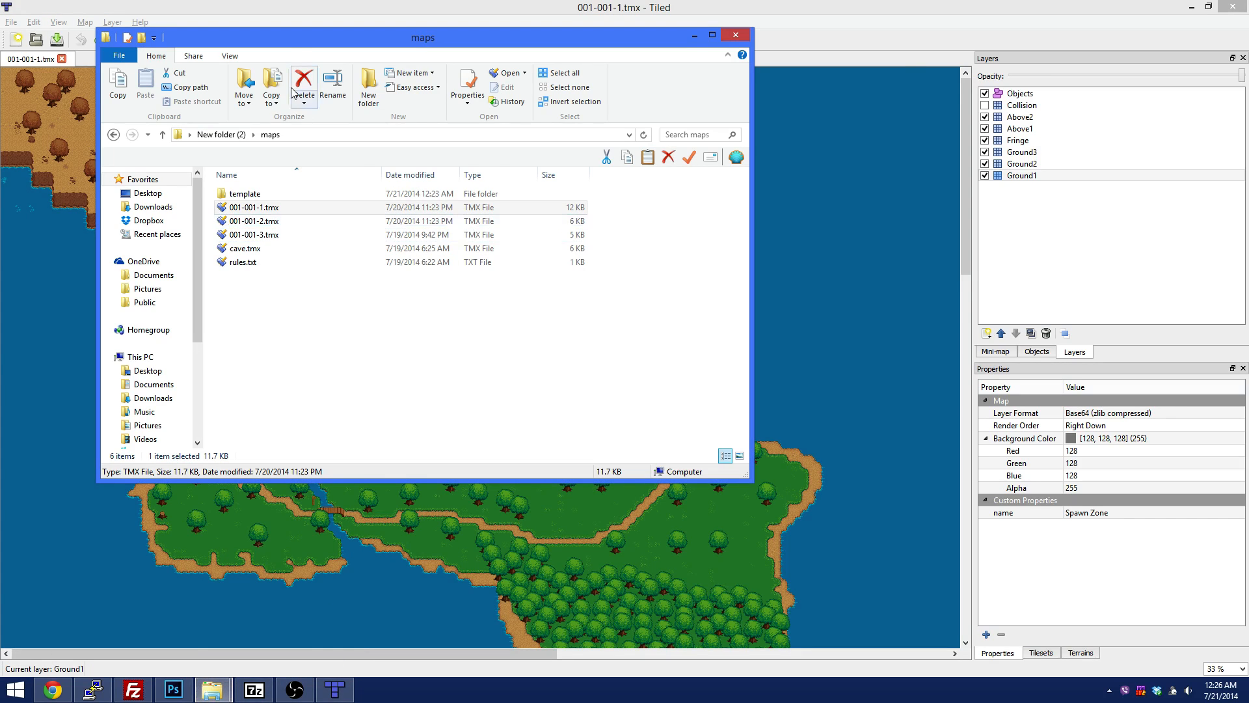
left_click_drag(285, 38, 709, 60)
left_click_drag(679, 243, 104, 57)
left_click(36, 39)
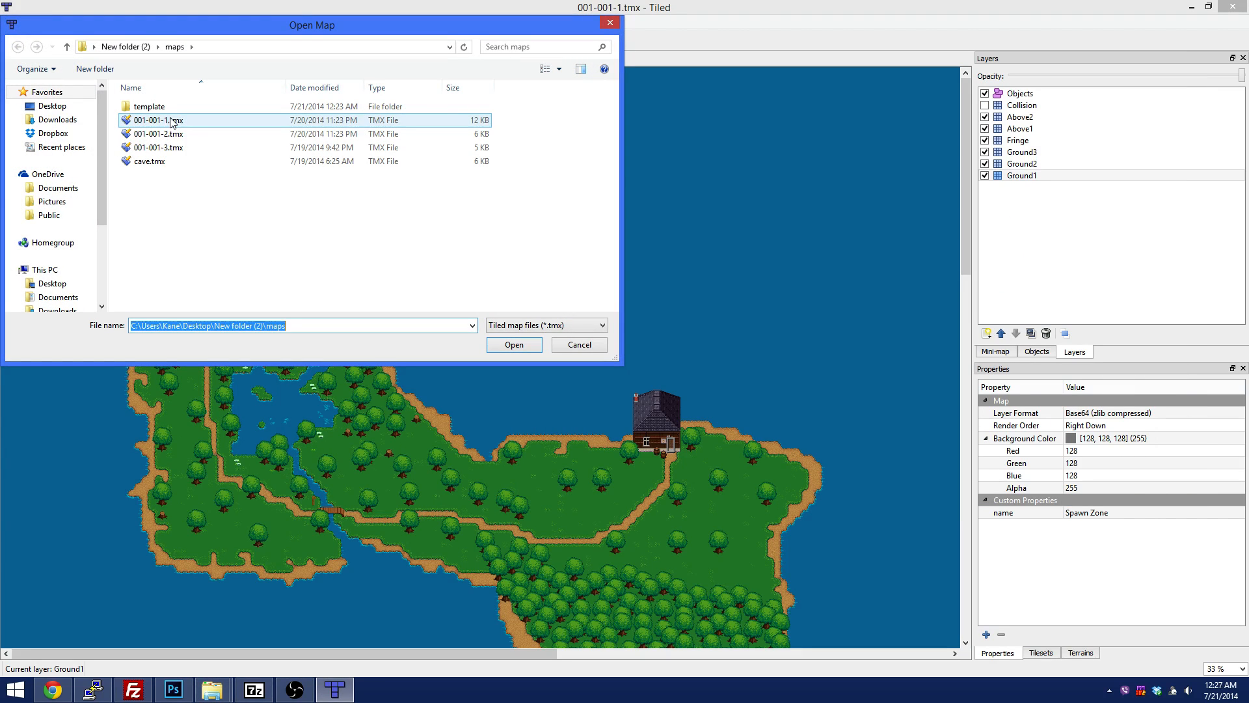
left_click(173, 133)
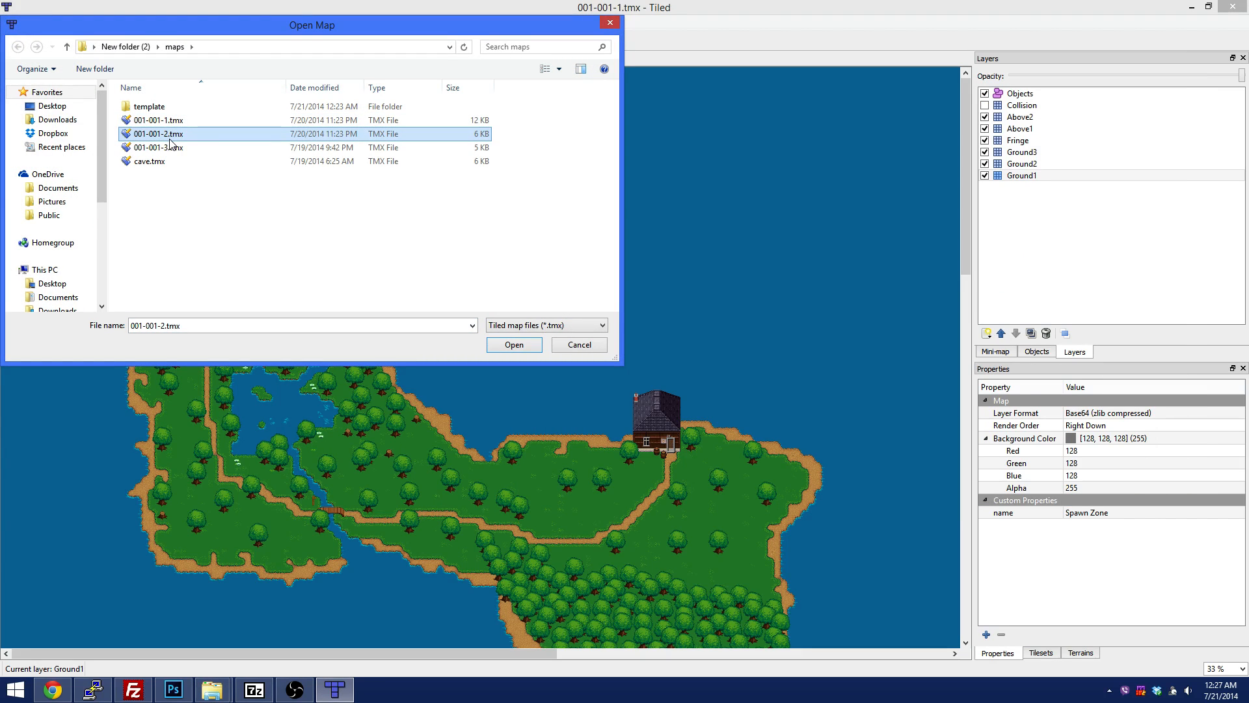
double_click(164, 138)
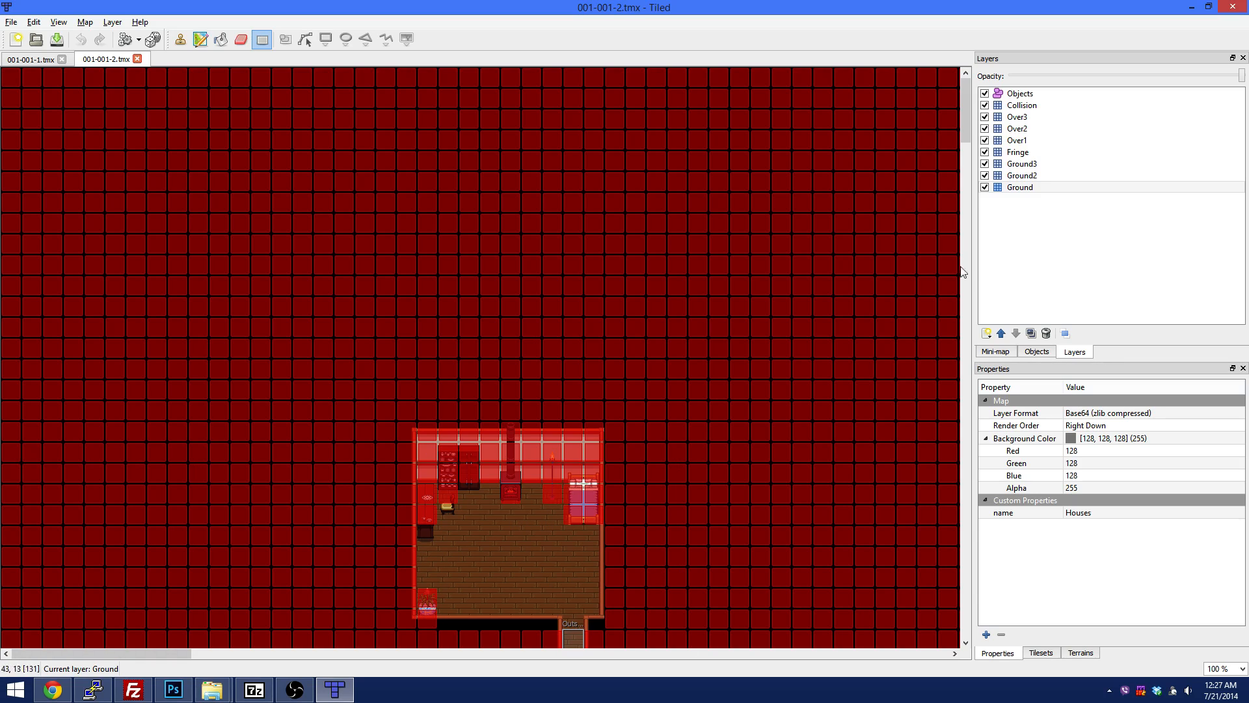
- Toggle the Collision layer's visibility off and on in 001-001-2.tmx, and examine the house interior's position within the full map
left_click(985, 105)
left_click(984, 106)
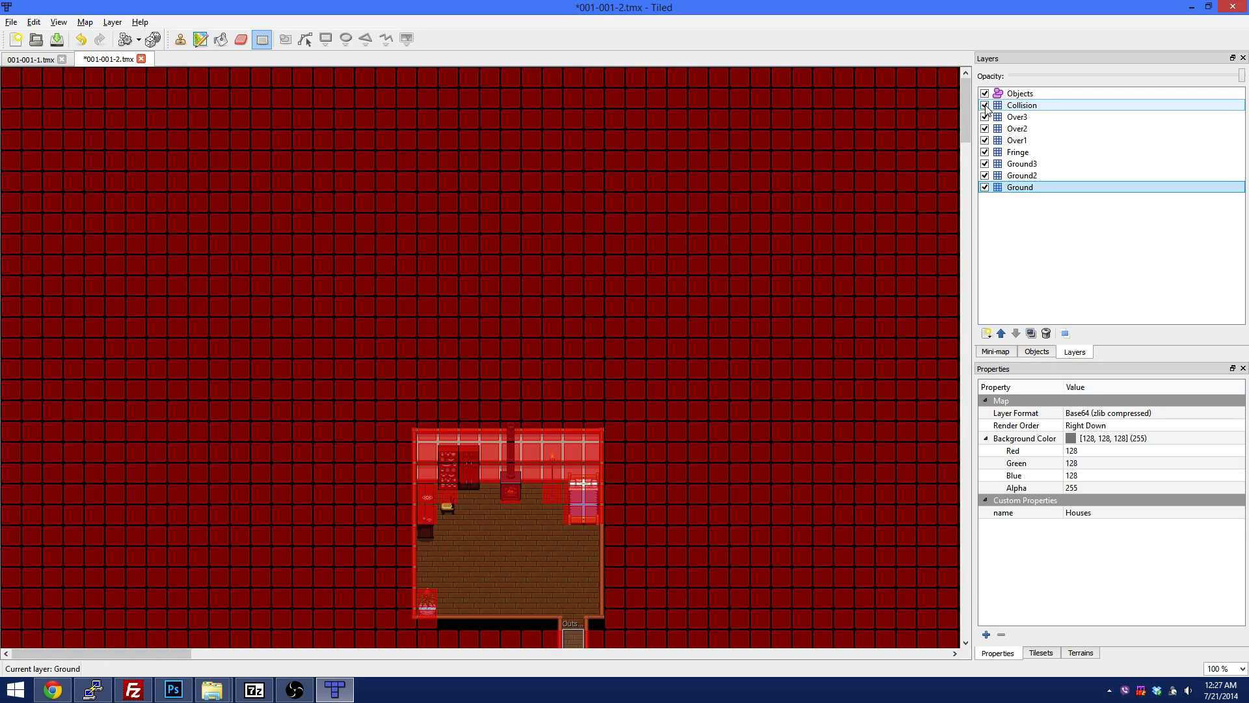
scroll(652, 363, "down", 2, "ctrl")
scroll(627, 350, "down", 4, "ctrl")
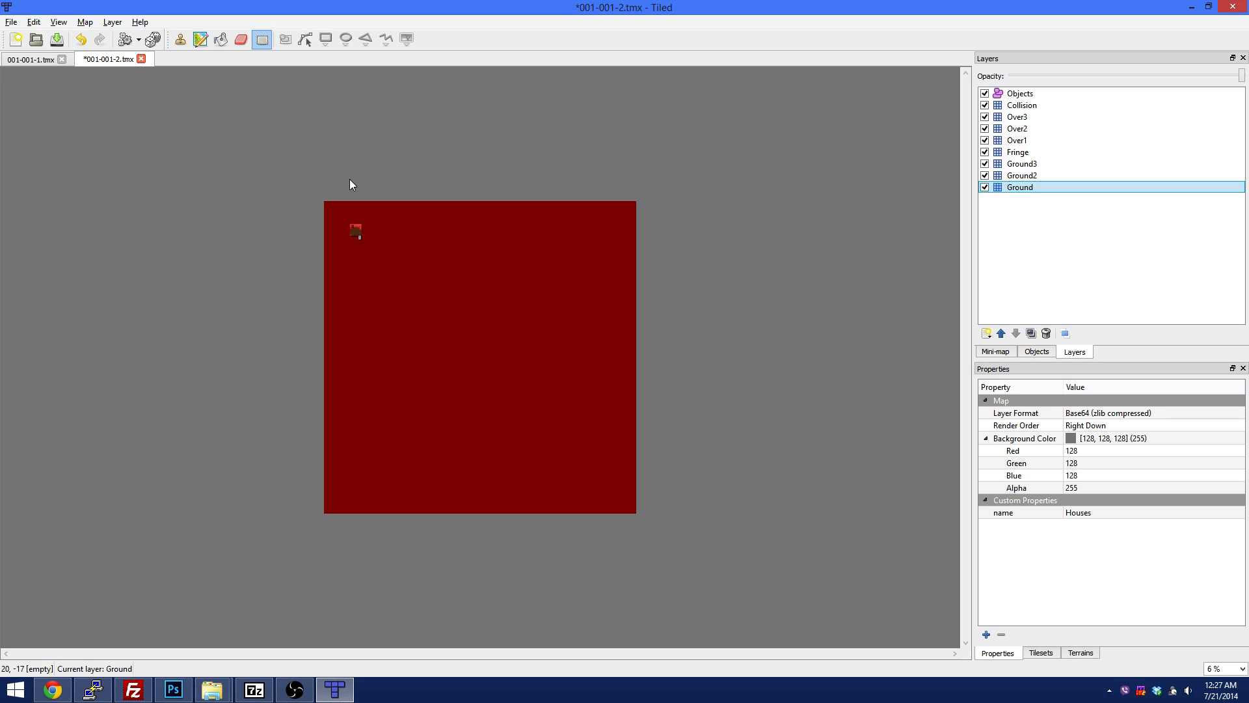
scroll(354, 240, "up", 4, "ctrl")
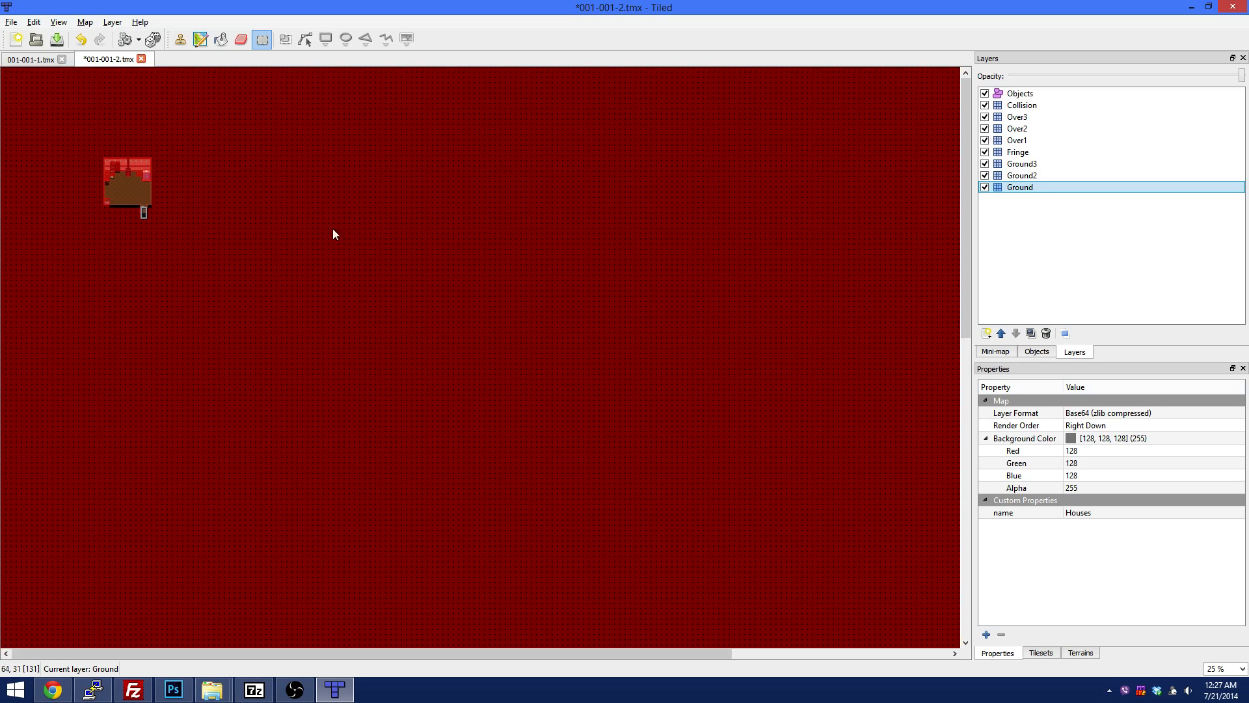
scroll(88, 187, "up", 2, "ctrl")
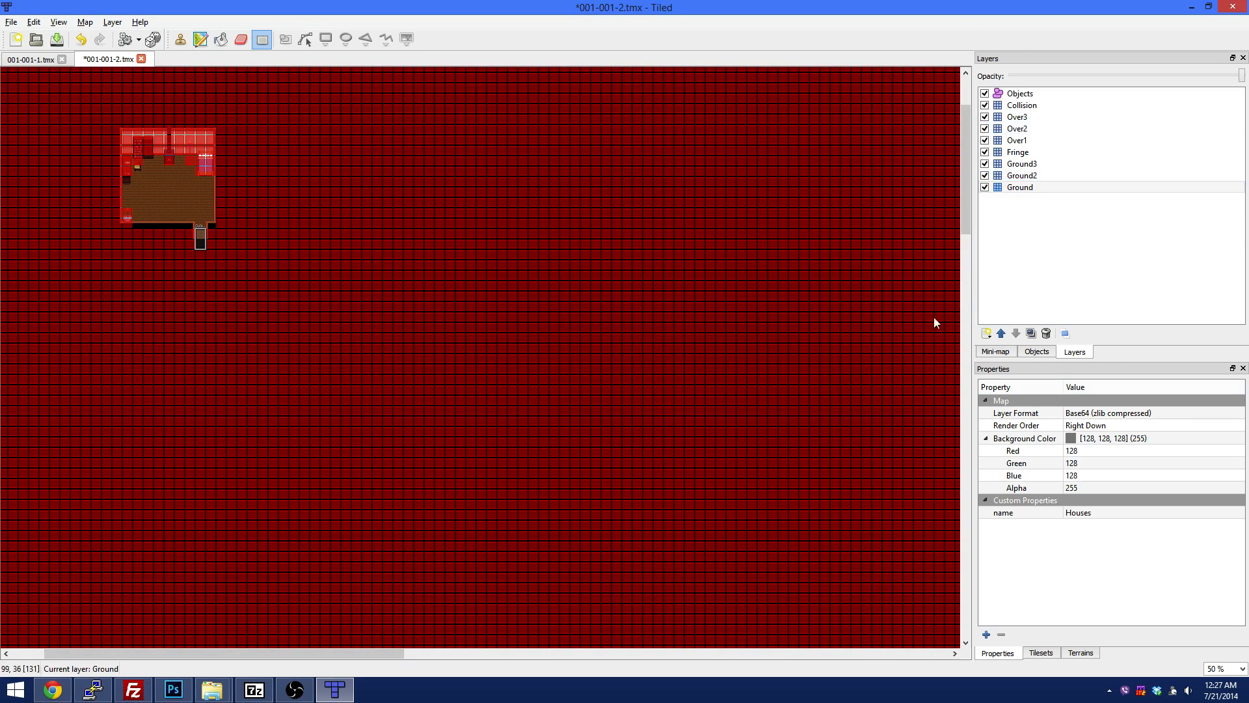
scroll(338, 208, "down", 4, "ctrl")
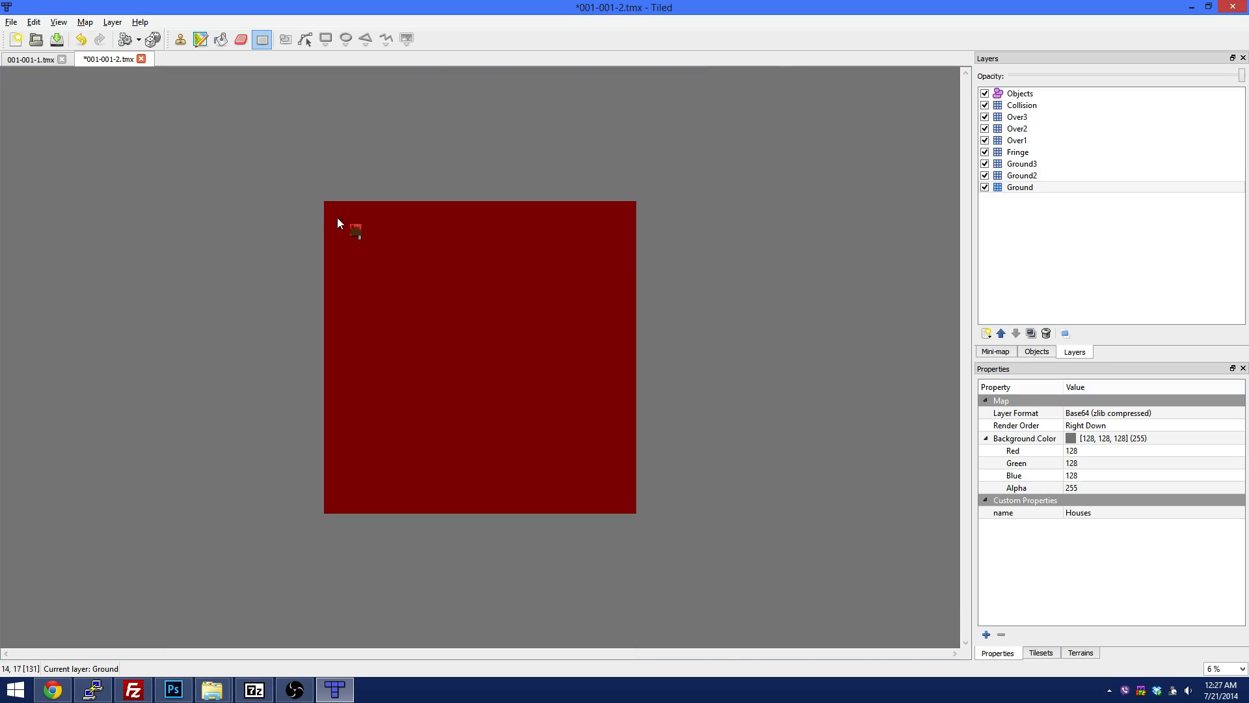
- Examine the furnished house room and its exit area up close in 001-001-2.tmx
scroll(337, 221, "up", 3, "ctrl")
scroll(88, 181, "up", 2, "ctrl")
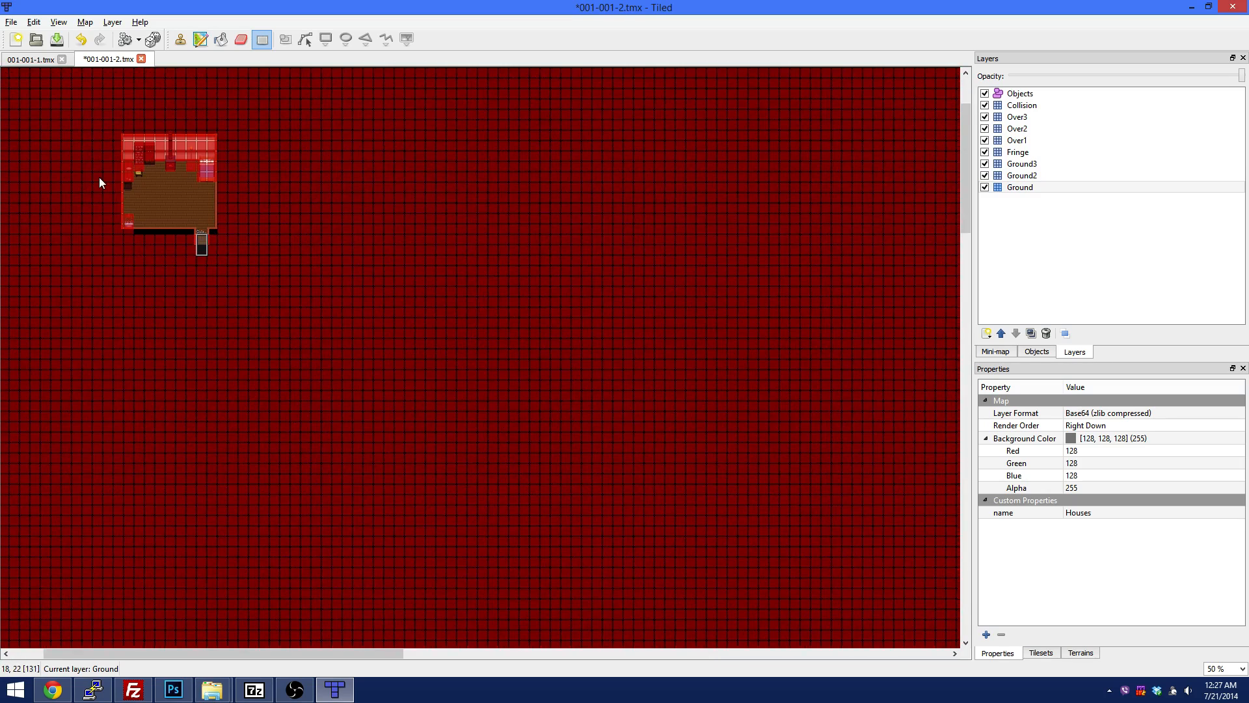
scroll(99, 177, "up", 3, "ctrl")
scroll(165, 236, "up", 3)
scroll(186, 254, "down", 2)
scroll(186, 254, "down", 1, "ctrl")
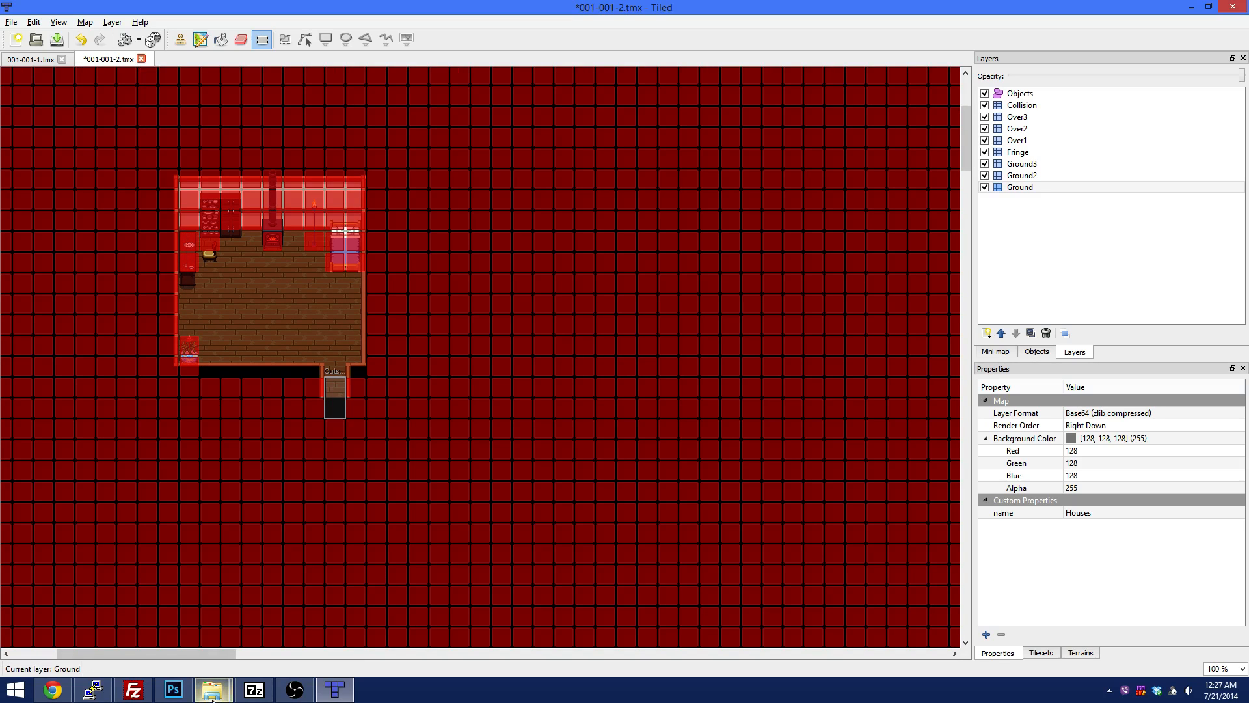
- Check the map files in the maps folder and open 001-001-3.tmx in Tiled
mouse_move(231, 680)
left_click(275, 615)
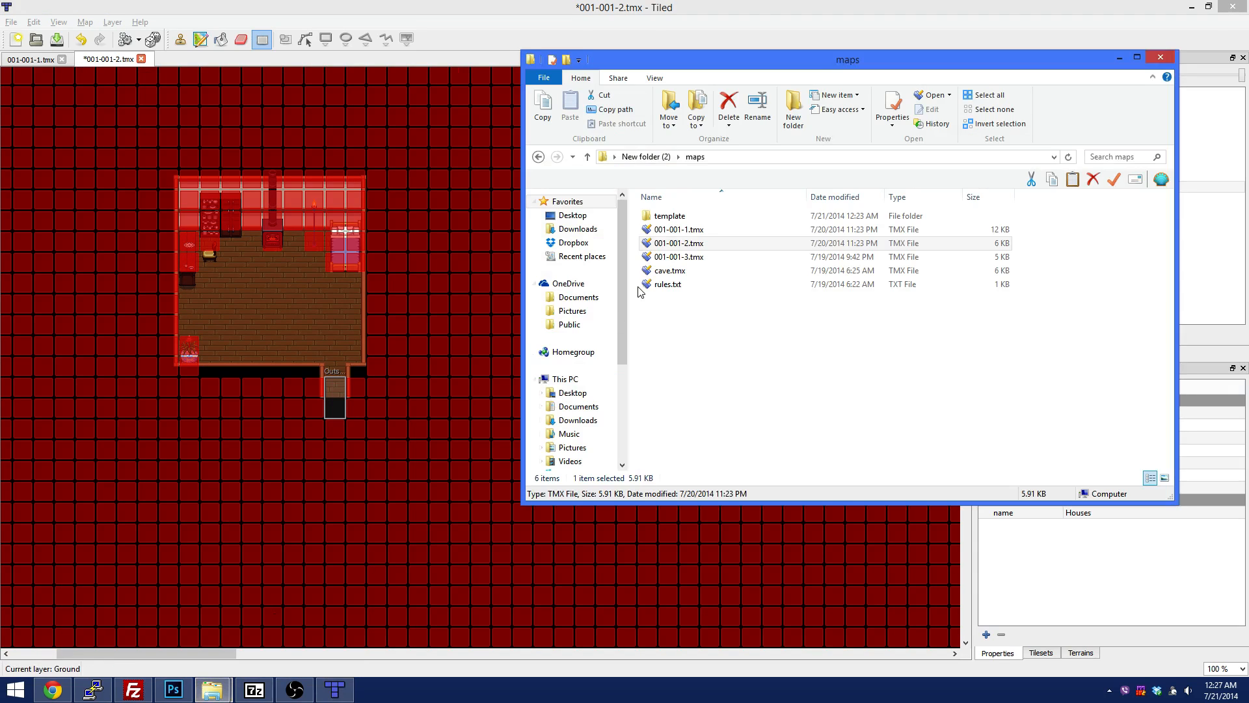
left_click_drag(665, 259, 363, 178)
left_click(36, 39)
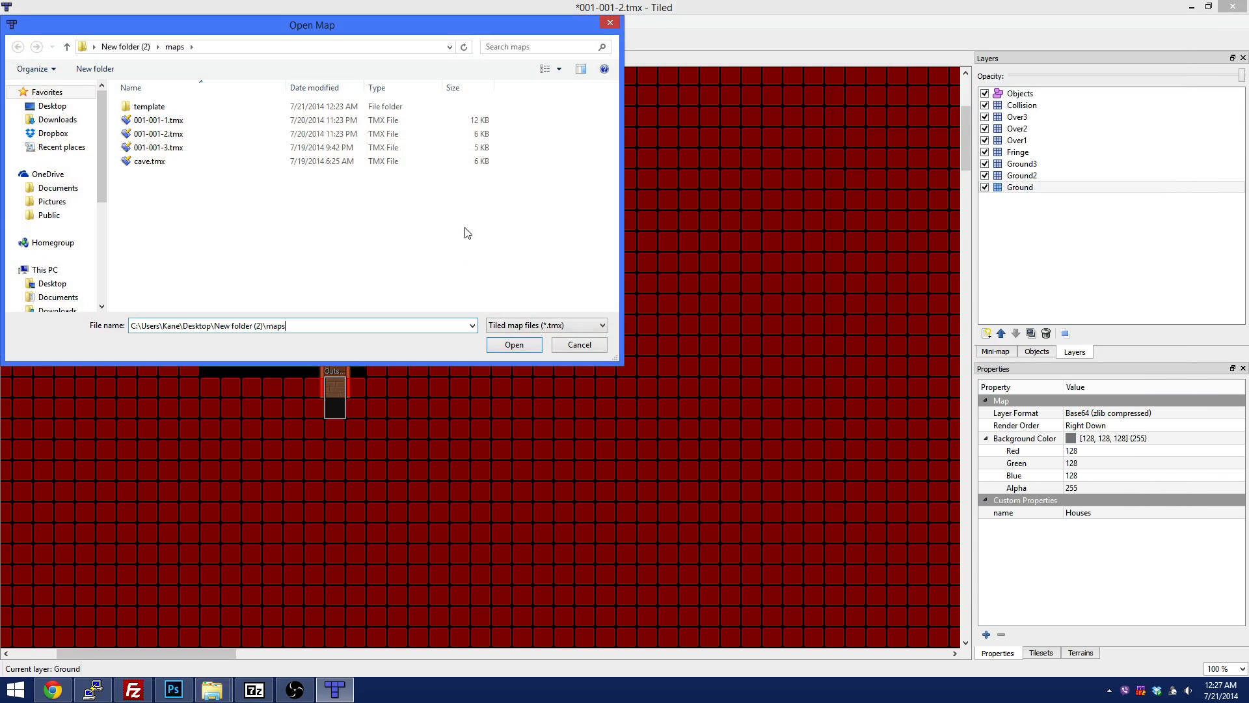
double_click(177, 148)
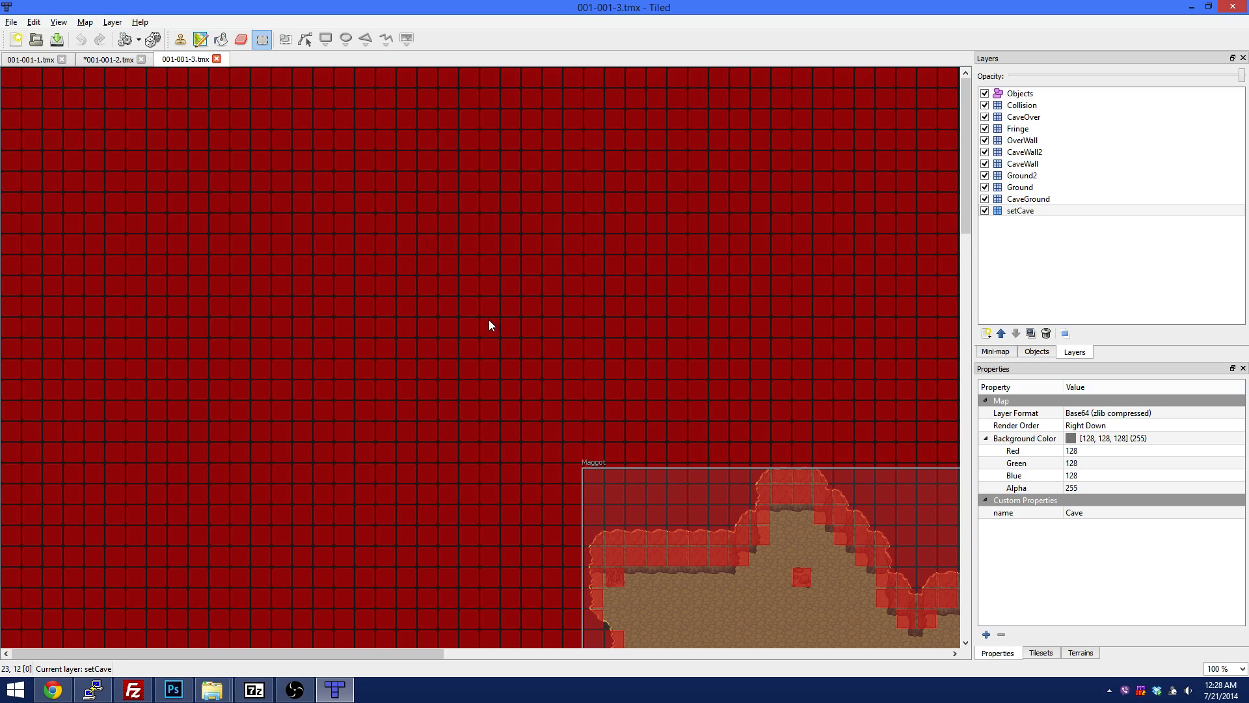
- Examine the cave in 001-001-3.tmx, including its position in the full map, the Maggot spawn area and the southern exit
scroll(170, 220, "down", 3, "ctrl")
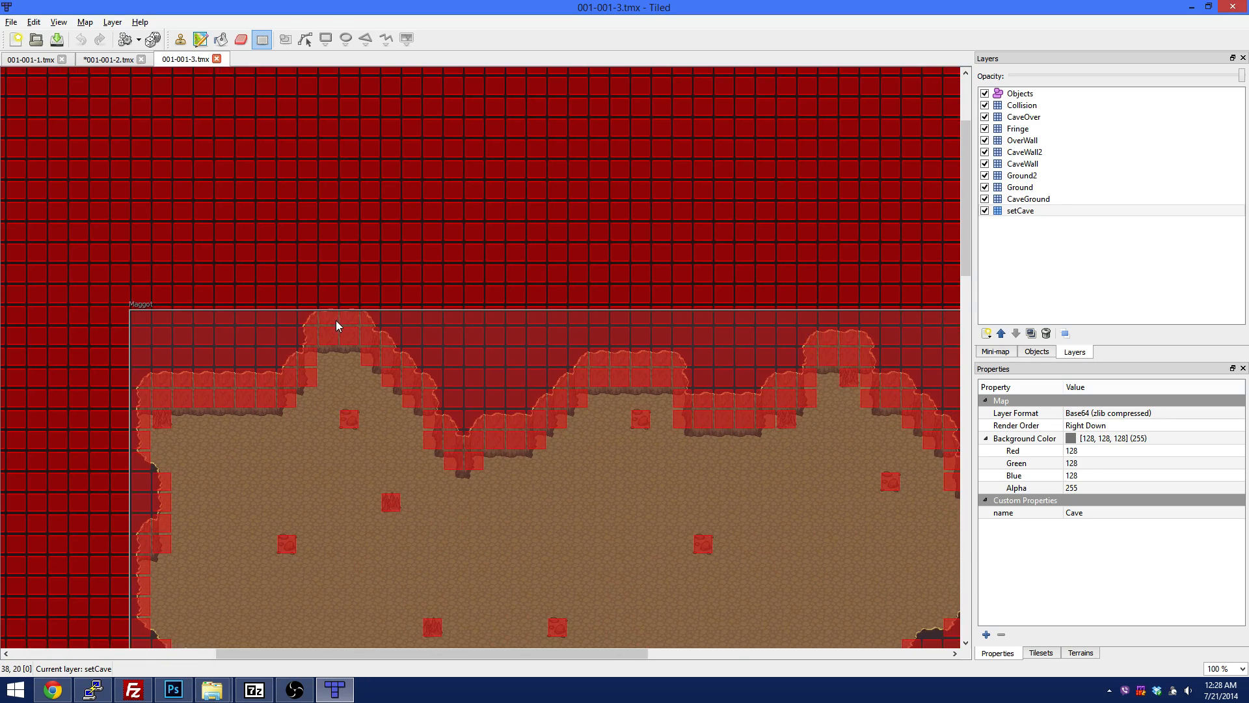
scroll(336, 323, "down", 3, "ctrl")
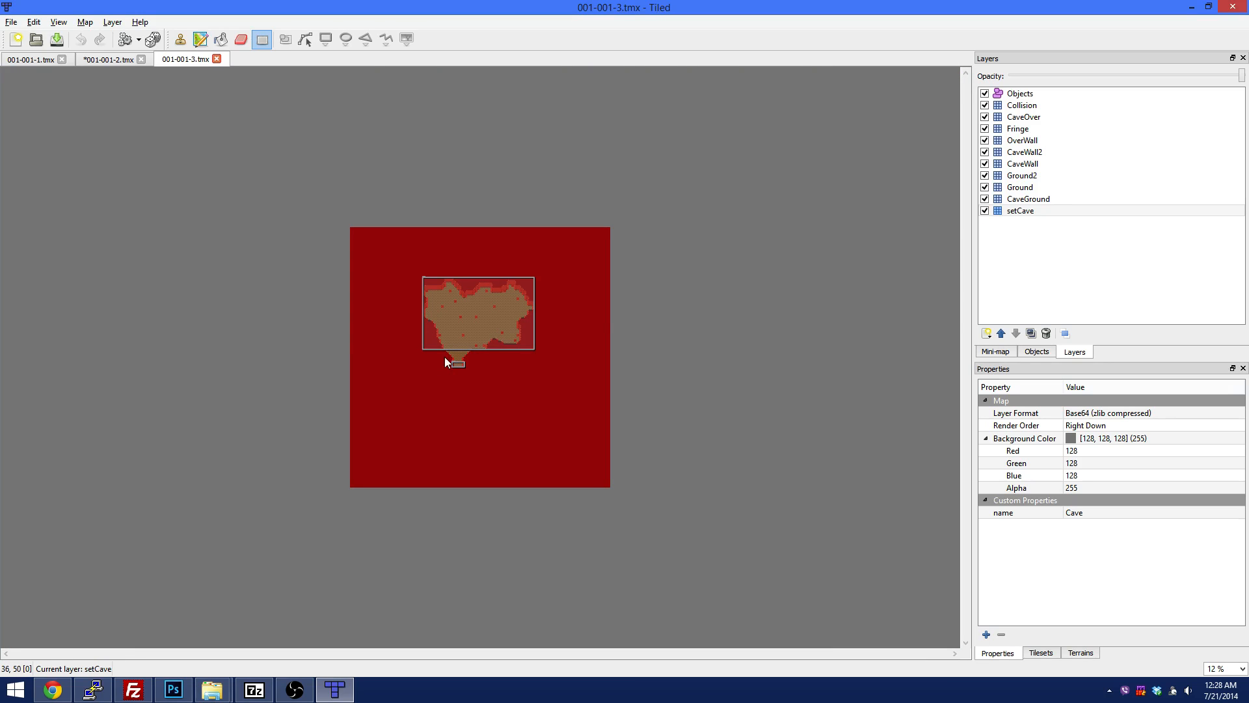
scroll(444, 362, "up", 2, "ctrl")
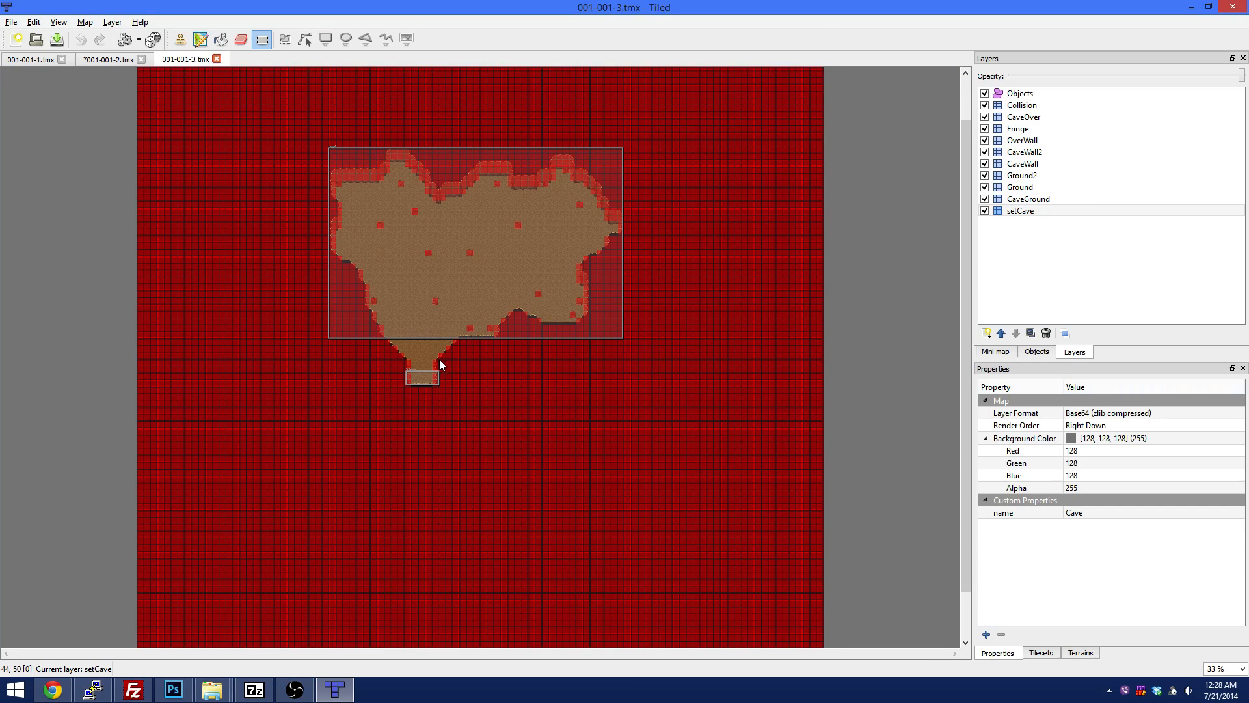
scroll(439, 365, "down", 1, "ctrl")
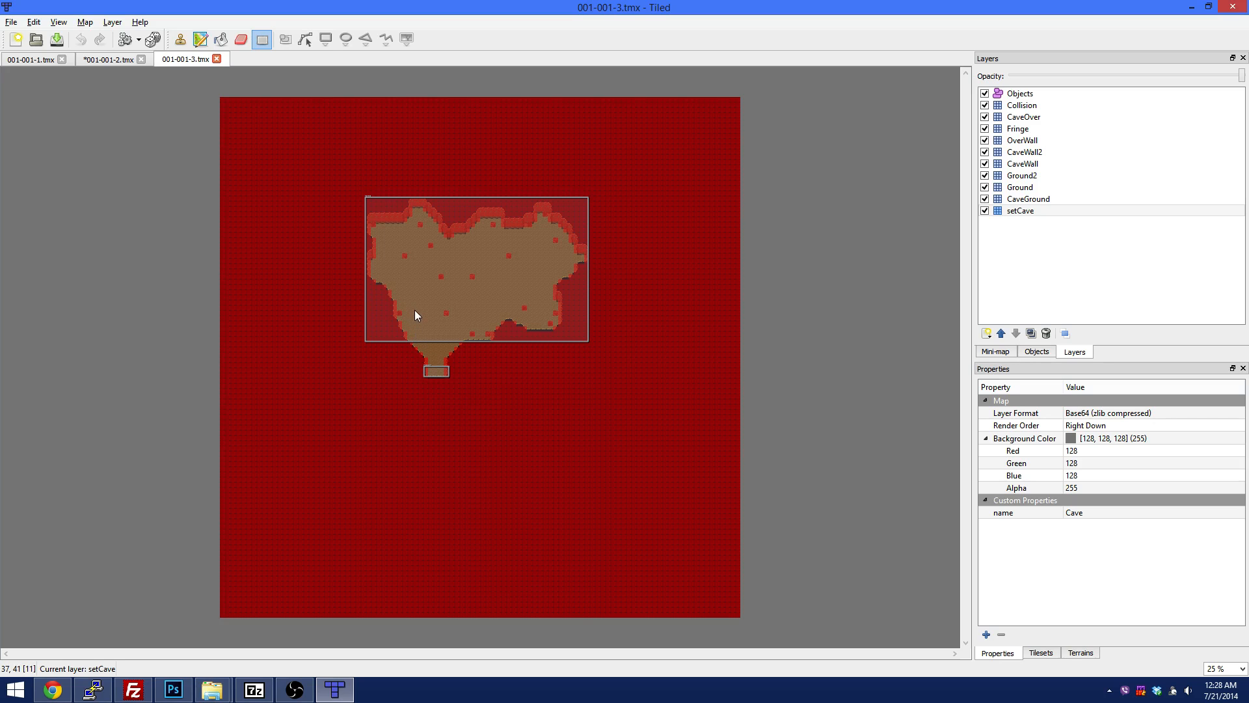
scroll(422, 305, "up", 1, "ctrl")
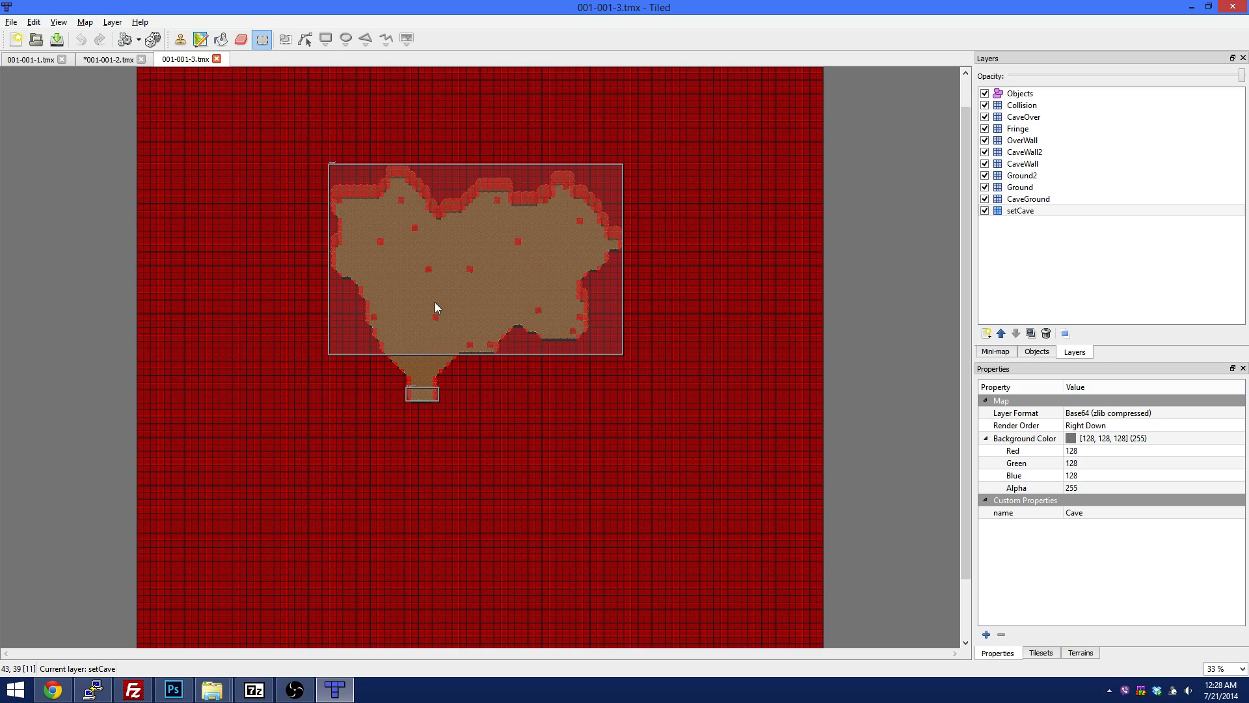
scroll(435, 303, "up", 1, "ctrl")
scroll(429, 304, "up", 1, "ctrl")
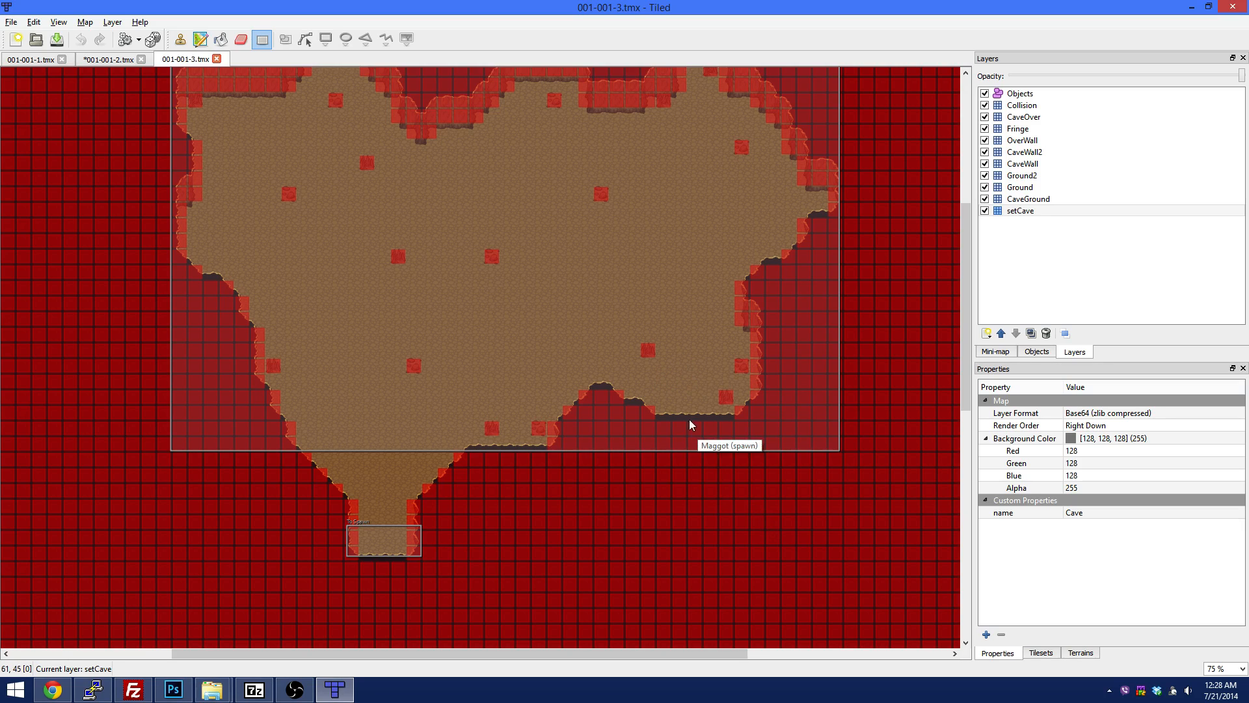
scroll(618, 322, "up", 3)
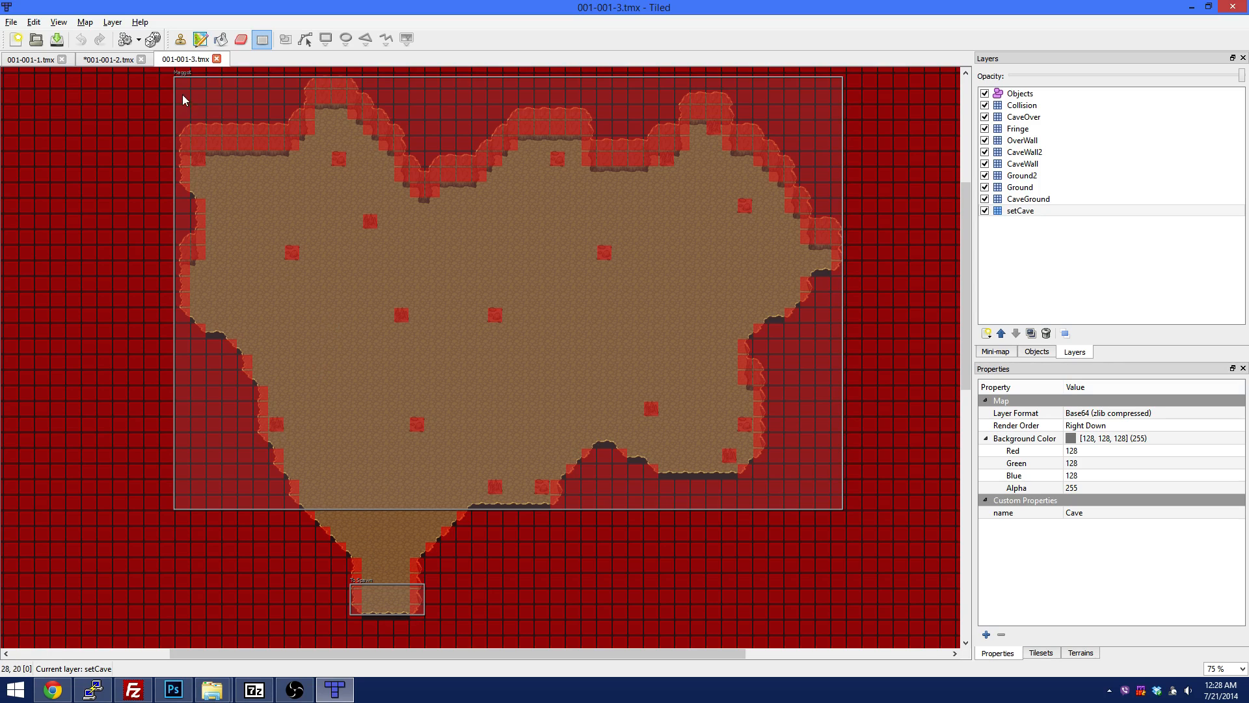
- Close the open maps 001-001-3.tmx, 001-001-2.tmx and 001-001-1.tmx
left_click(216, 59)
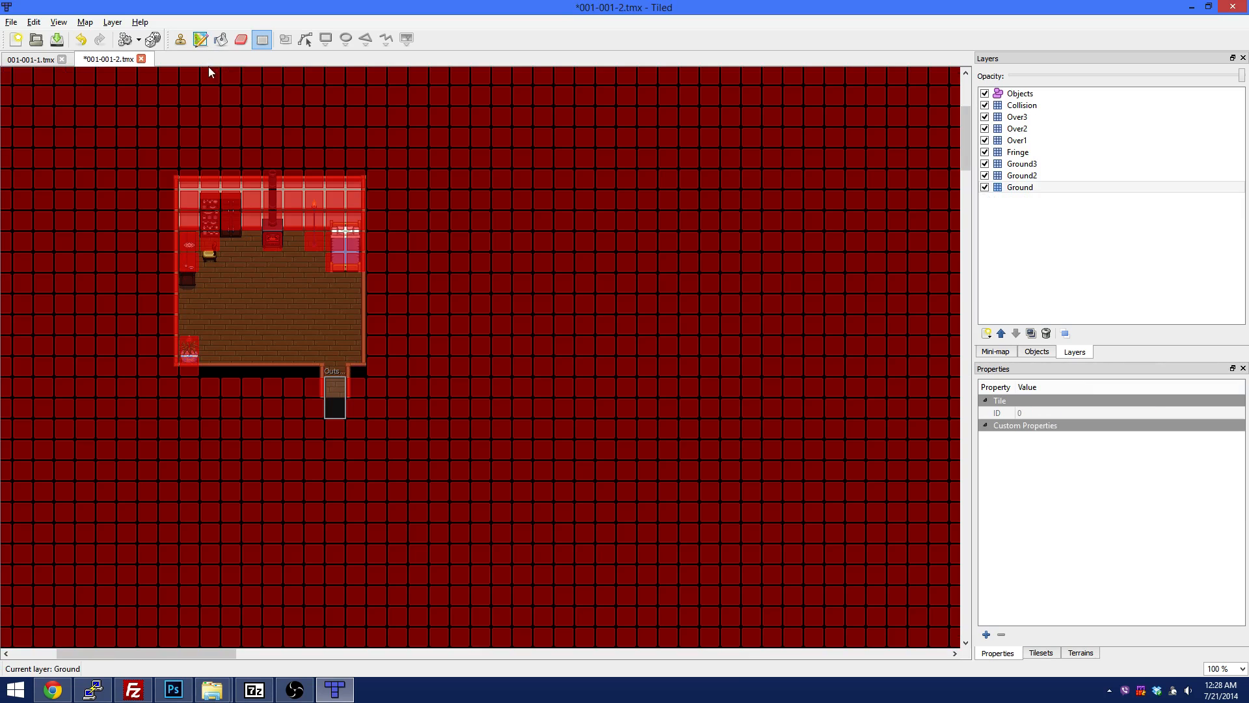
left_click(144, 59)
left_click(670, 363)
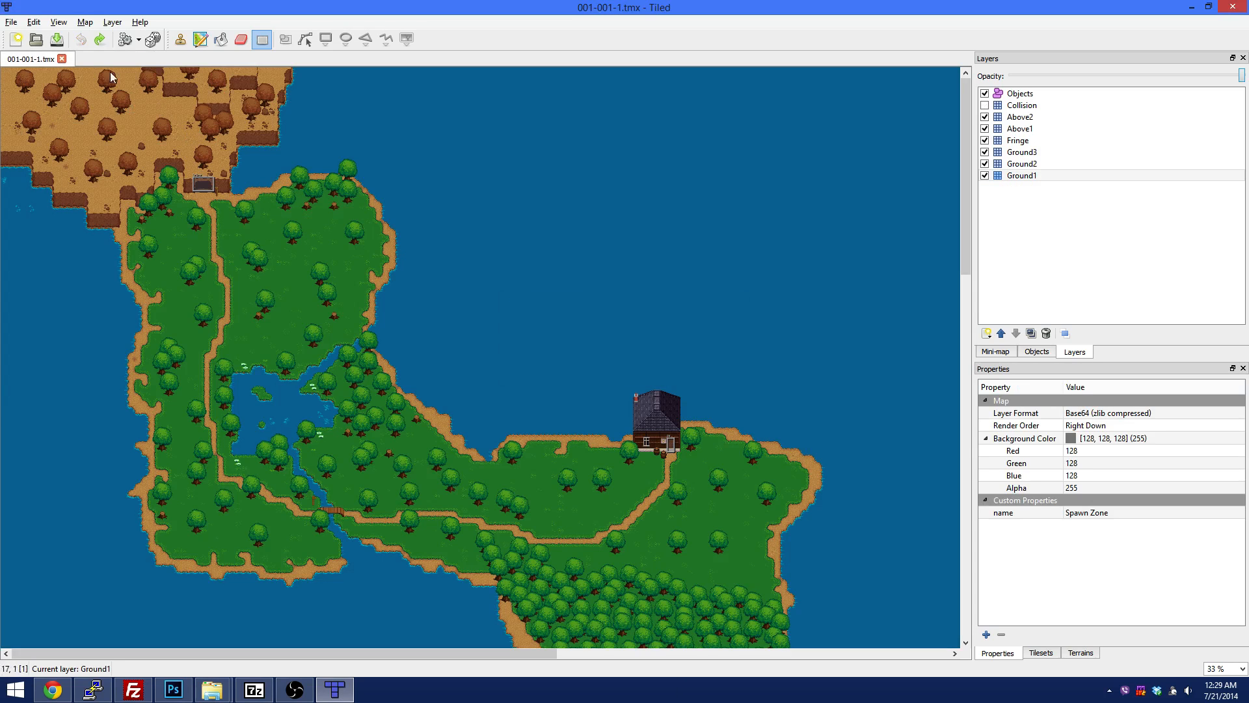
left_click(62, 59)
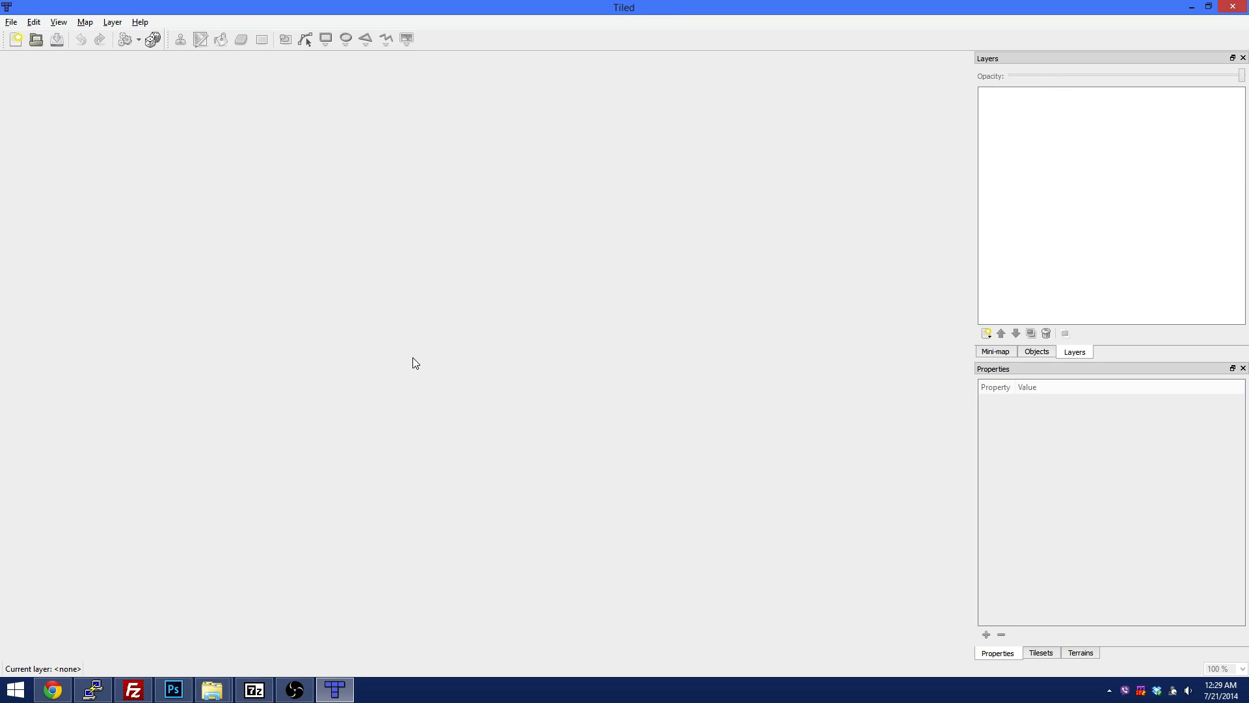